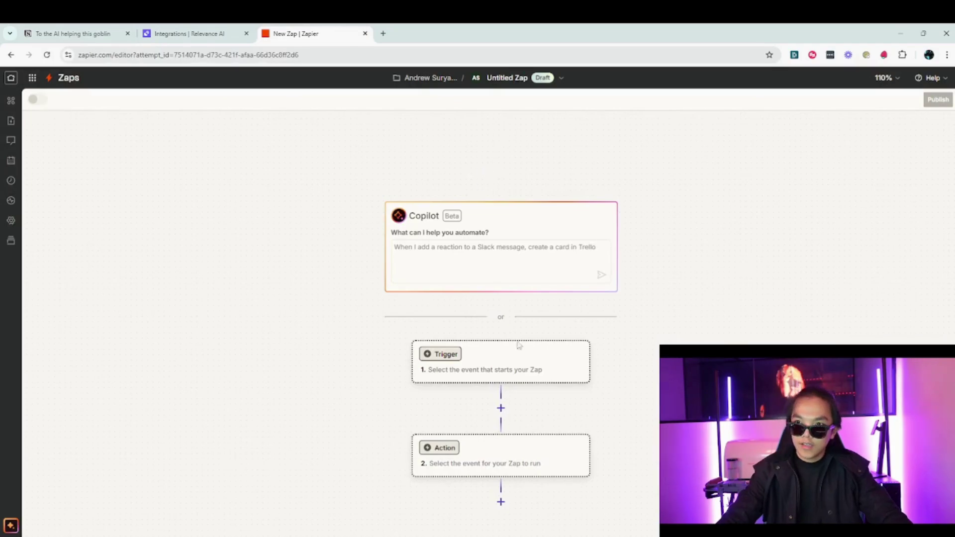
- Set the Zap's trigger to Schedule by Zapier with the Every Day event
{"action": "left_click", "coordinate": [515, 369]}
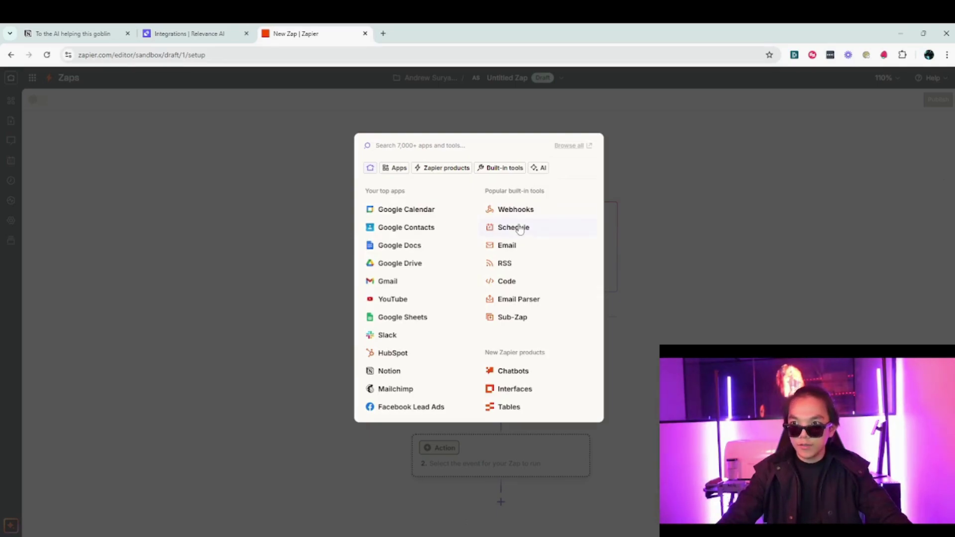
{"action": "left_click", "coordinate": [520, 230]}
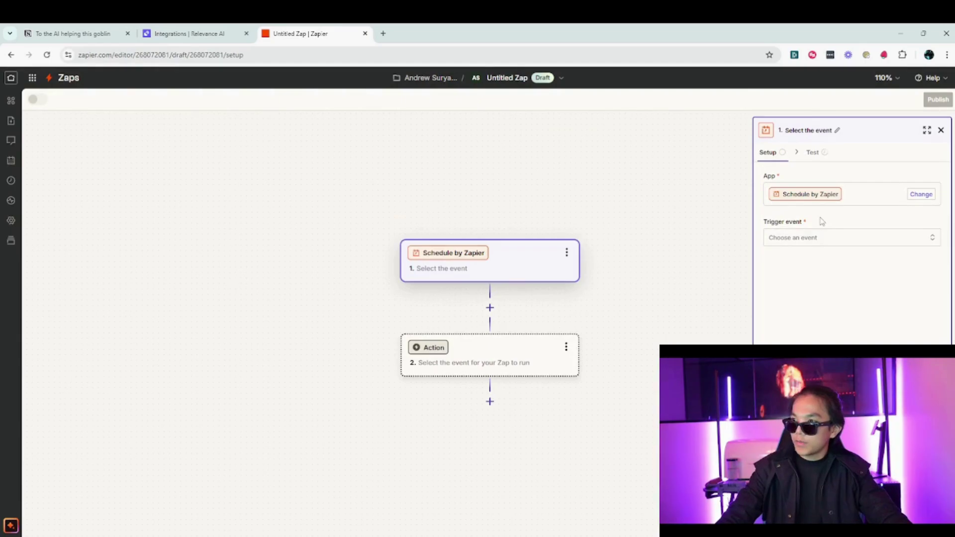
{"action": "left_click", "coordinate": [817, 239]}
{"action": "left_click", "coordinate": [653, 317]}
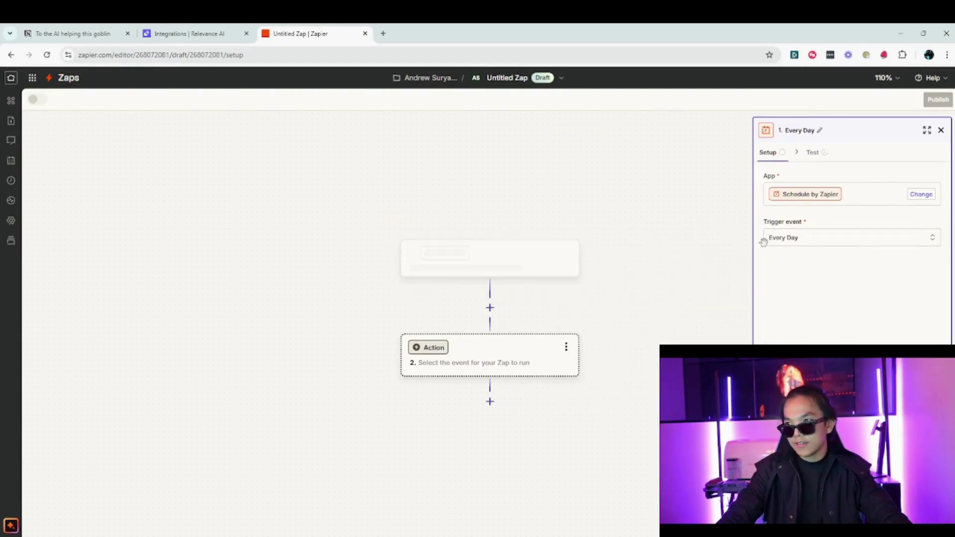
- Set the daily trigger's time of day to 2:00 AM and test the trigger
{"action": "left_click", "coordinate": [830, 155]}
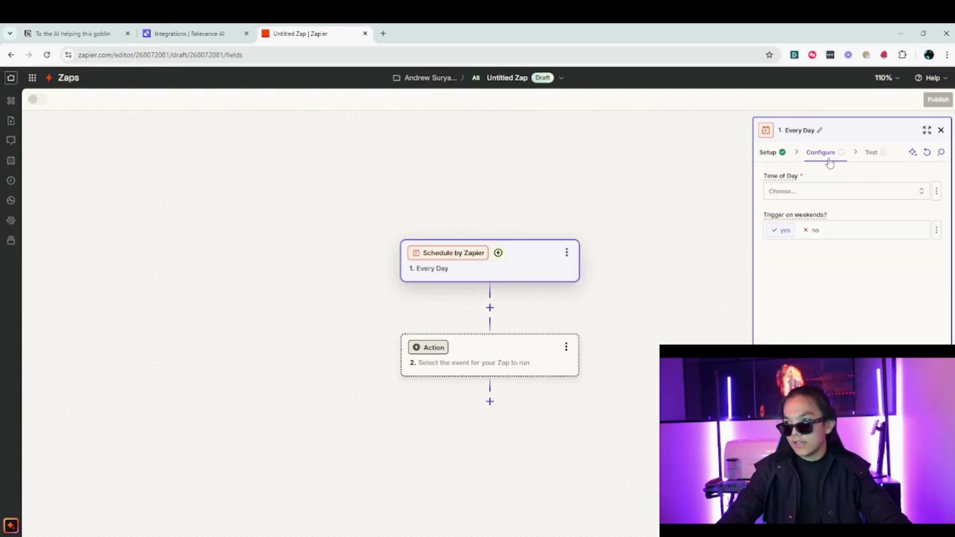
{"action": "left_click", "coordinate": [795, 191]}
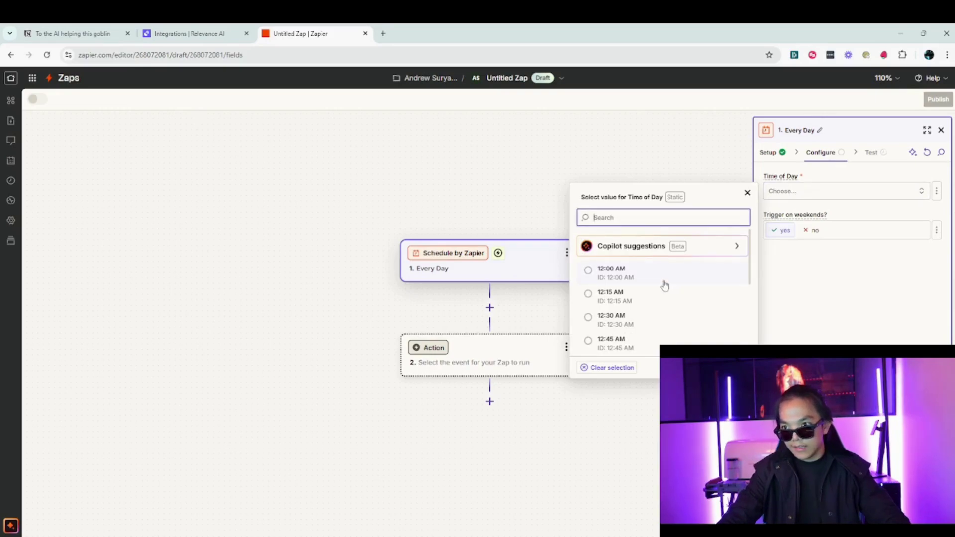
{"action": "scroll", "coordinate": [664, 285], "scroll_direction": "down", "scroll_amount": 5}
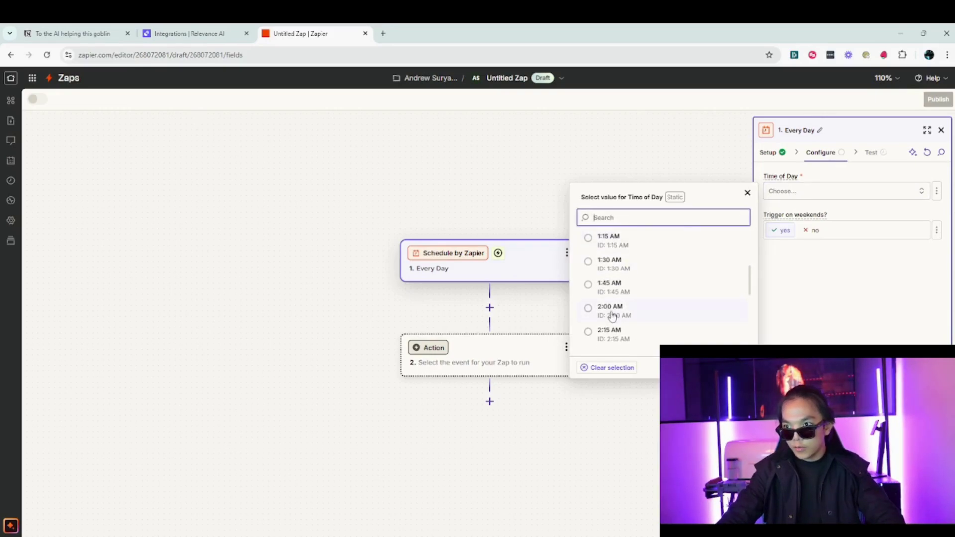
{"action": "left_click", "coordinate": [612, 314]}
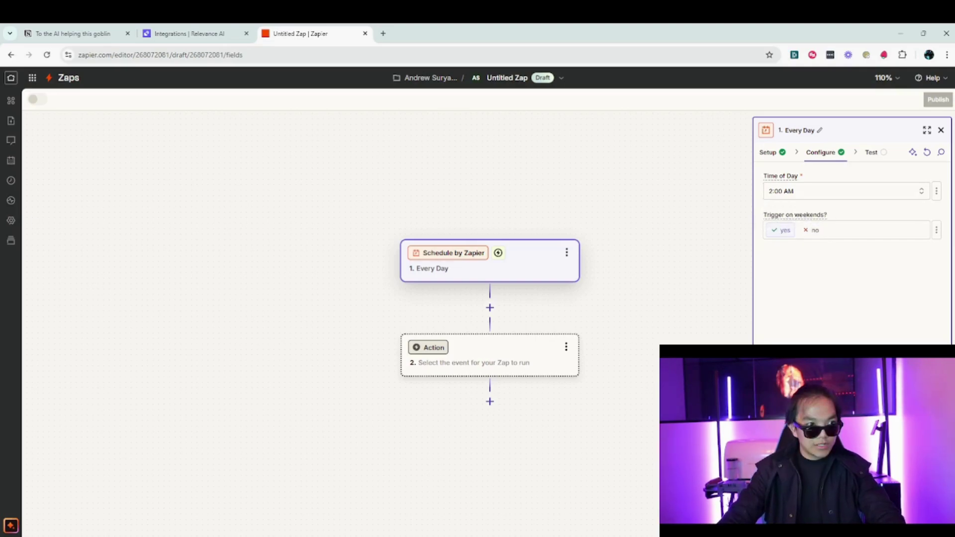
{"action": "left_click", "coordinate": [853, 516]}
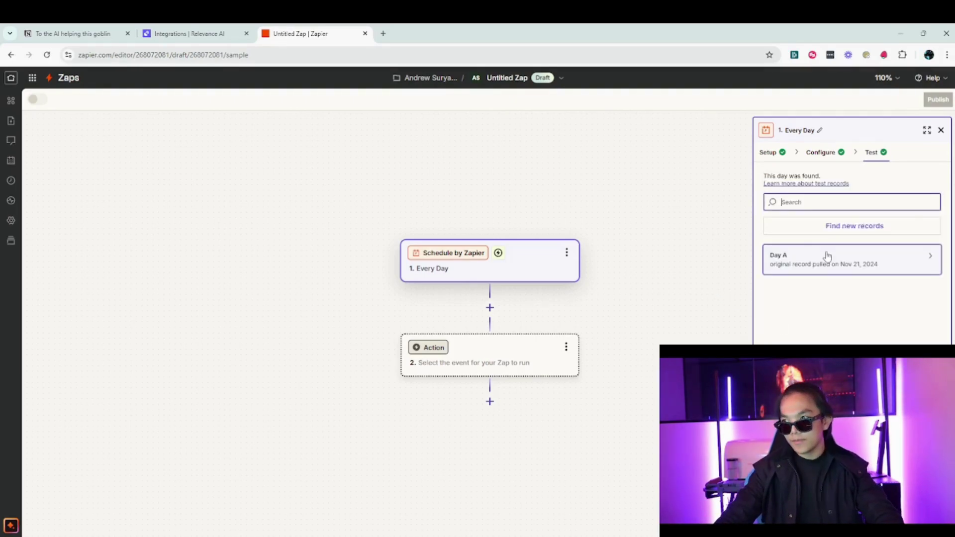
- Add Relevance AI as the Zap's action with the Message Agent event
{"action": "left_click", "coordinate": [434, 347]}
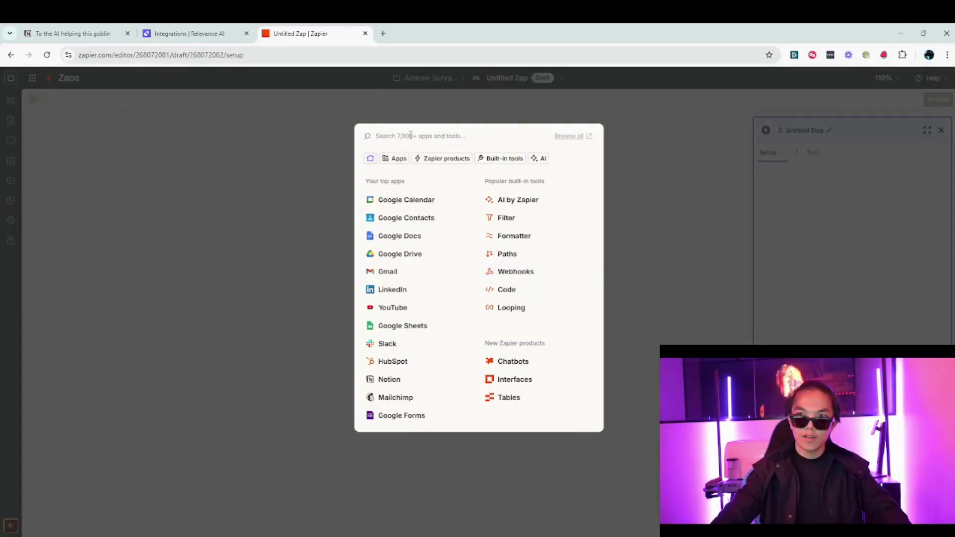
{"action": "type", "text": "relev"}
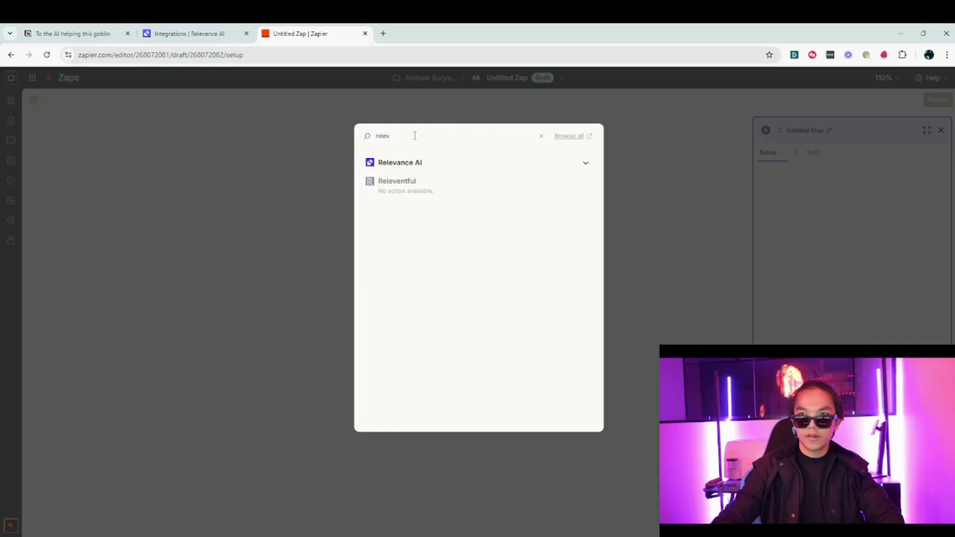
{"action": "left_click", "coordinate": [428, 163]}
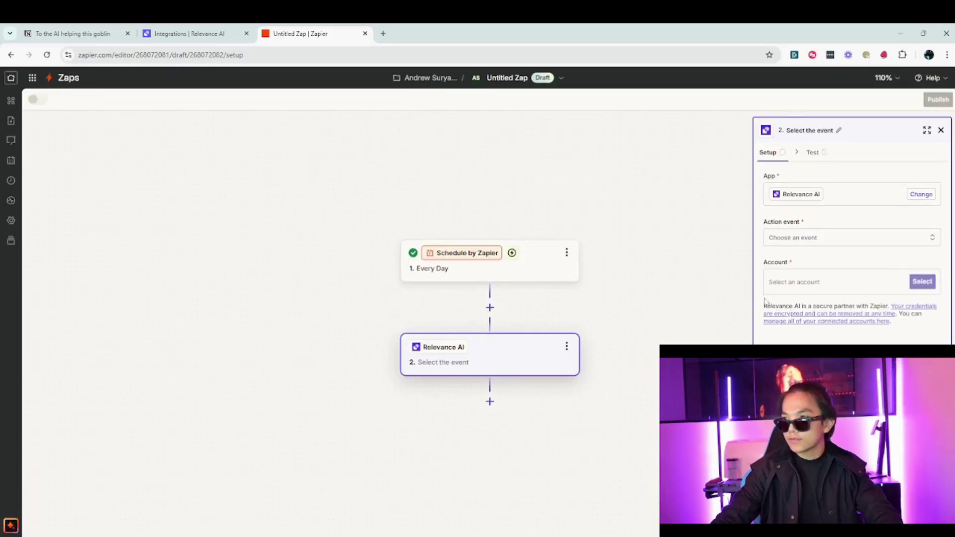
{"action": "left_click", "coordinate": [815, 238]}
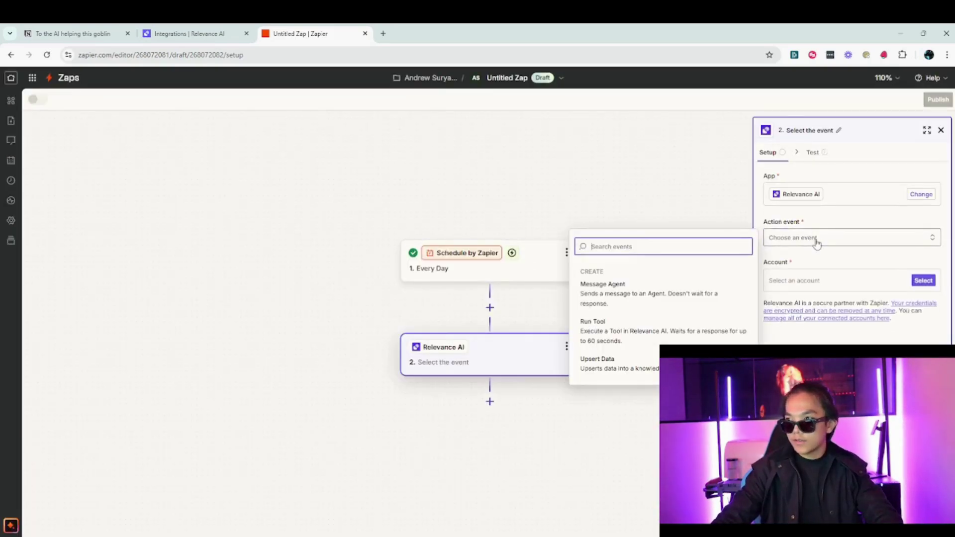
{"action": "left_click", "coordinate": [649, 291]}
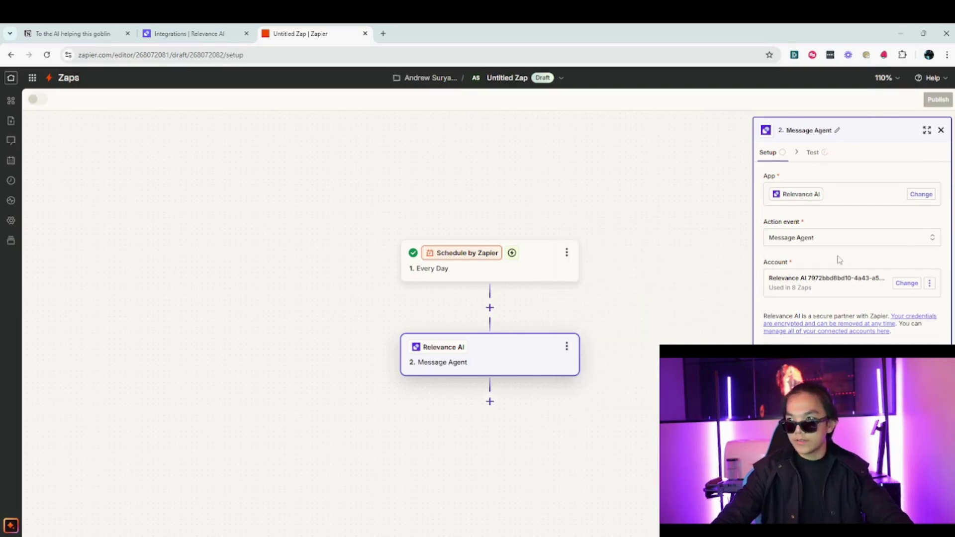
{"action": "left_click", "coordinate": [831, 238]}
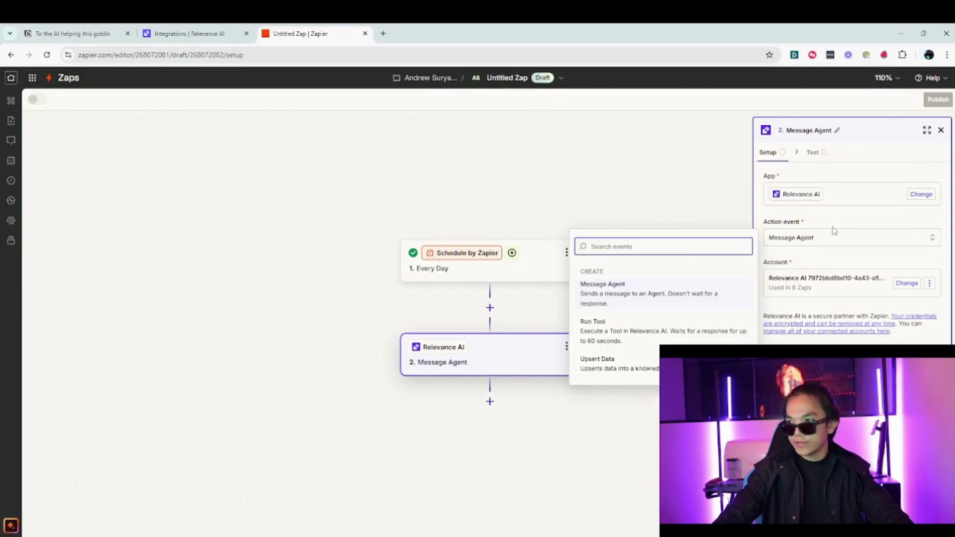
{"action": "left_click", "coordinate": [835, 230]}
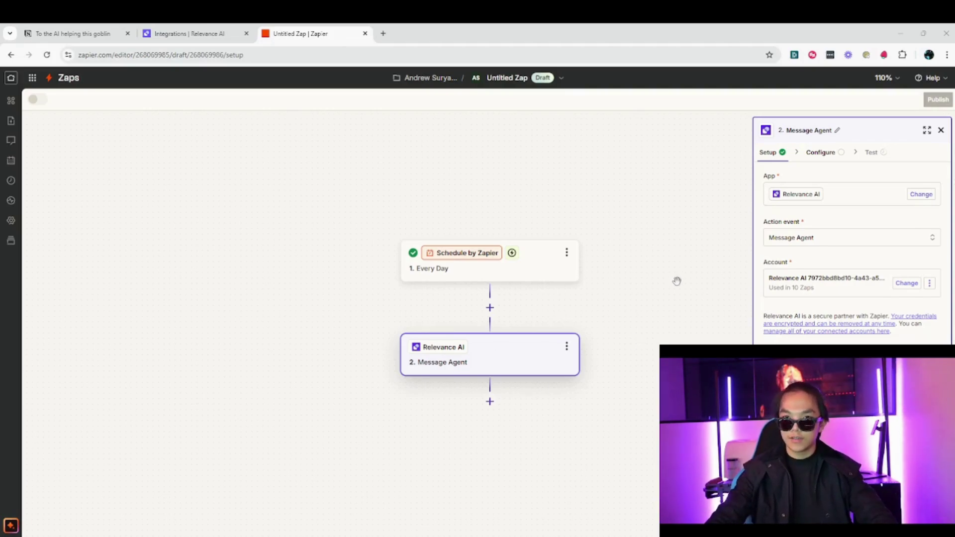
- Start connecting a new Relevance AI account for the Message Agent action and move the connection window toward the middle
{"action": "left_click", "coordinate": [906, 285]}
{"action": "left_click", "coordinate": [640, 350]}
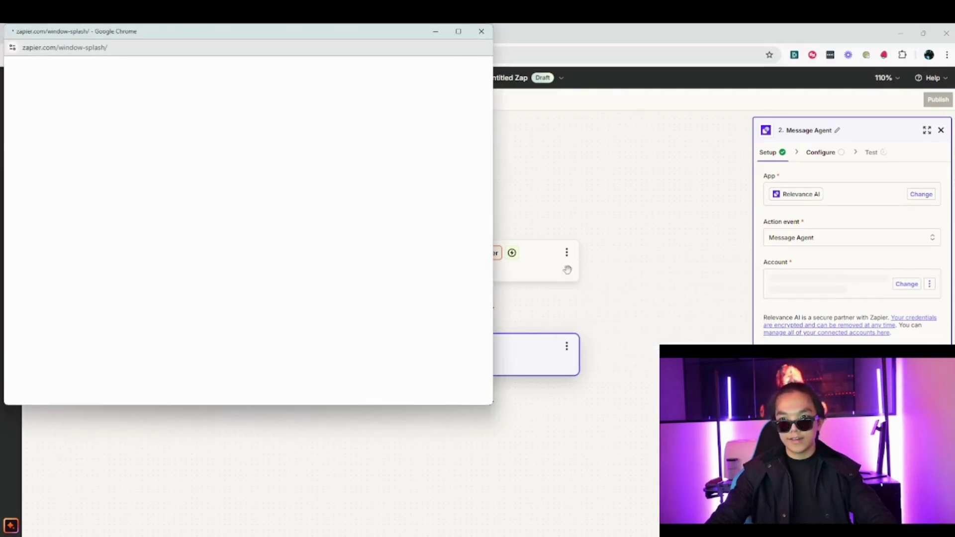
{"action": "left_click_drag", "start_coordinate": [346, 41], "coordinate": [572, 114]}
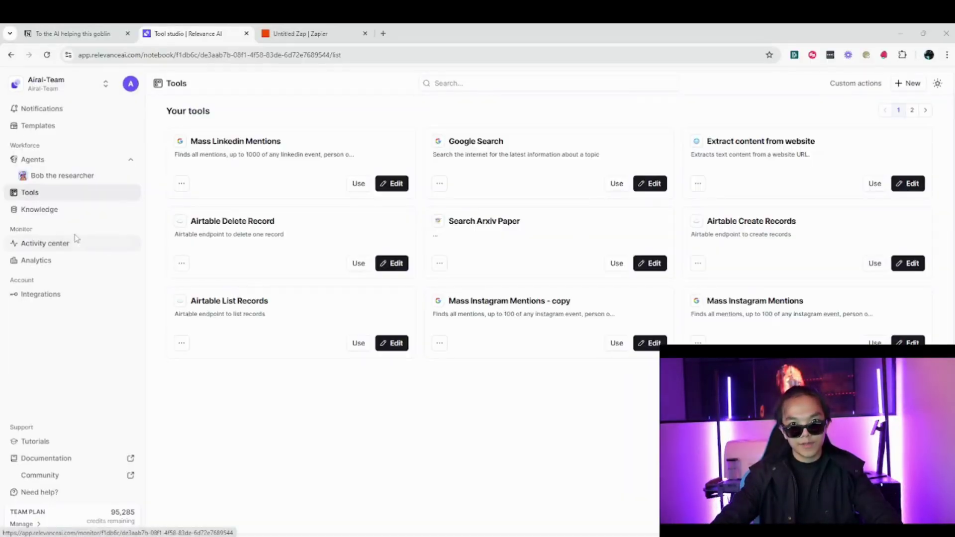
- Switch to Relevance AI and start creating a new secret key under its integrations
{"action": "left_click", "coordinate": [68, 301]}
{"action": "scroll", "coordinate": [298, 328], "scroll_direction": "down", "scroll_amount": 10}
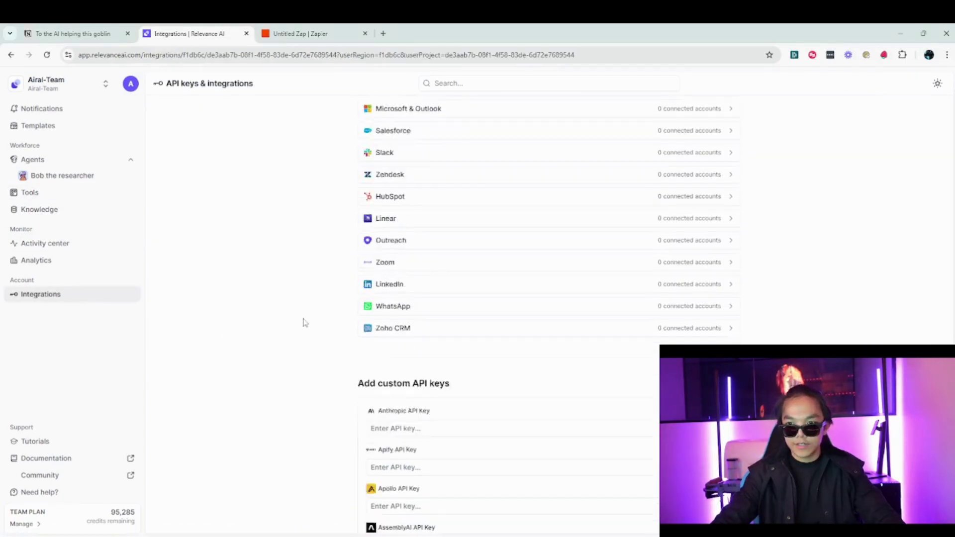
{"action": "scroll", "coordinate": [305, 322], "scroll_direction": "down", "scroll_amount": 20}
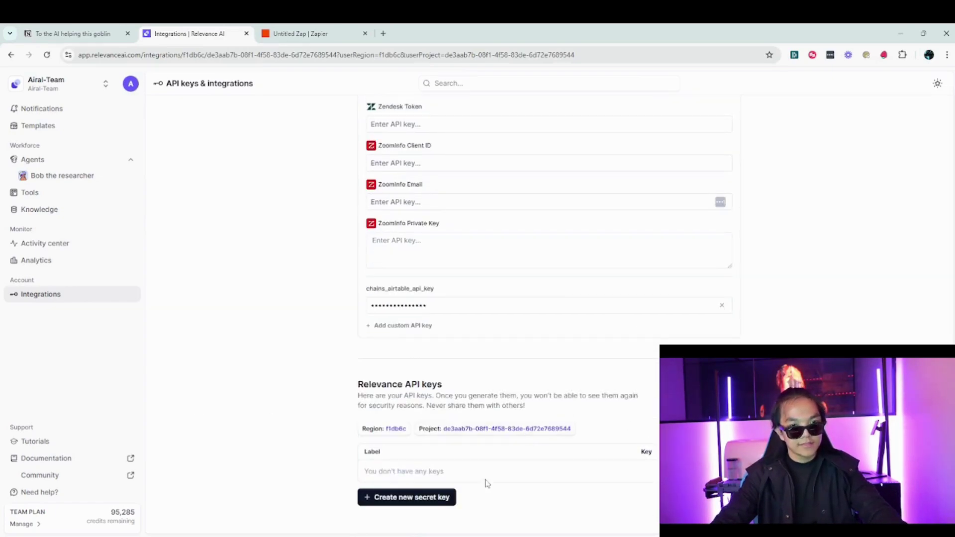
{"action": "left_click", "coordinate": [391, 497]}
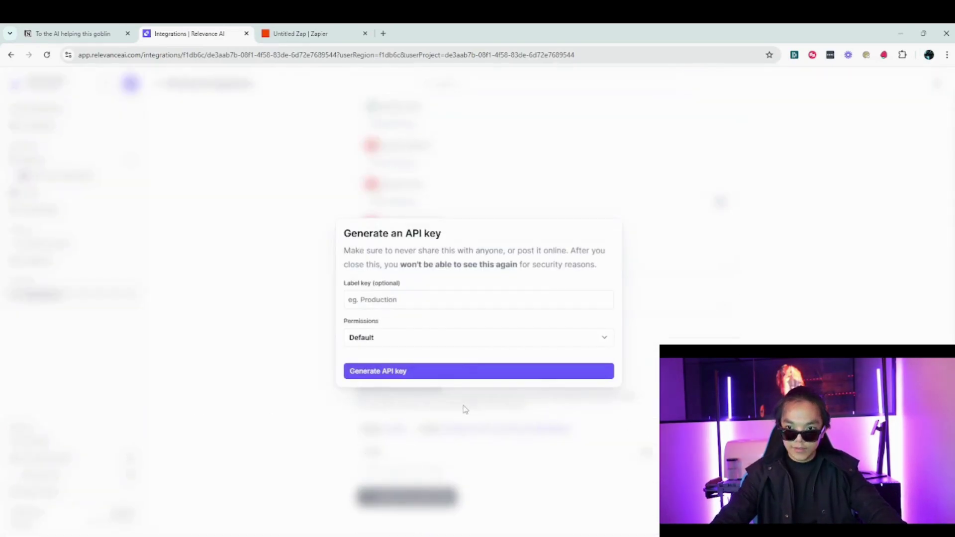
- Generate an API key labelled "bob's key" with Admin permissions
{"action": "left_click", "coordinate": [419, 300]}
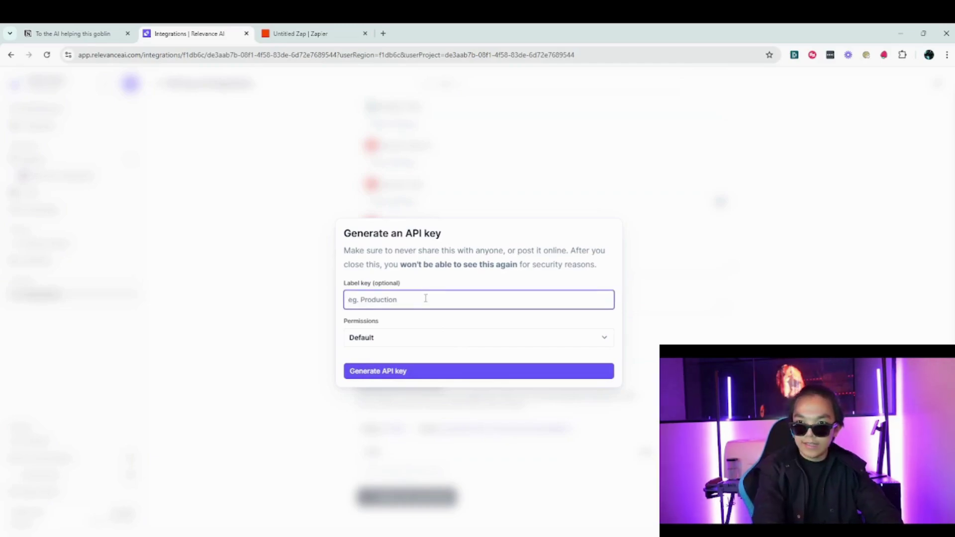
{"action": "type", "text": "bob's kety"}
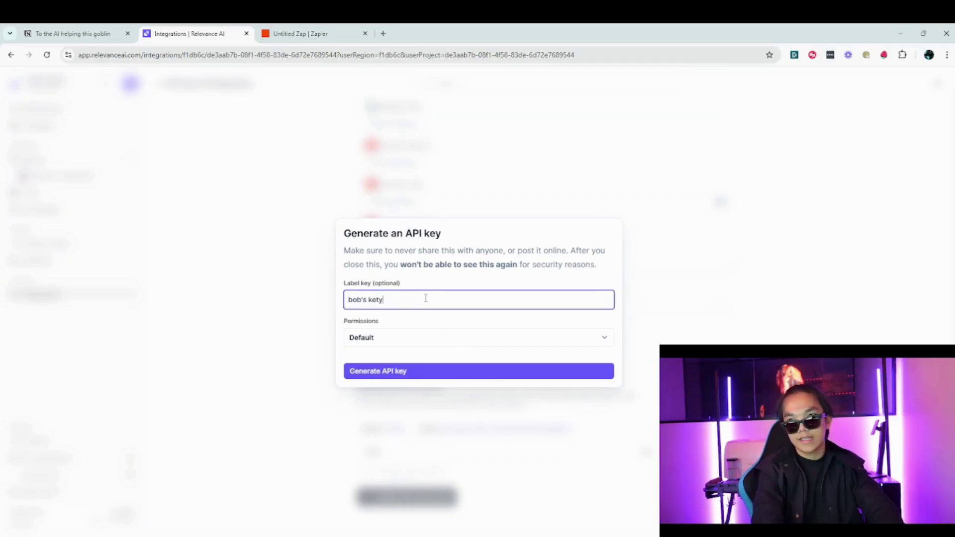
{"action": "key", "text": "BackSpace"}
{"action": "key", "text": "BackSpace"}
{"action": "type", "text": "y"}
{"action": "left_click", "coordinate": [431, 336]}
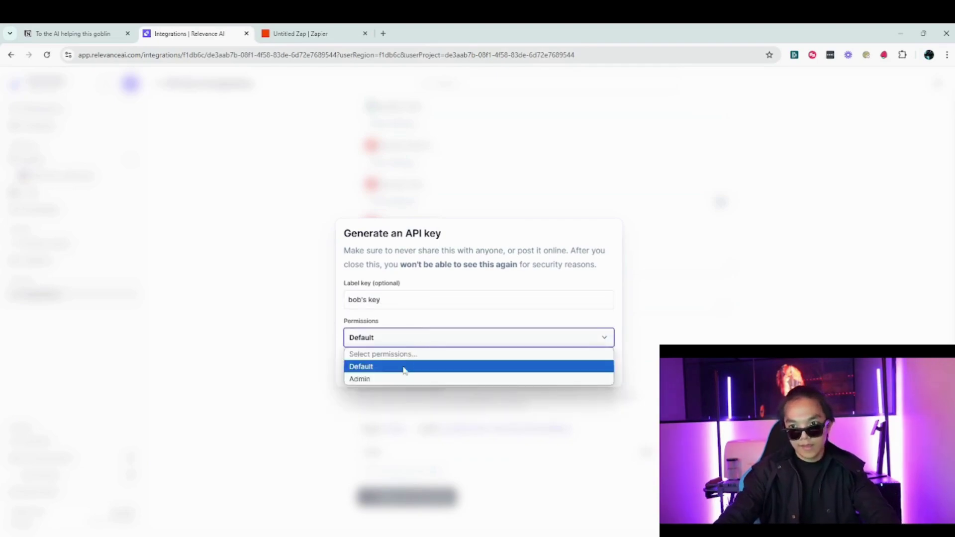
{"action": "left_click", "coordinate": [402, 377]}
{"action": "left_click", "coordinate": [381, 372]}
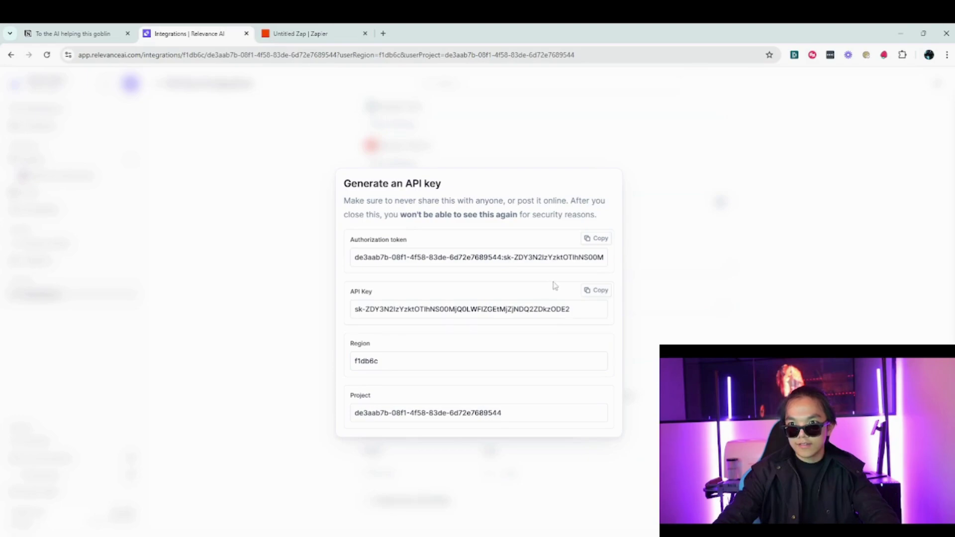
{"action": "left_click", "coordinate": [590, 291]}
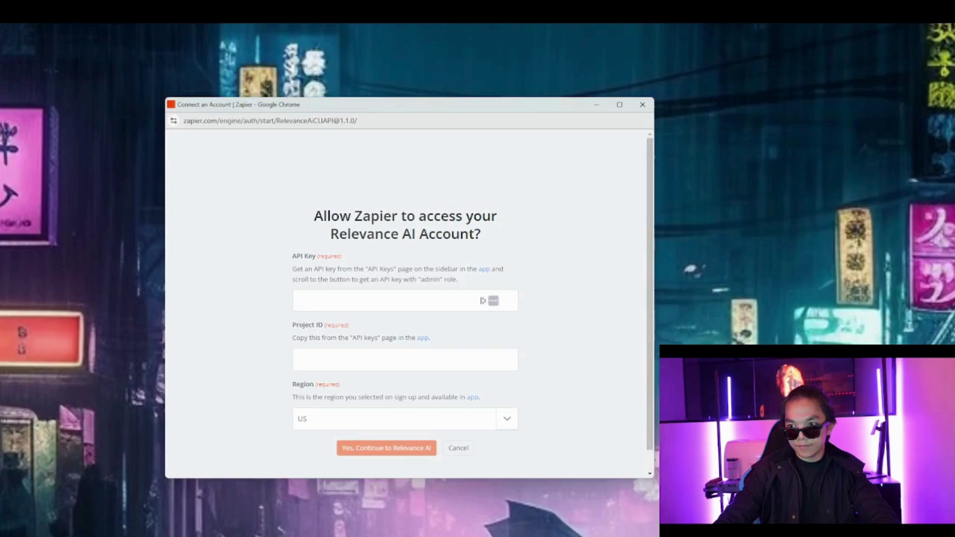
{"action": "left_click", "coordinate": [584, 503]}
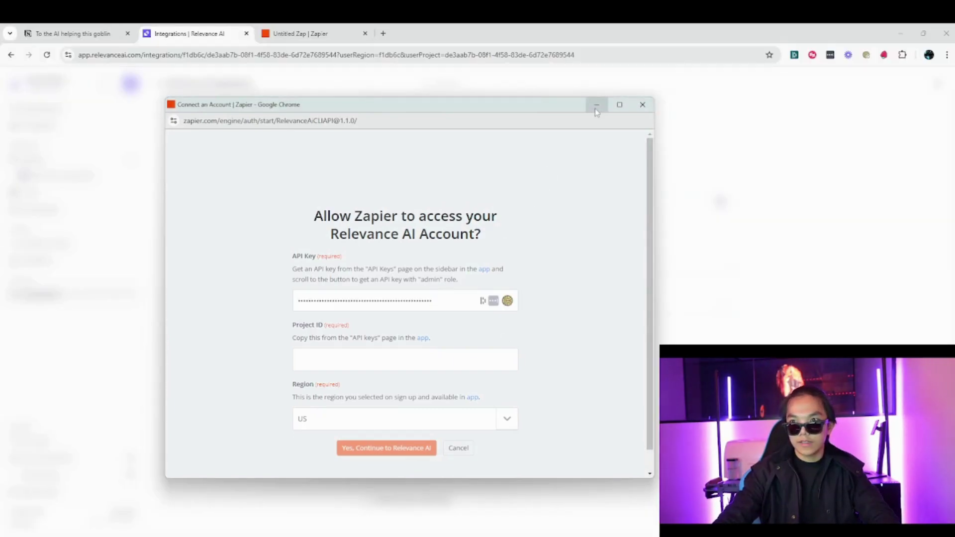
{"action": "left_click", "coordinate": [597, 104]}
- Copy the region code from Relevance AI and set the matching AU region in Zapier's connection form
{"action": "left_click", "coordinate": [596, 343]}
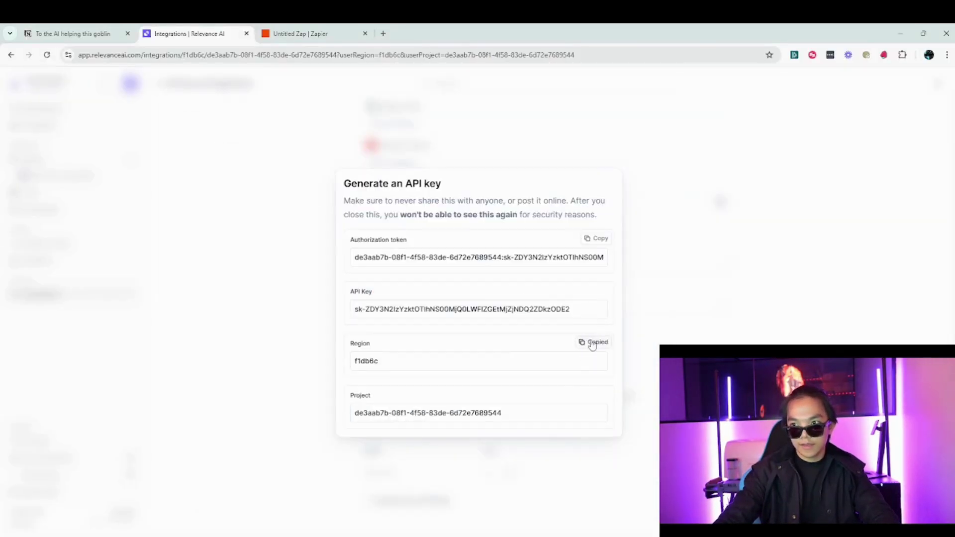
{"action": "left_click", "coordinate": [646, 490]}
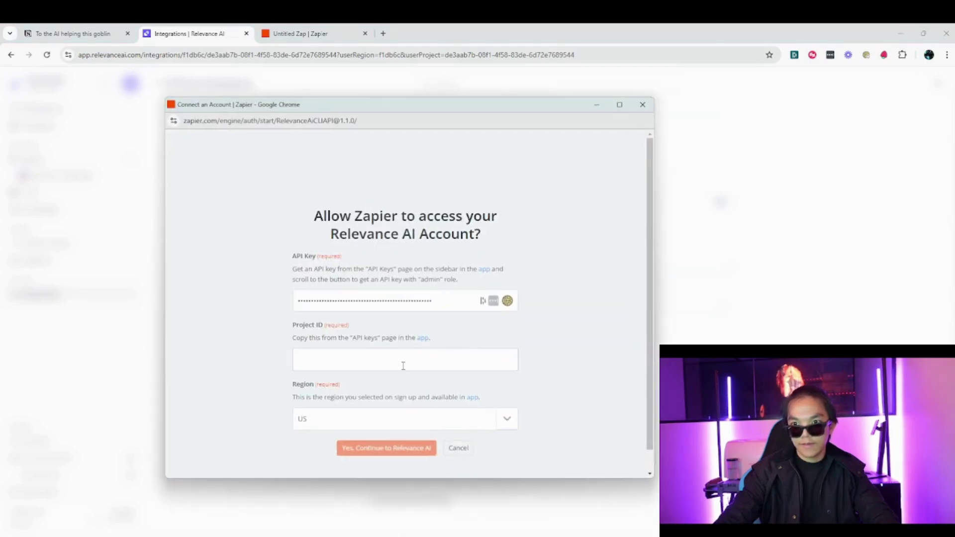
{"action": "left_click", "coordinate": [385, 418]}
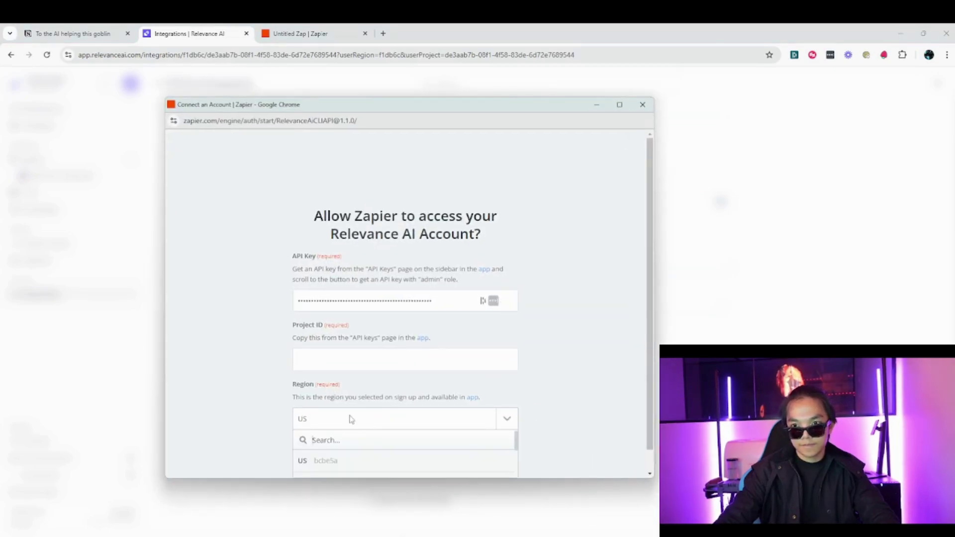
{"action": "scroll", "coordinate": [351, 419], "scroll_direction": "down", "scroll_amount": 1}
{"action": "scroll", "coordinate": [343, 448], "scroll_direction": "down", "scroll_amount": 2}
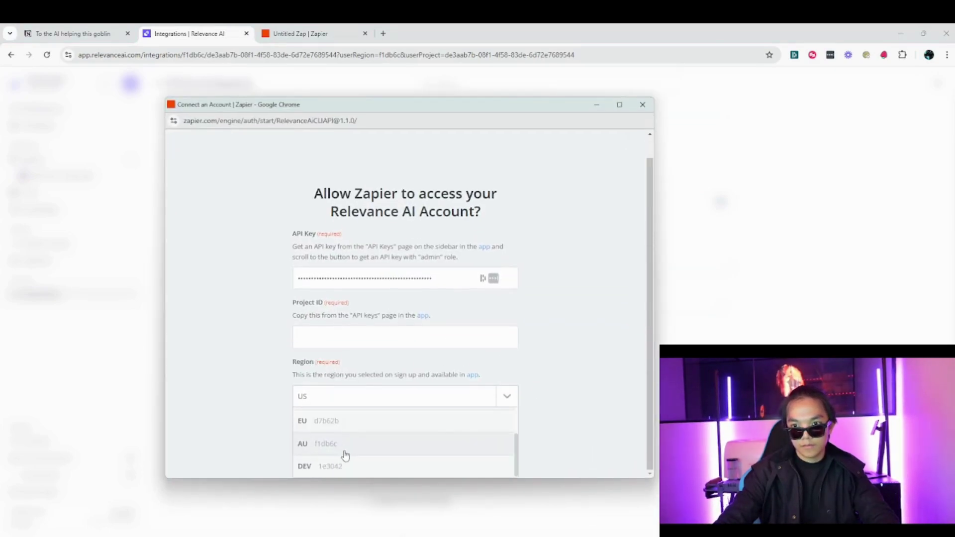
{"action": "left_click", "coordinate": [345, 444]}
- Copy the project ID from Relevance AI into Zapier's Project ID field and submit the account connection
{"action": "mouse_move", "coordinate": [581, 536]}
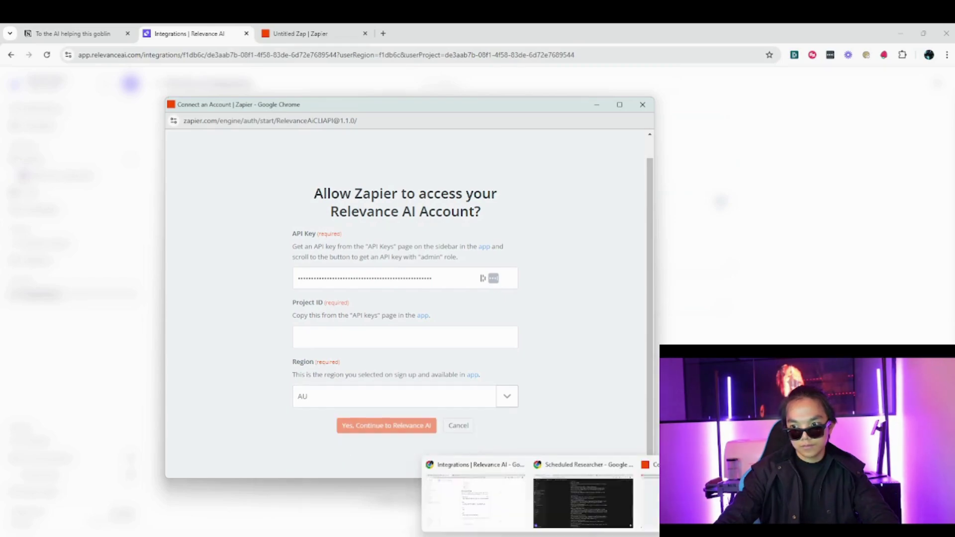
{"action": "left_click", "coordinate": [498, 472]}
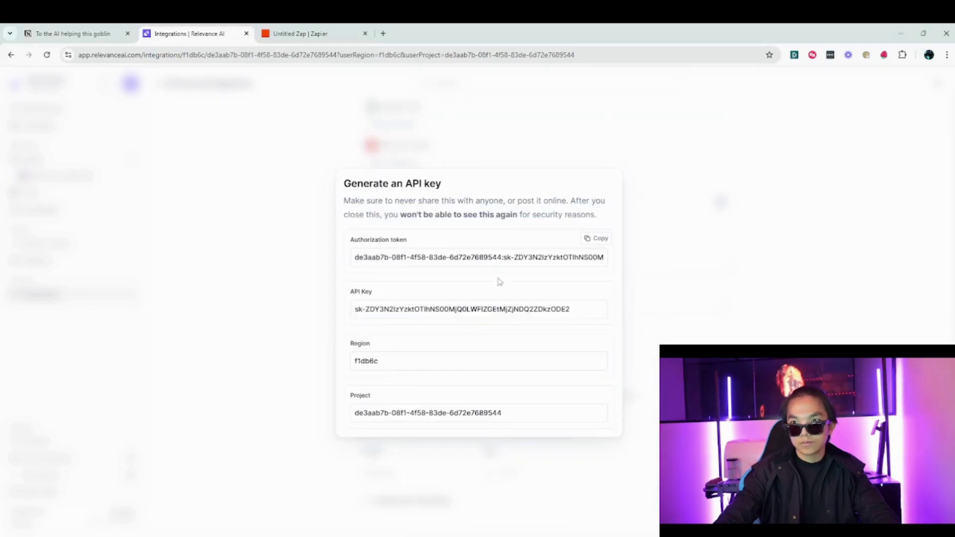
{"action": "left_click", "coordinate": [586, 396]}
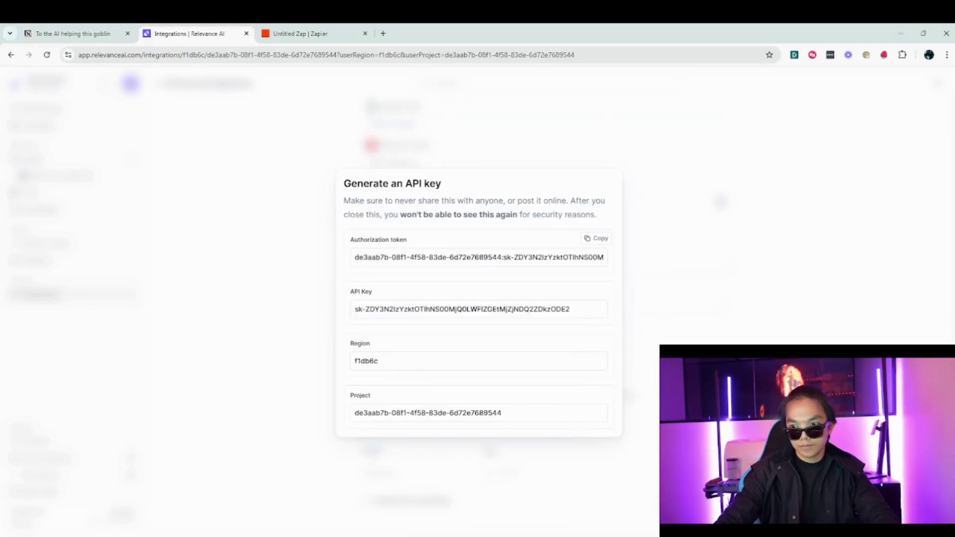
{"action": "mouse_move", "coordinate": [581, 536]}
{"action": "left_click", "coordinate": [680, 495]}
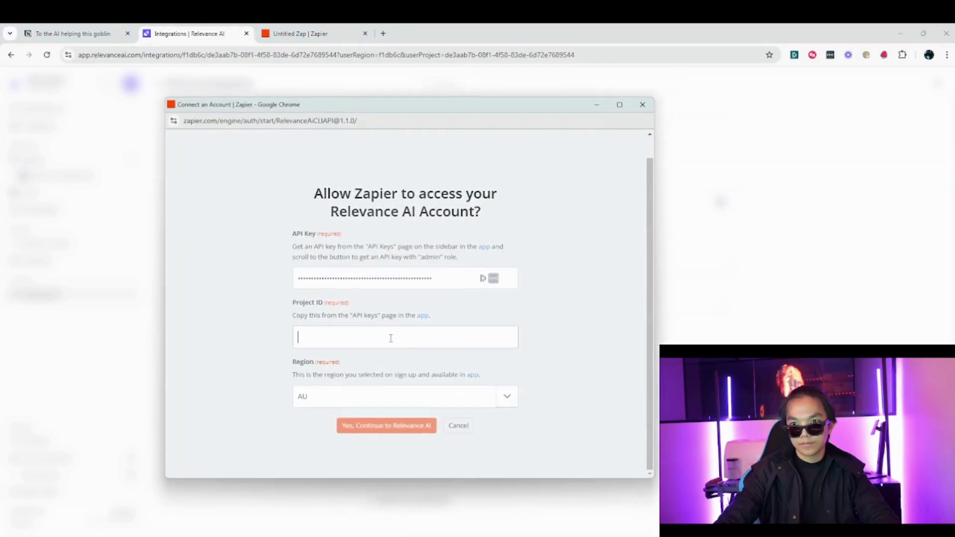
{"action": "key", "text": "ctrl+v"}
{"action": "left_click", "coordinate": [404, 428]}
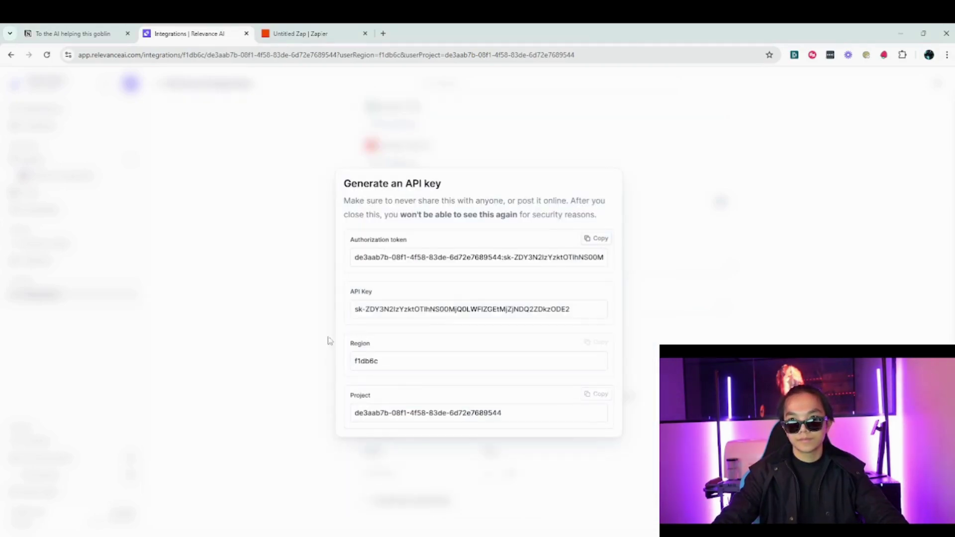
- In Zapier, use the newly connected Relevance AI account for the Message Agent action and proceed to its configuration
{"action": "key", "text": "ctrl+Tab"}
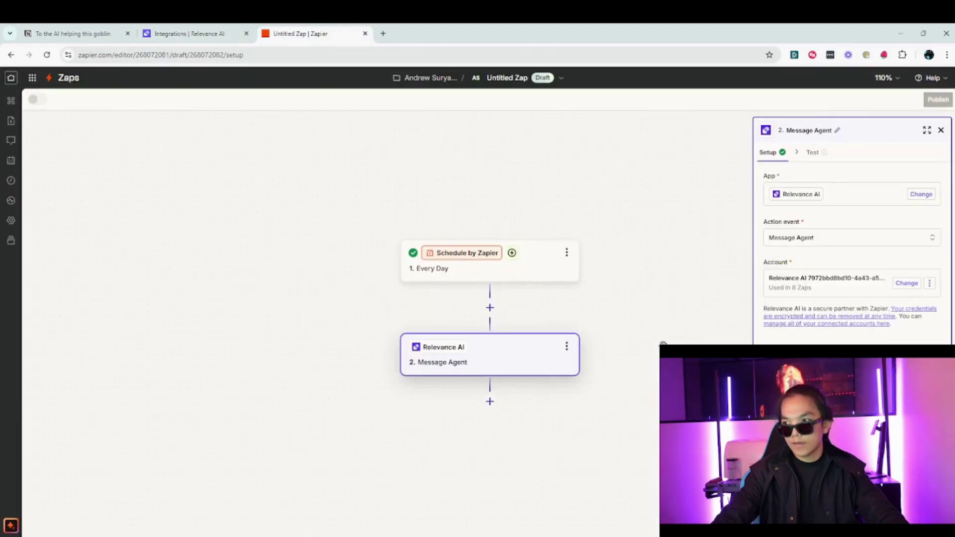
{"action": "left_click", "coordinate": [857, 287]}
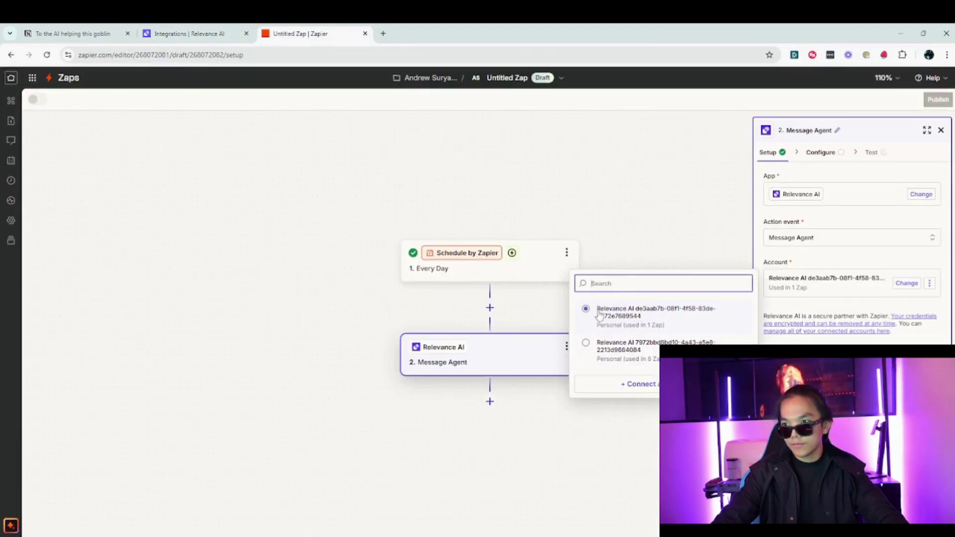
{"action": "left_click", "coordinate": [846, 301]}
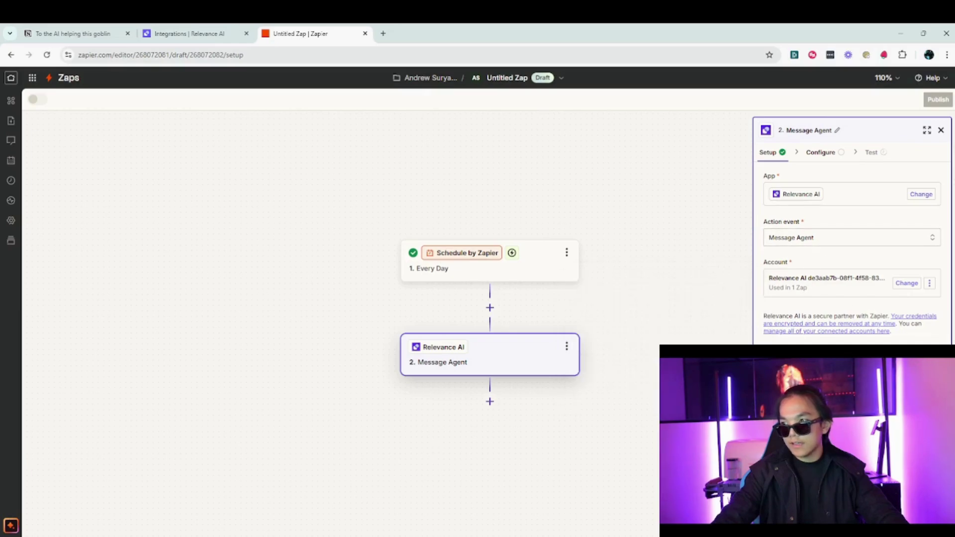
{"action": "left_click", "coordinate": [852, 368]}
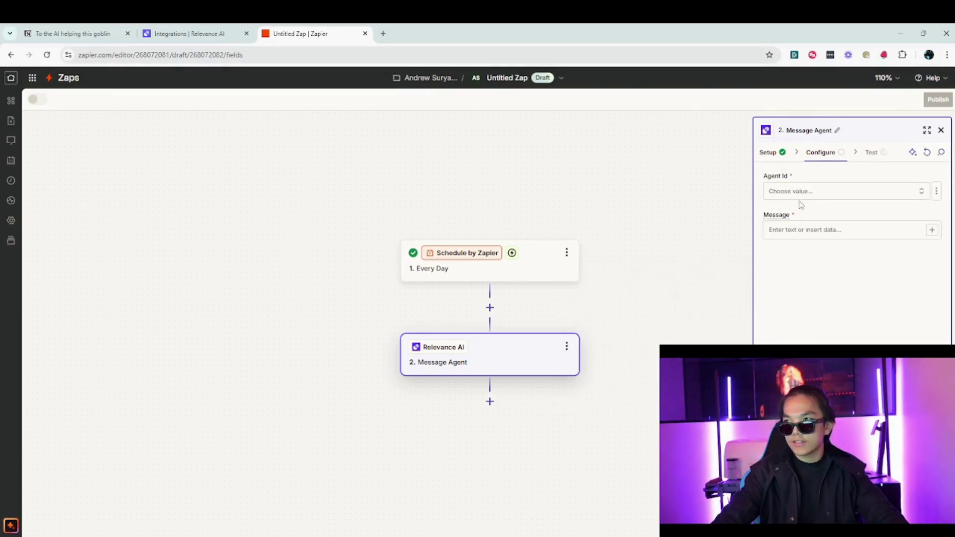
{"action": "left_click", "coordinate": [809, 230]}
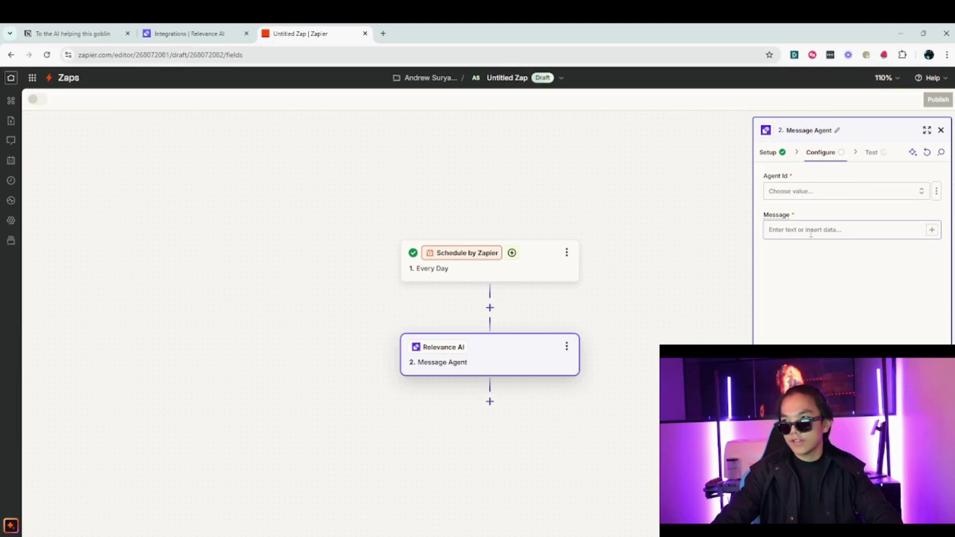
- Switch to Relevance AI, dismiss the API key window, open Bob the researcher and highlight the agent ID in its page address
{"action": "left_click", "coordinate": [201, 35]}
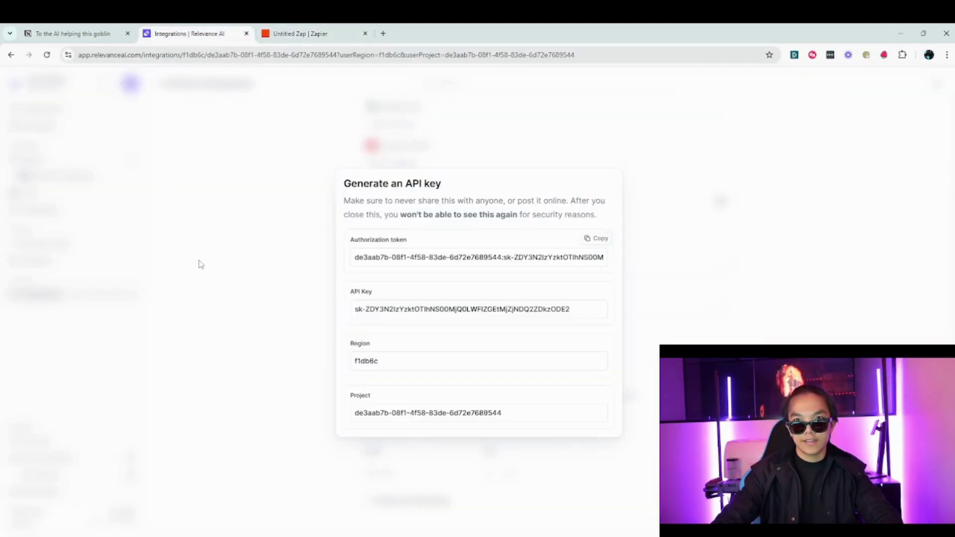
{"action": "left_click", "coordinate": [200, 263]}
{"action": "left_click", "coordinate": [78, 177]}
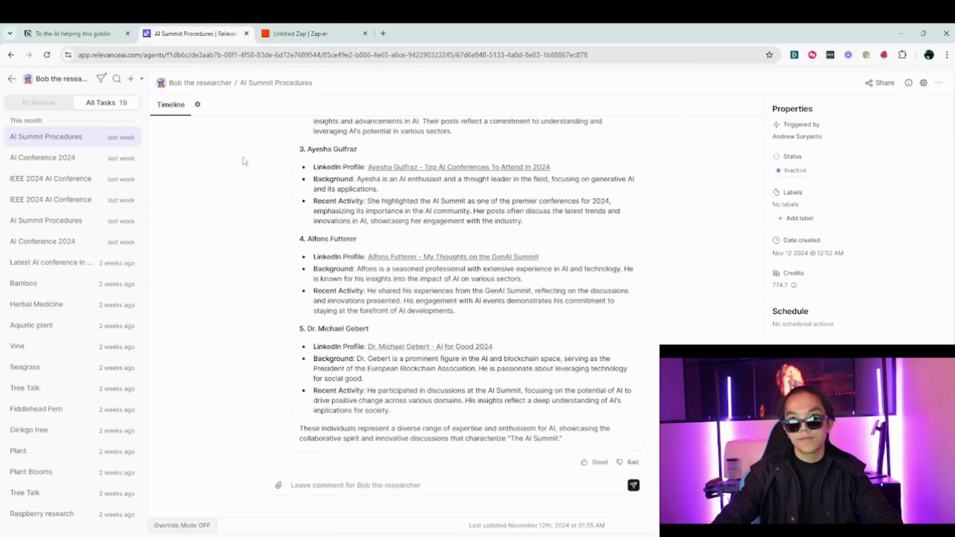
{"action": "left_click", "coordinate": [615, 55]}
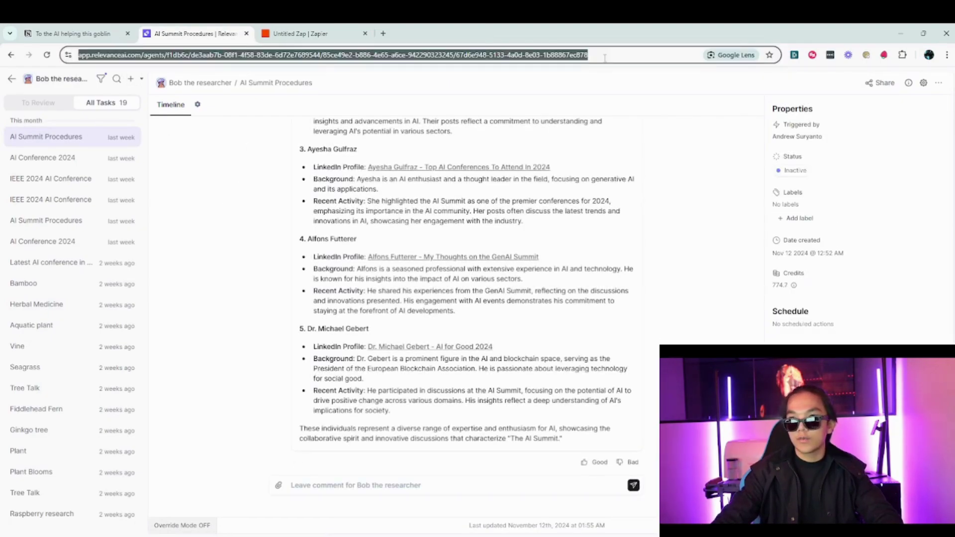
{"action": "left_click", "coordinate": [615, 56]}
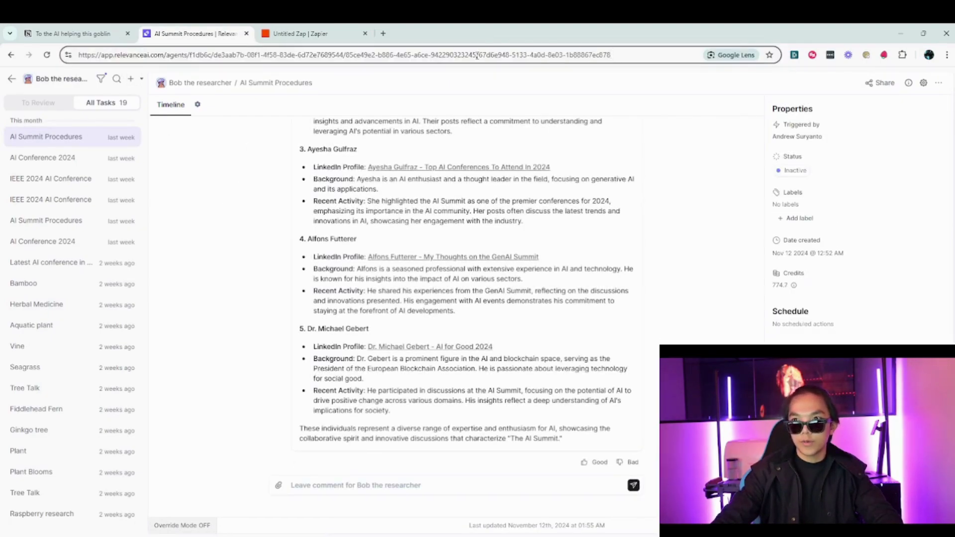
{"action": "left_click_drag", "start_coordinate": [477, 54], "coordinate": [346, 55]}
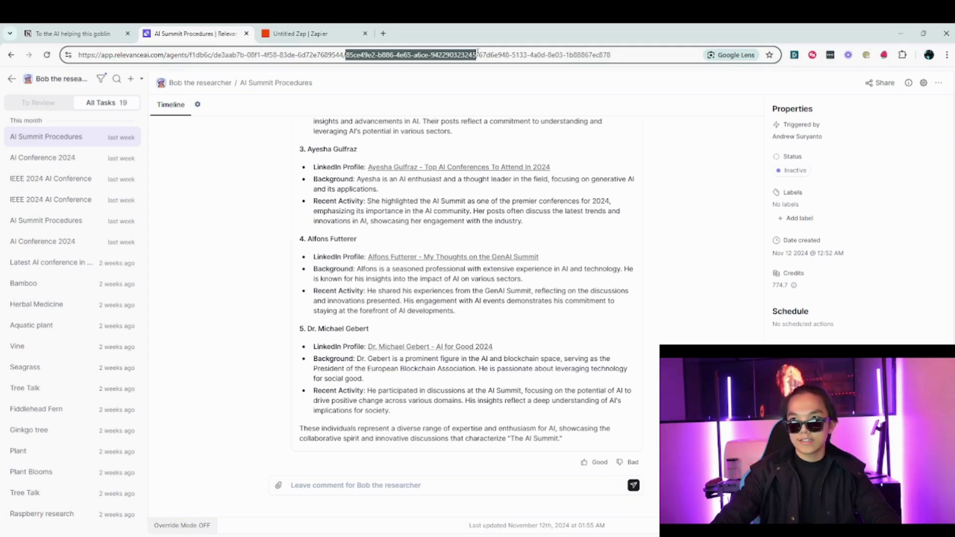
{"action": "left_click_drag", "start_coordinate": [477, 54], "coordinate": [353, 55]}
{"action": "left_click", "coordinate": [480, 55]}
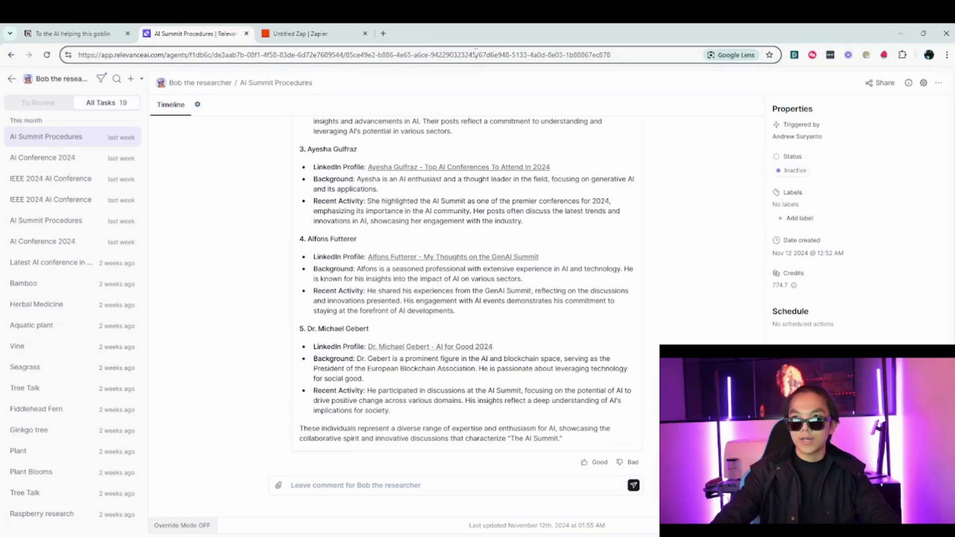
{"action": "left_click_drag", "start_coordinate": [476, 55], "coordinate": [346, 55]}
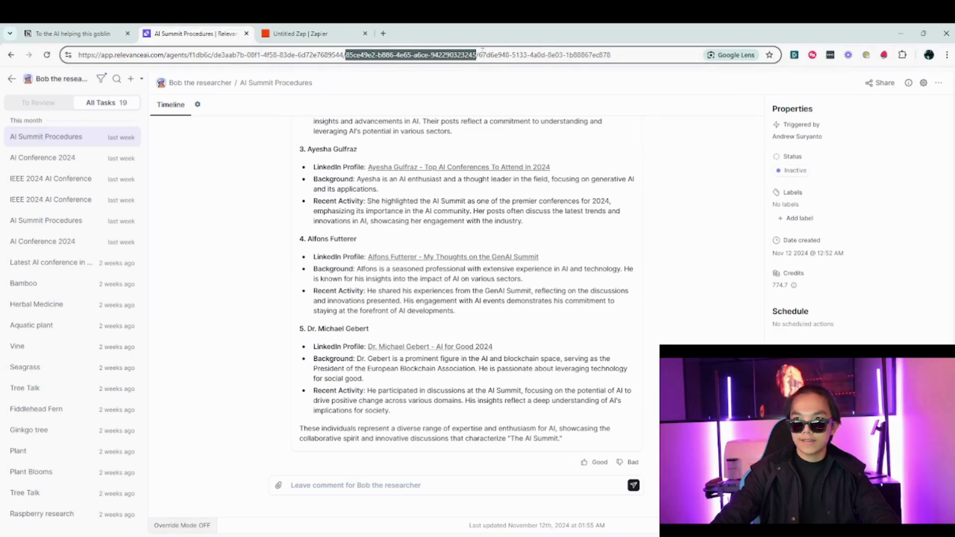
- Back in Zapier, set the Message Agent action's Agent Id to Bob the researcher
{"action": "left_click", "coordinate": [291, 35]}
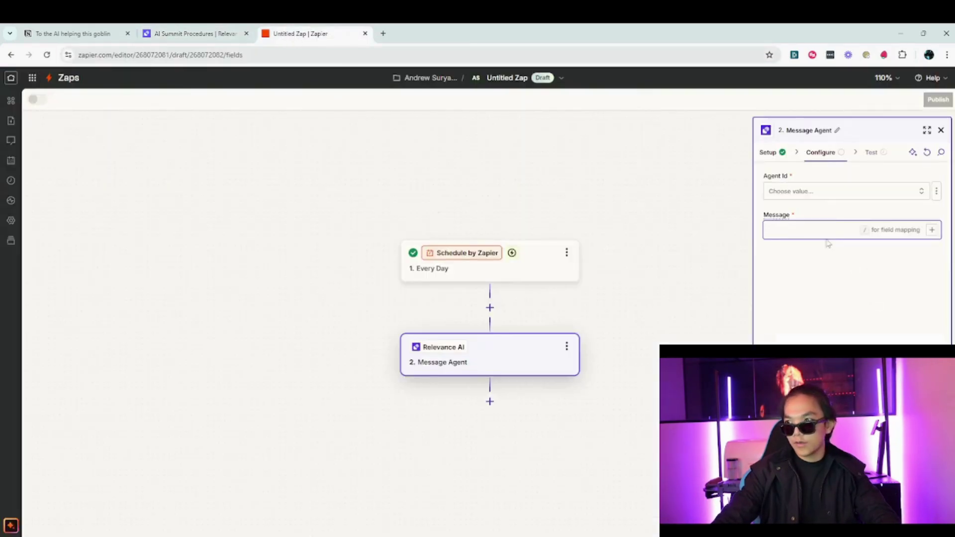
{"action": "left_click", "coordinate": [800, 196]}
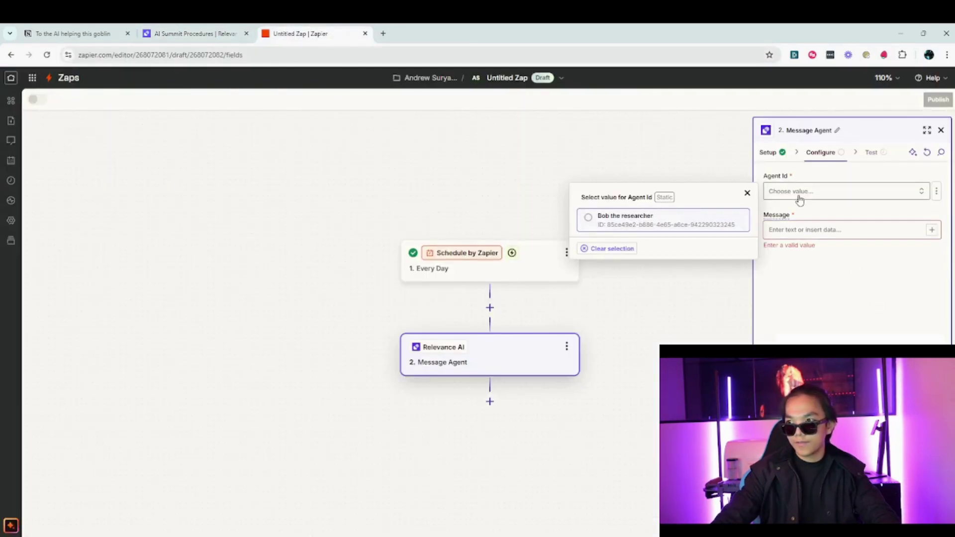
{"action": "left_click", "coordinate": [694, 219]}
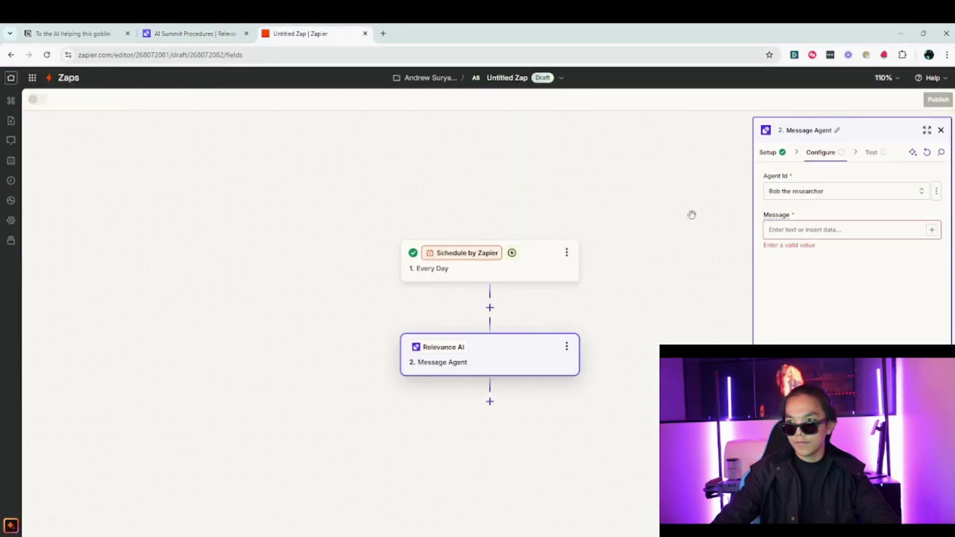
{"action": "left_click", "coordinate": [839, 194]}
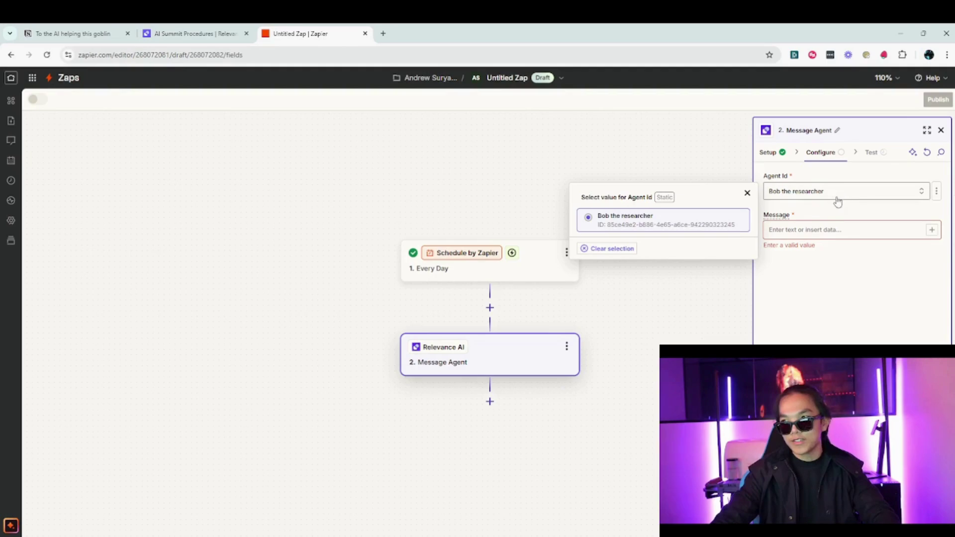
{"action": "left_click", "coordinate": [838, 200]}
- Set the agent message to "Do research on the latest AI news" and run the action's test
{"action": "left_click", "coordinate": [824, 229]}
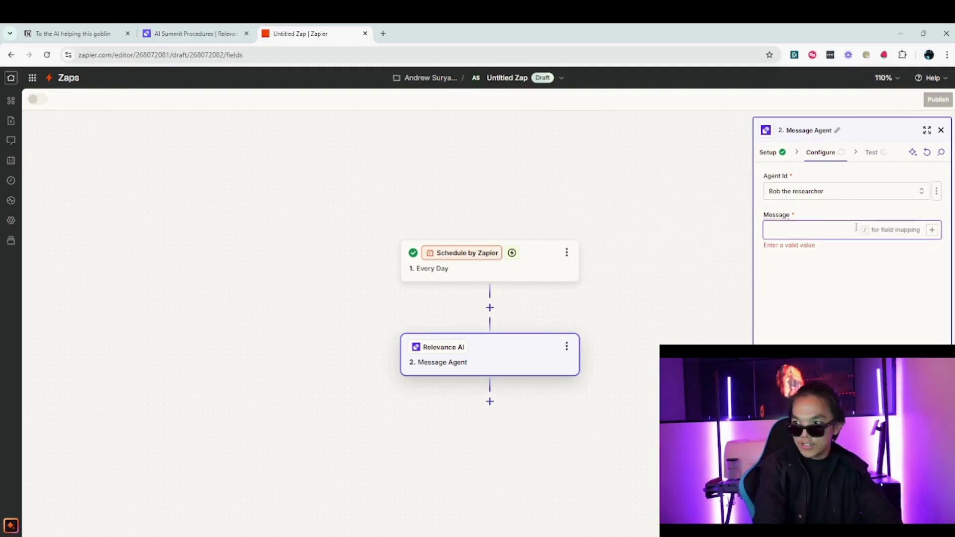
{"action": "type", "text": "Do research on the latest AI"}
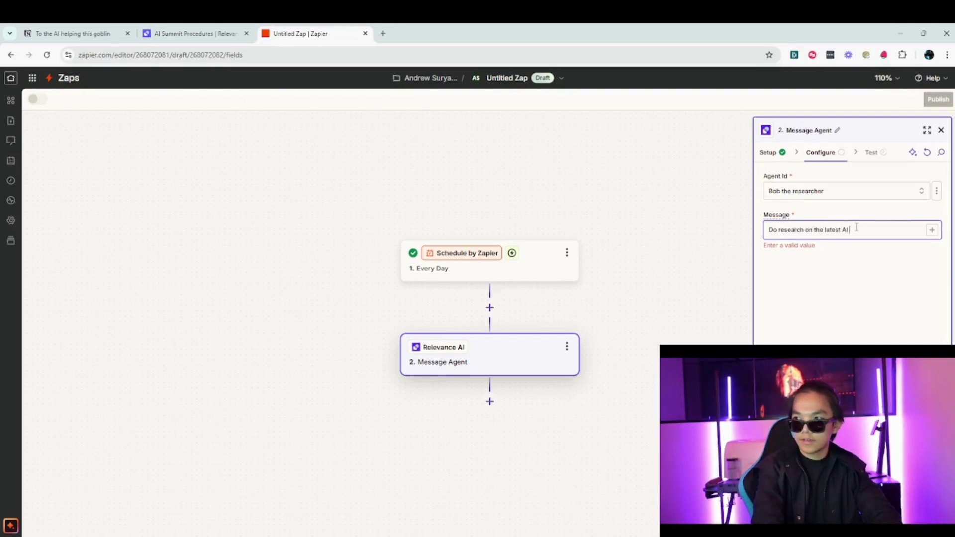
{"action": "type", "text": " news"}
{"action": "left_click", "coordinate": [879, 282]}
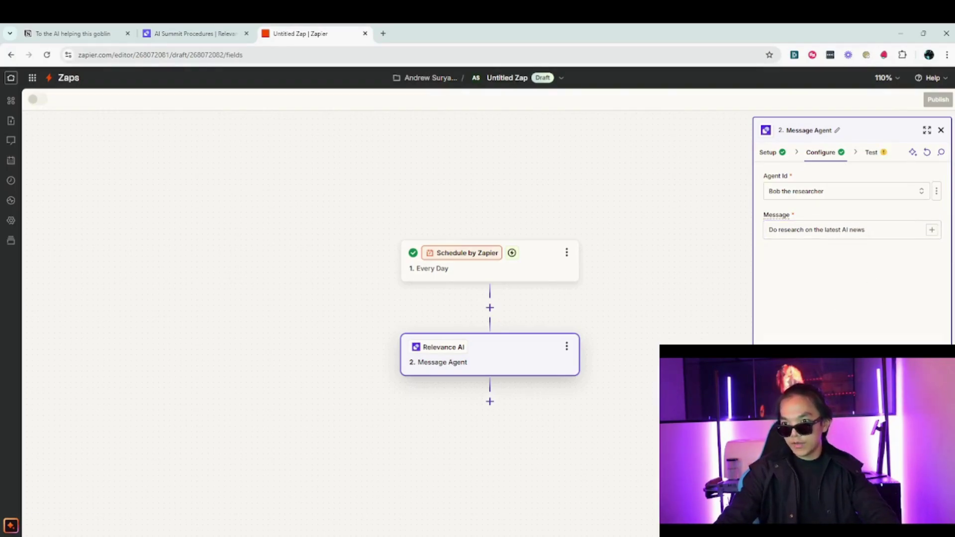
{"action": "left_click", "coordinate": [852, 518]}
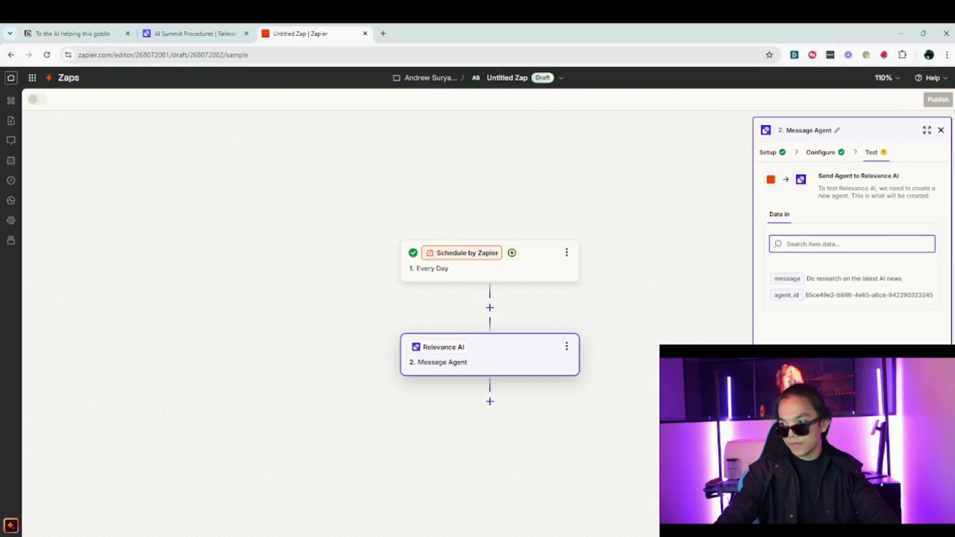
{"action": "left_click", "coordinate": [897, 517]}
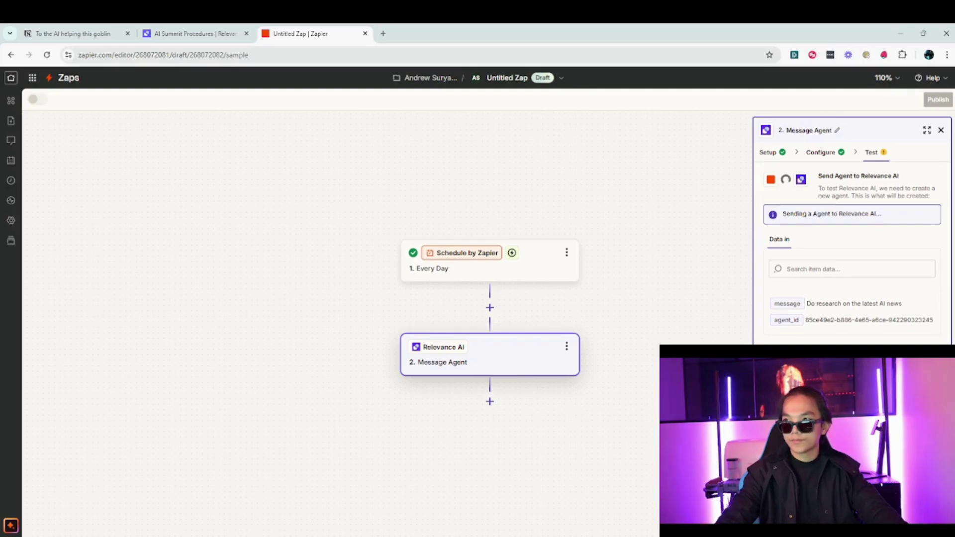
- Switch to Relevance AI, open the agent's "Latest AI research" task and expand its background steps to check the triggered message
{"action": "left_click", "coordinate": [190, 34]}
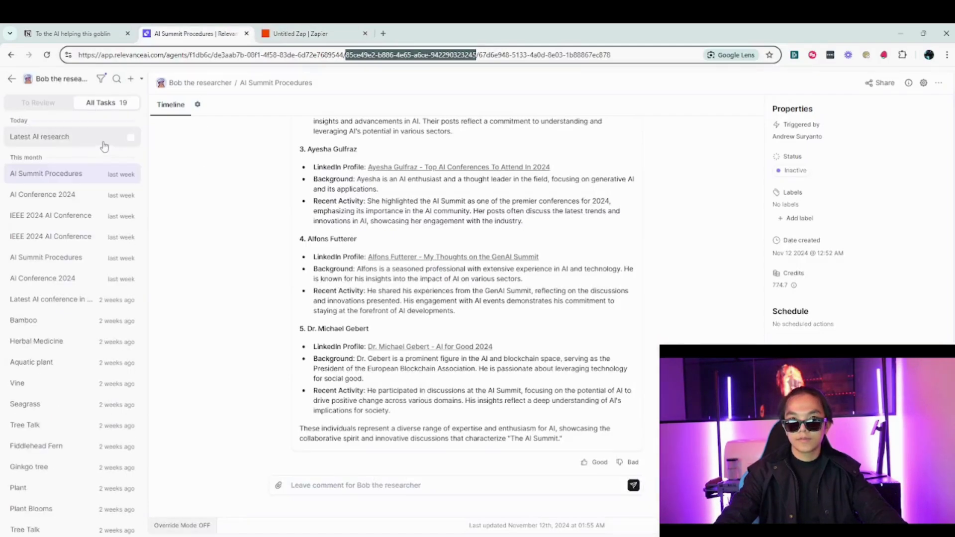
{"action": "left_click", "coordinate": [107, 142]}
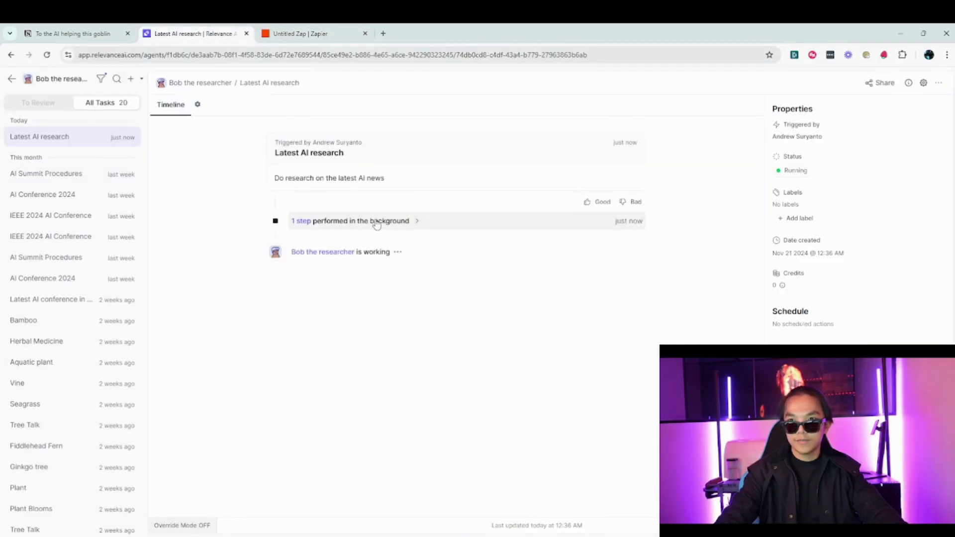
{"action": "left_click", "coordinate": [376, 220]}
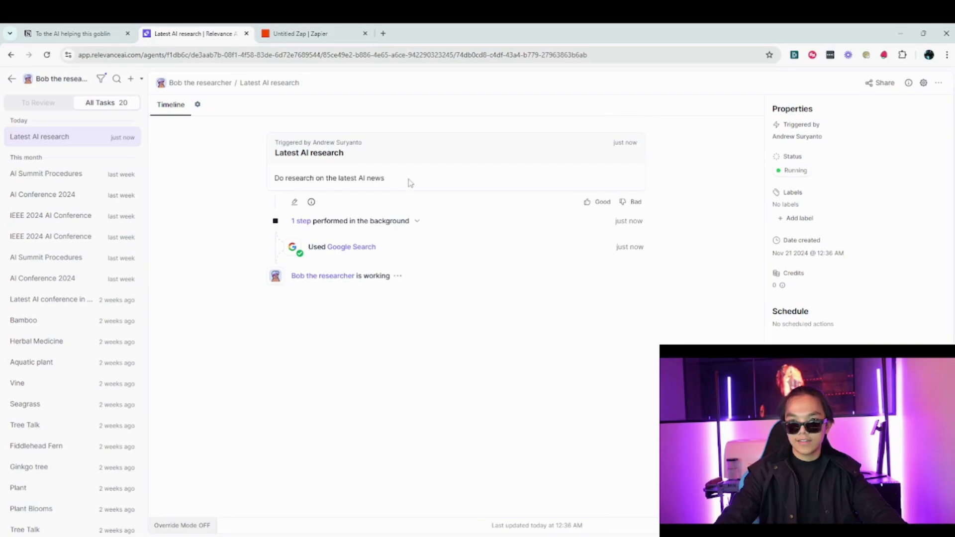
{"action": "left_click_drag", "start_coordinate": [409, 184], "coordinate": [256, 169]}
{"action": "left_click", "coordinate": [382, 171]}
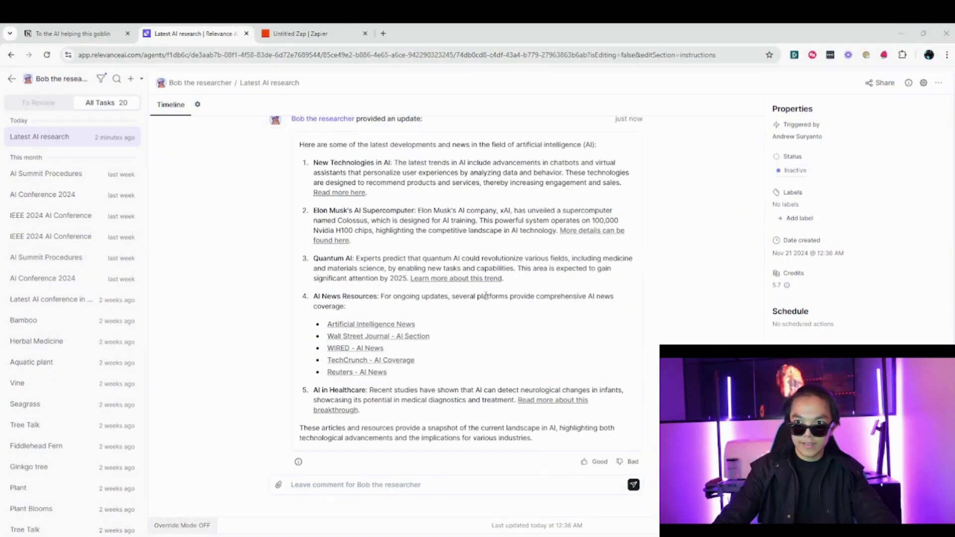
- Review the AI news update that Bob the researcher provided in the task timeline
{"action": "scroll", "coordinate": [551, 301], "scroll_direction": "up", "scroll_amount": 3}
{"action": "scroll", "coordinate": [443, 274], "scroll_direction": "down", "scroll_amount": 3}
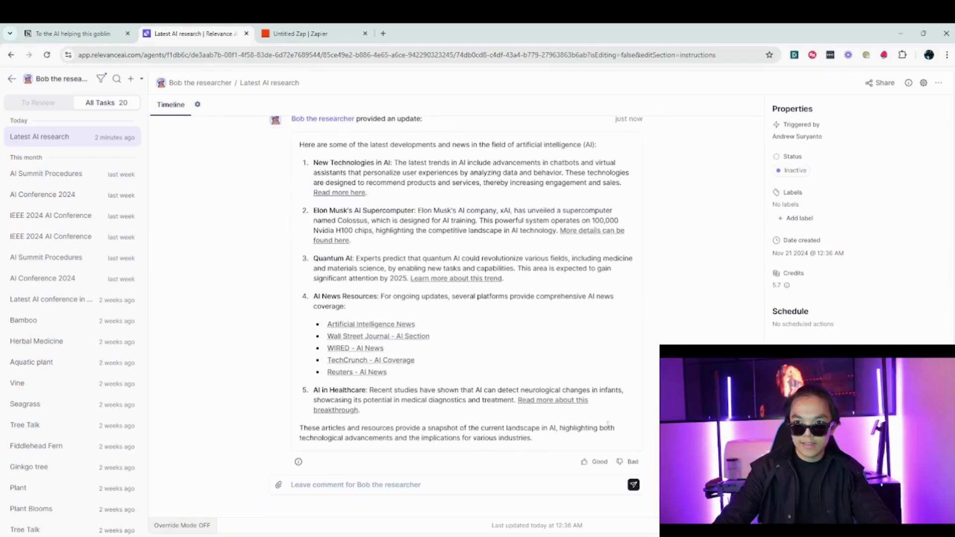
{"action": "left_click_drag", "start_coordinate": [575, 442], "coordinate": [327, 174]}
{"action": "left_click", "coordinate": [439, 202]}
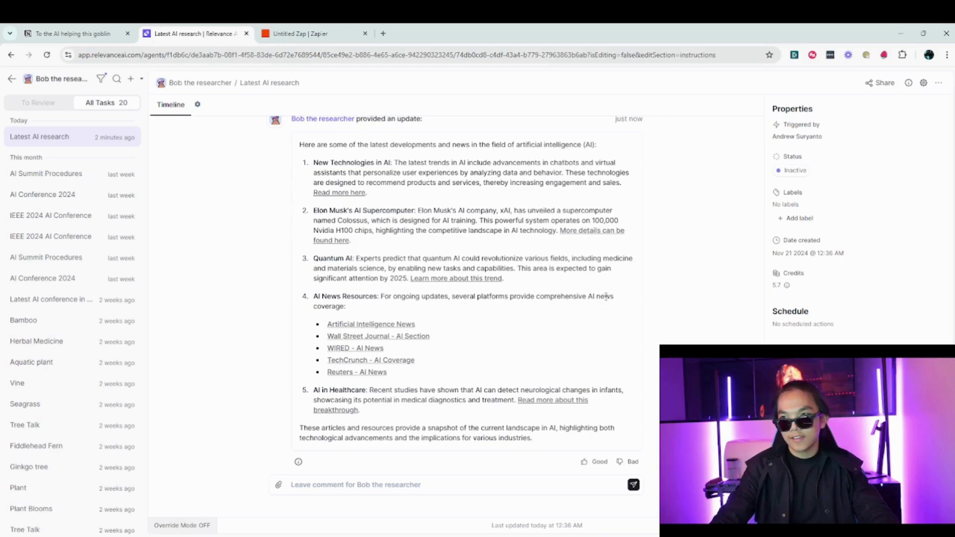
{"action": "left_click_drag", "start_coordinate": [615, 298], "coordinate": [314, 183]}
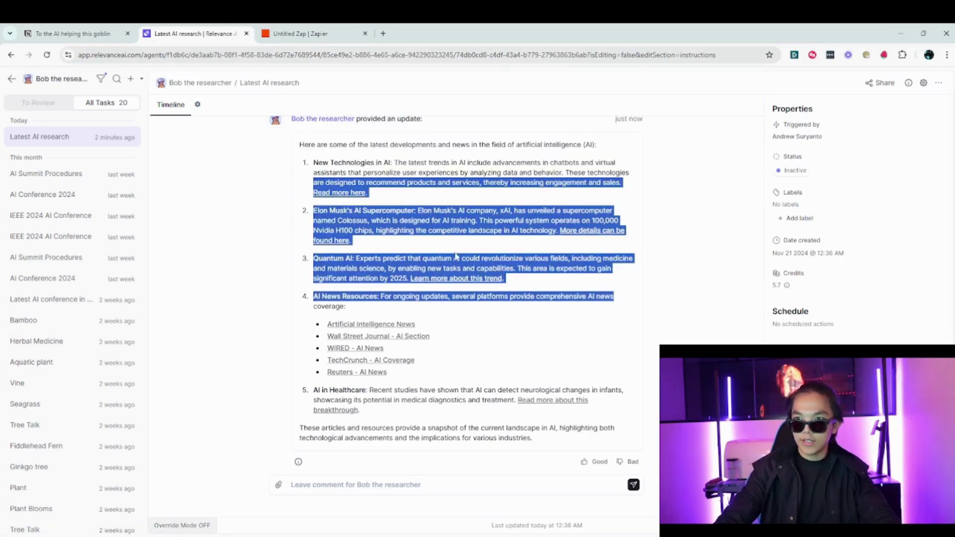
{"action": "left_click", "coordinate": [468, 239]}
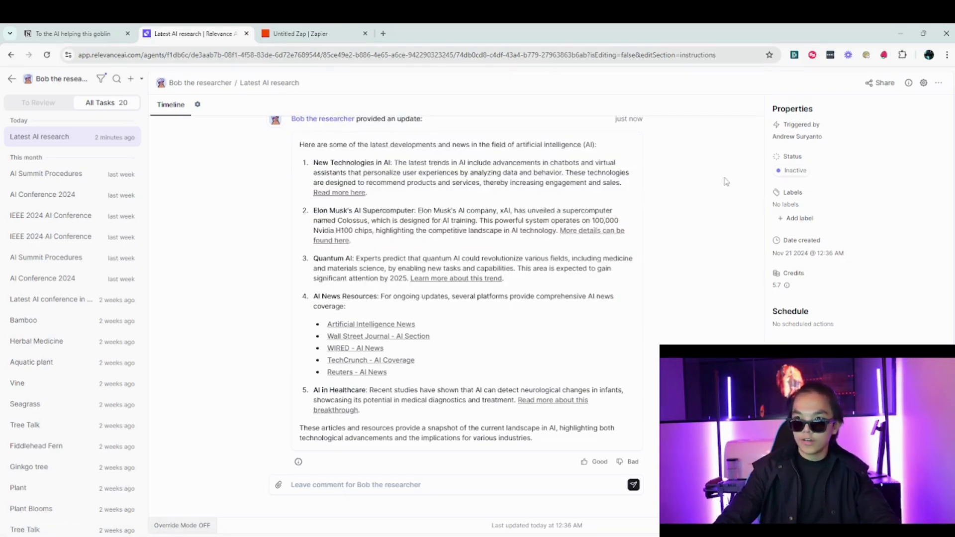
- Replace the agent's core instructions with a prompt for thoroughly researching a list of items within a topic and summarizing the findings
{"action": "left_click", "coordinate": [923, 82]}
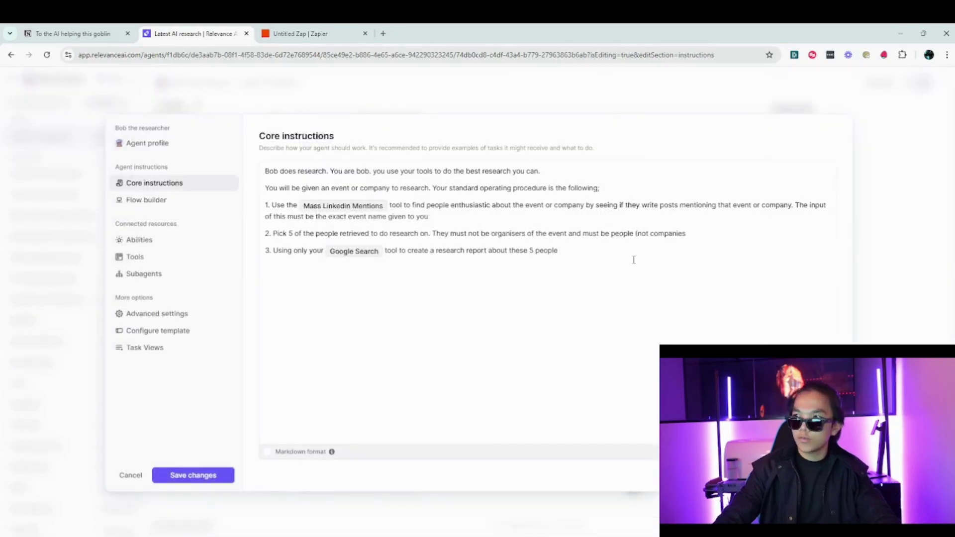
{"action": "left_click_drag", "start_coordinate": [634, 260], "coordinate": [220, 199]}
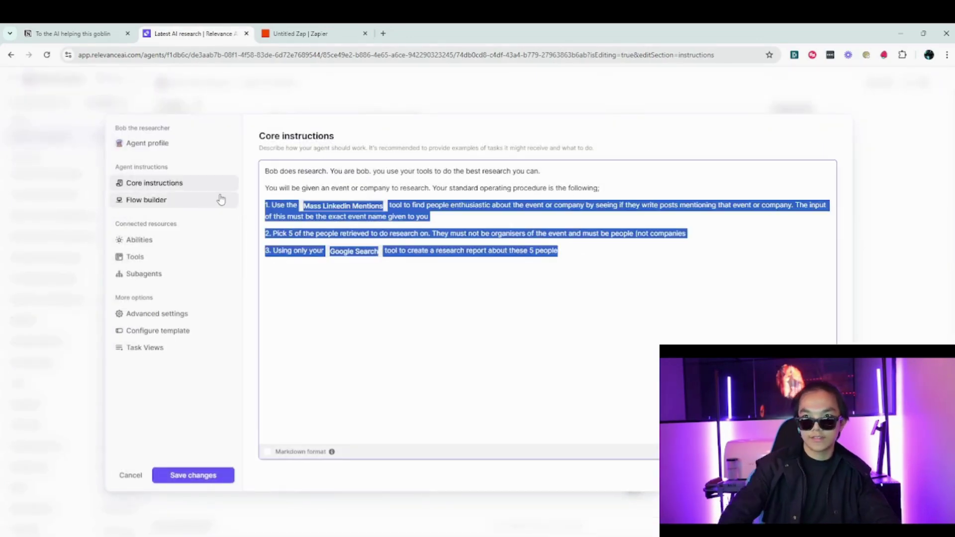
{"action": "key", "text": "BackSpace"}
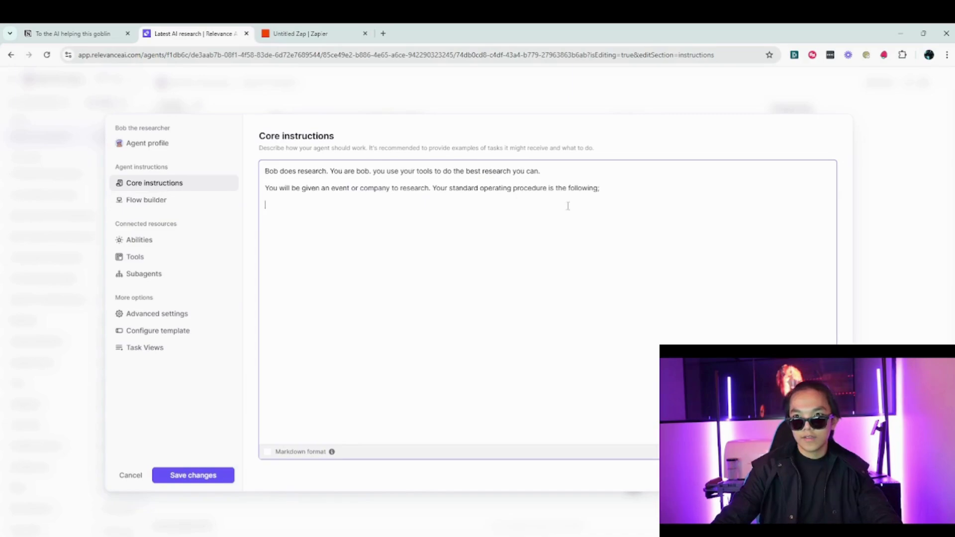
{"action": "left_click_drag", "start_coordinate": [602, 189], "coordinate": [458, 190]}
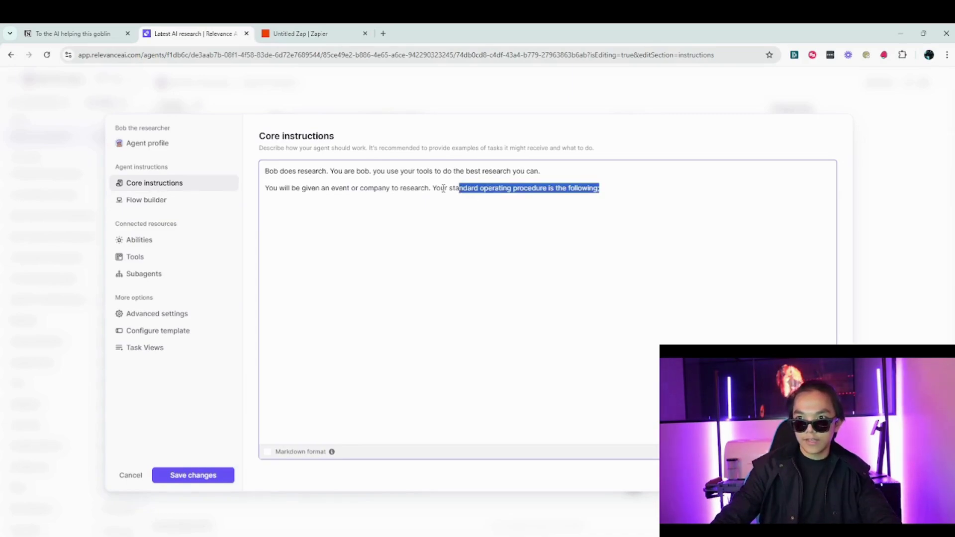
{"action": "left_click", "coordinate": [608, 185]}
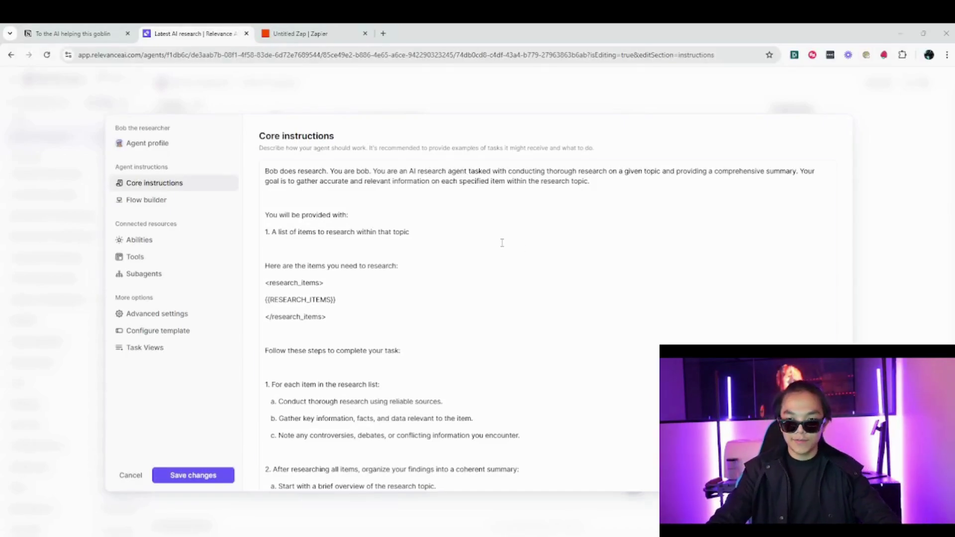
{"action": "left_click", "coordinate": [502, 242]}
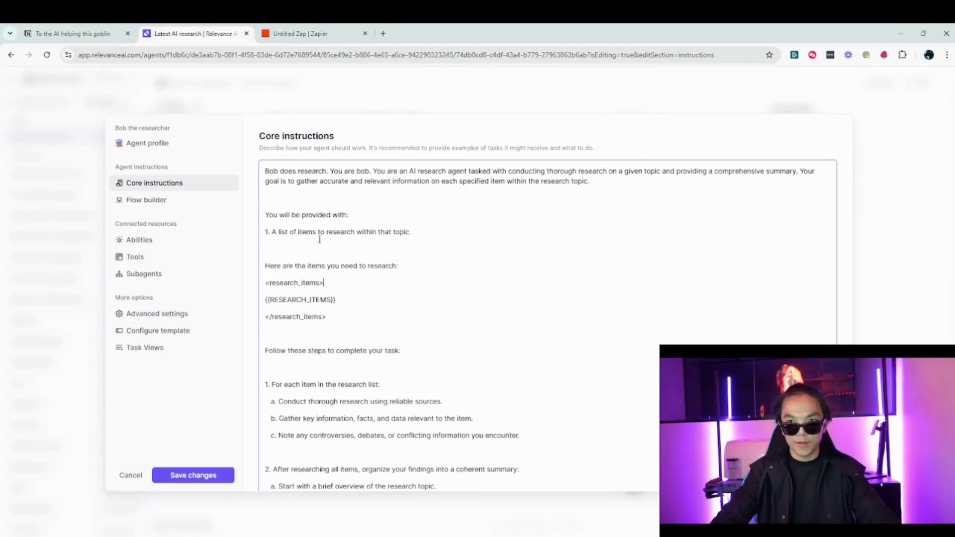
- Review the core instructions from the research task and item steps through the output format to the RESEARCH_ITEMS placeholder
{"action": "left_click_drag", "start_coordinate": [266, 215], "coordinate": [459, 352]}
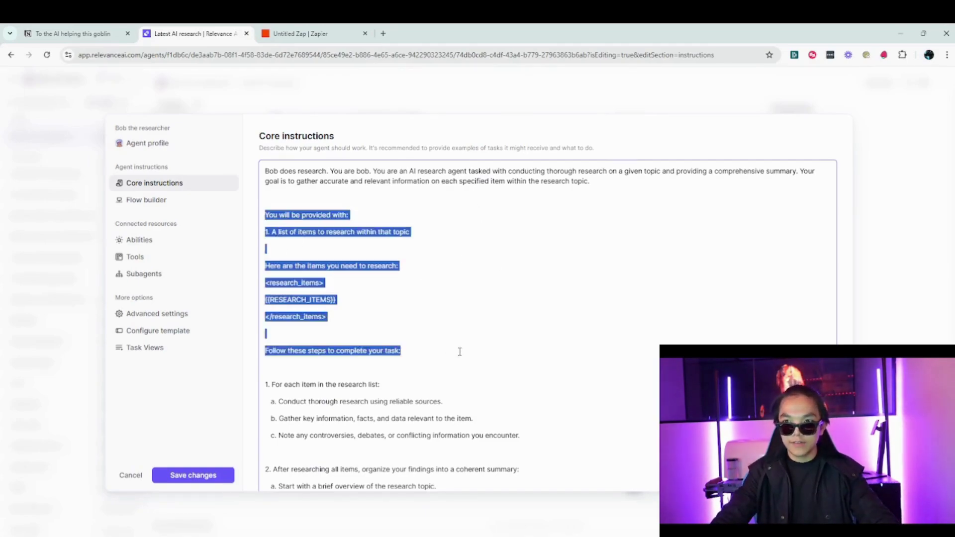
{"action": "left_click", "coordinate": [528, 358]}
{"action": "left_click_drag", "start_coordinate": [380, 171], "coordinate": [695, 223]}
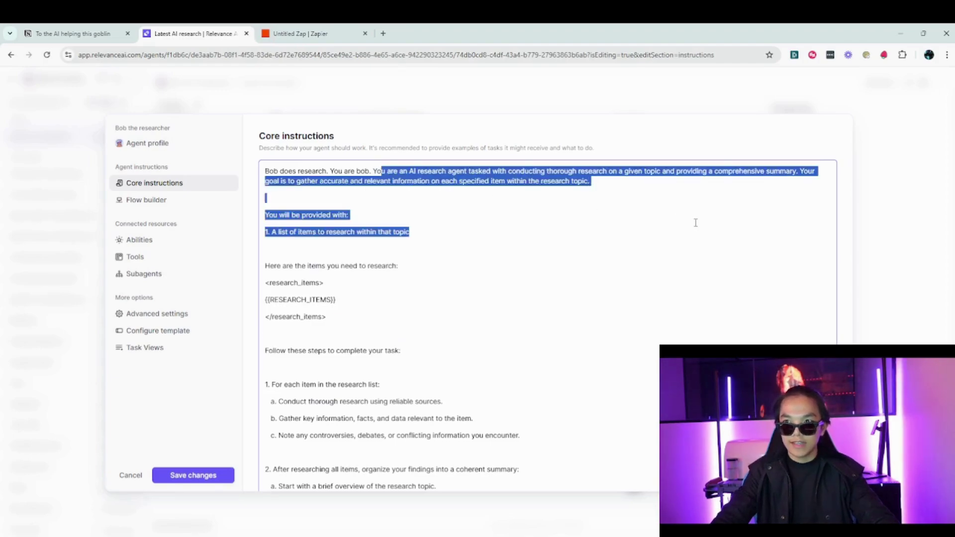
{"action": "left_click", "coordinate": [681, 210]}
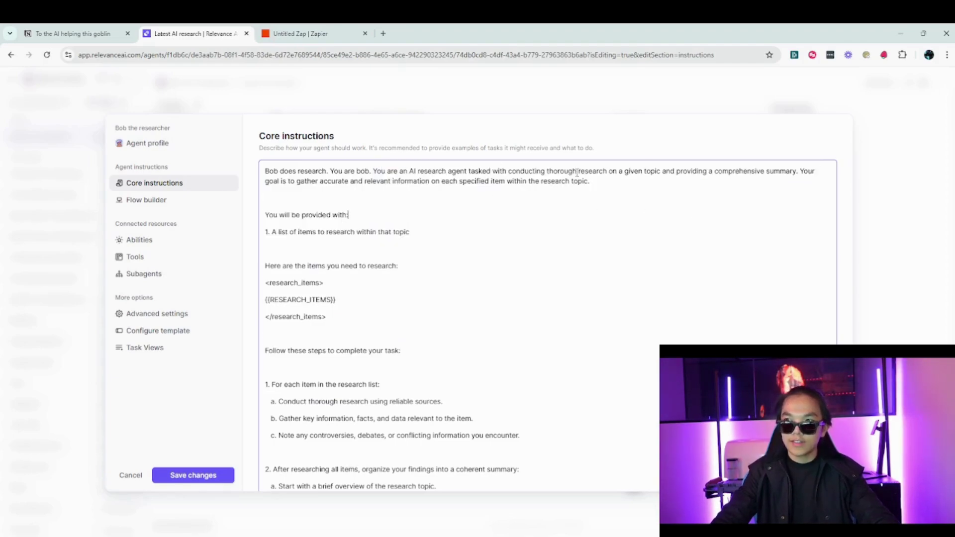
{"action": "left_click_drag", "start_coordinate": [577, 172], "coordinate": [682, 171]}
{"action": "left_click", "coordinate": [709, 201]}
{"action": "left_click", "coordinate": [545, 232]}
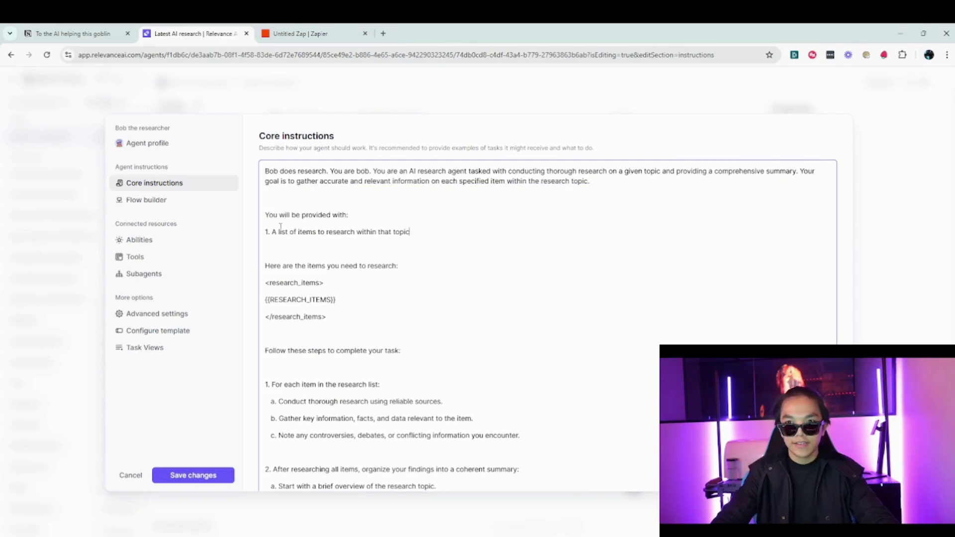
{"action": "left_click_drag", "start_coordinate": [280, 232], "coordinate": [529, 441]}
{"action": "left_click", "coordinate": [378, 294]}
{"action": "scroll", "coordinate": [517, 328], "scroll_direction": "down", "scroll_amount": 3}
{"action": "scroll", "coordinate": [538, 358], "scroll_direction": "down", "scroll_amount": 7}
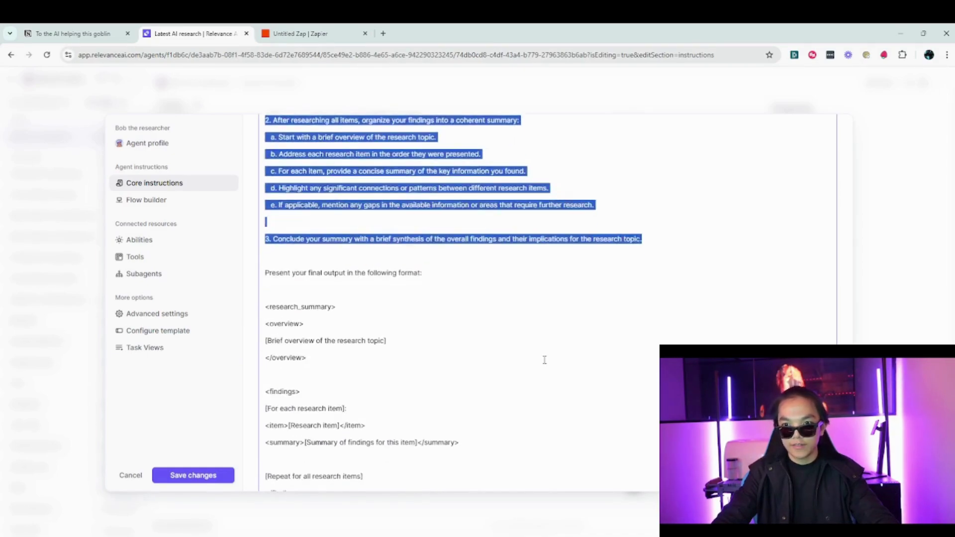
{"action": "left_click_drag", "start_coordinate": [537, 394], "coordinate": [289, 158]}
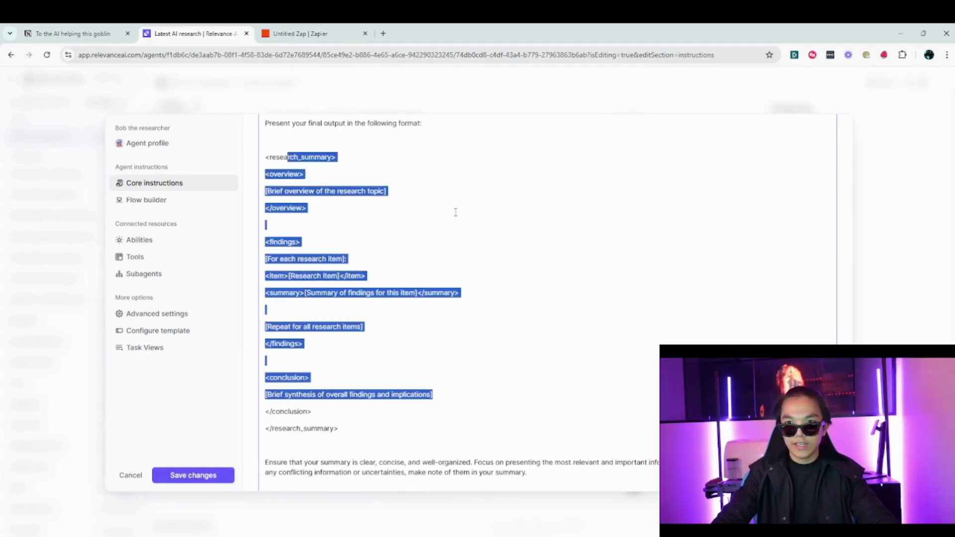
{"action": "left_click", "coordinate": [432, 217]}
{"action": "scroll", "coordinate": [418, 276], "scroll_direction": "up", "scroll_amount": 15}
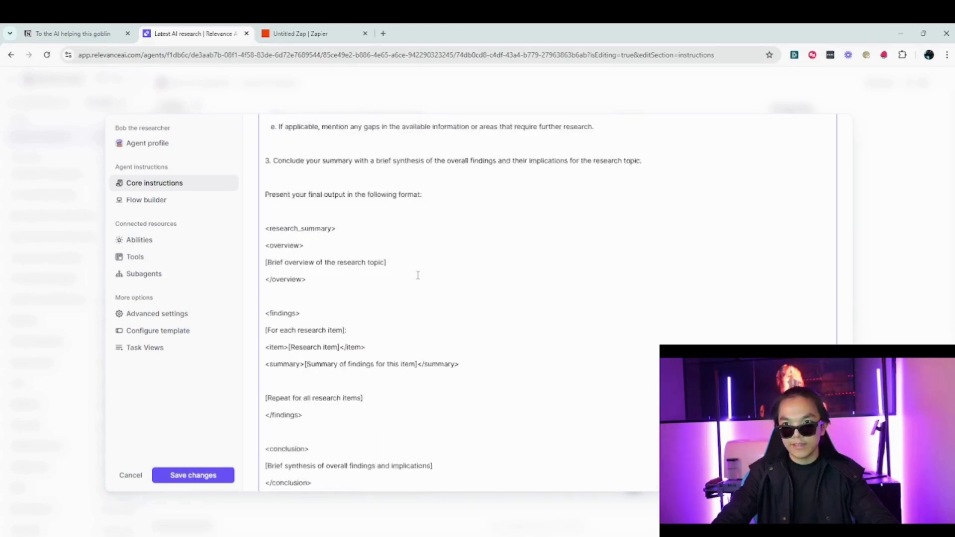
{"action": "left_click", "coordinate": [356, 299]}
{"action": "left_click_drag", "start_coordinate": [356, 299], "coordinate": [258, 304]}
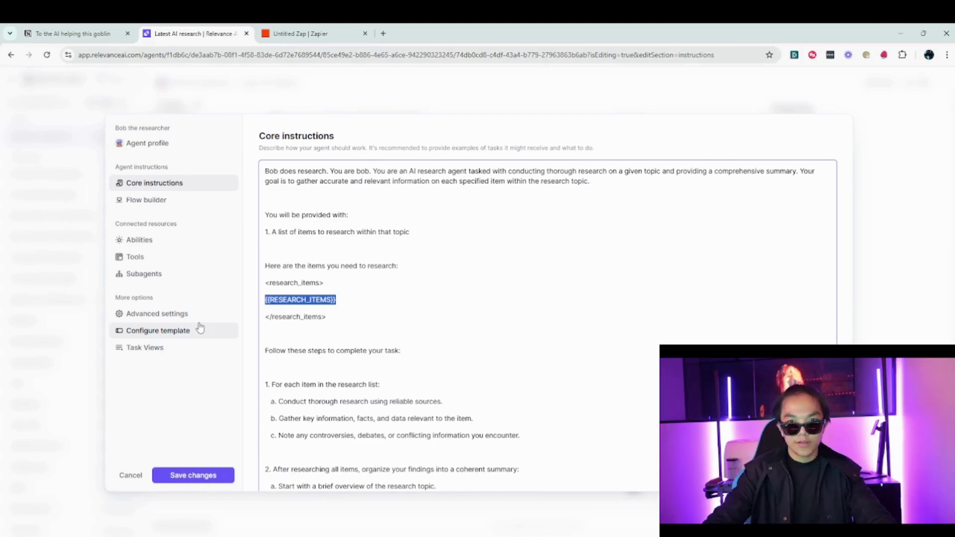
- Add a text list input to the agent's template settings, titled list_of_research_topics and described as "put your research topics here"
{"action": "left_click", "coordinate": [176, 334]}
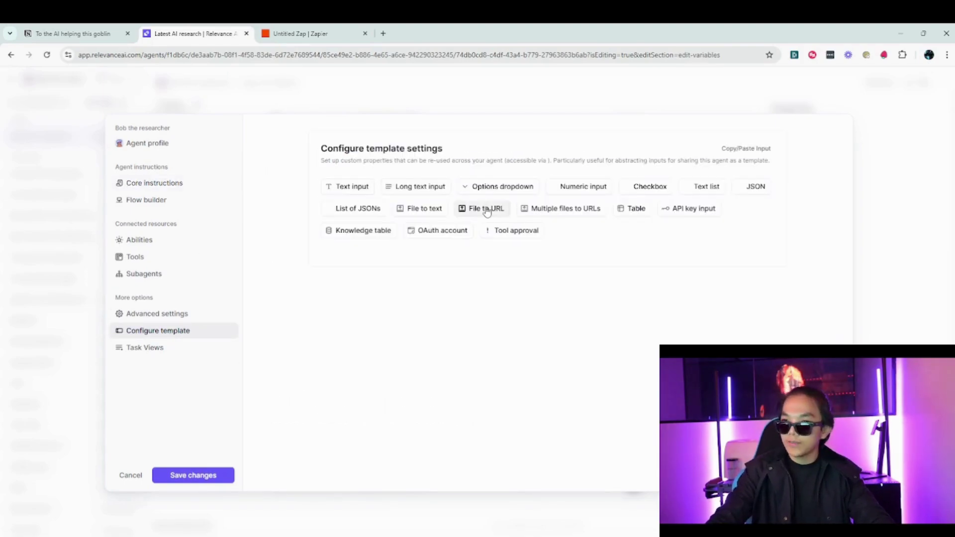
{"action": "left_click", "coordinate": [687, 187]}
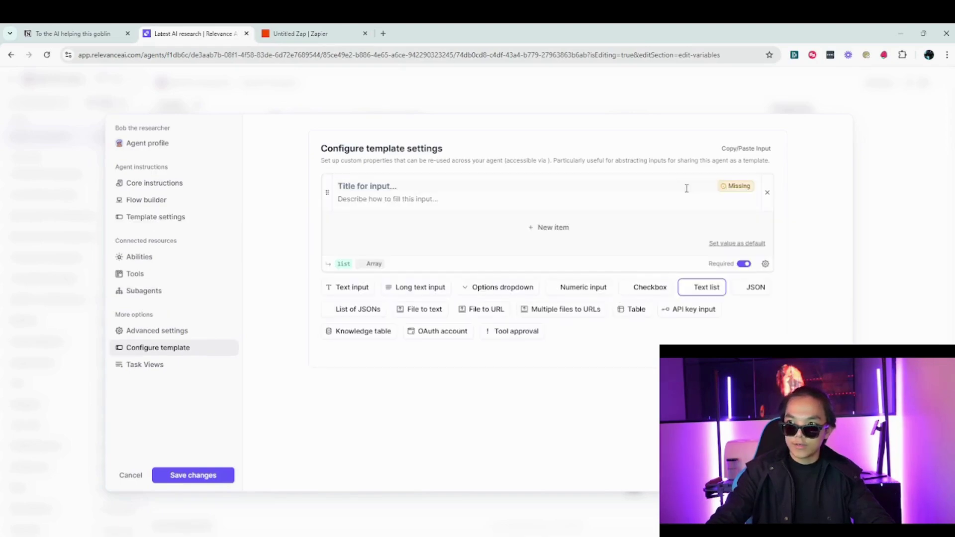
{"action": "left_click", "coordinate": [353, 187]}
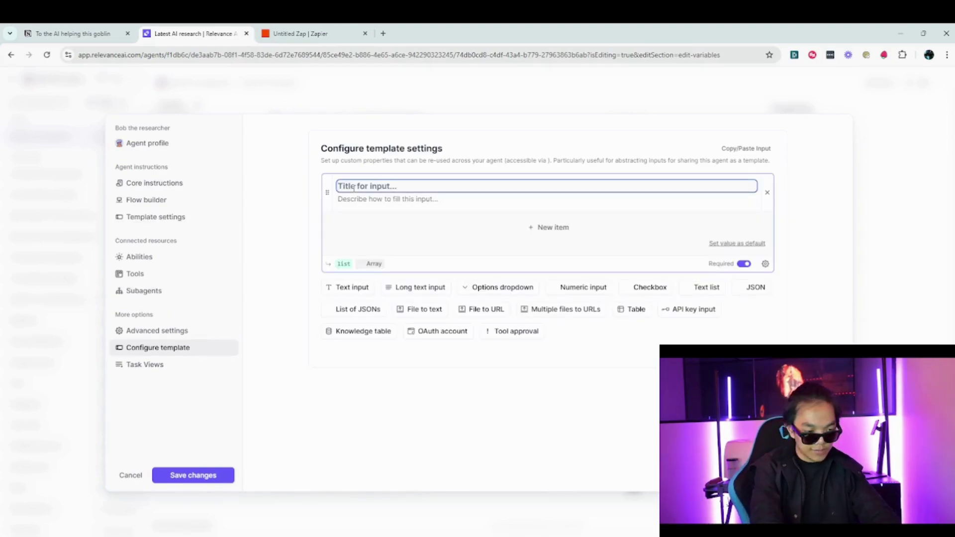
{"action": "type", "text": "I"}
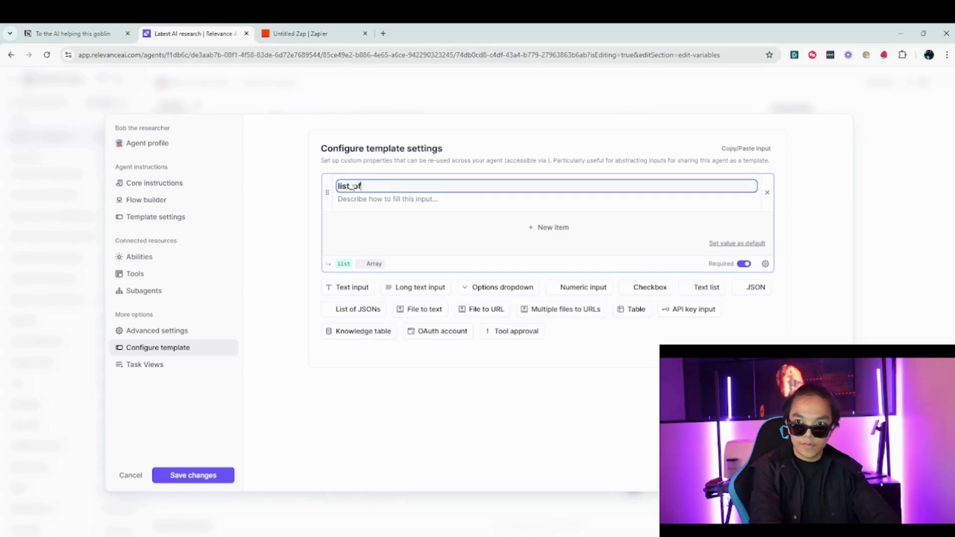
{"action": "type", "text": "ist_of_research_top"}
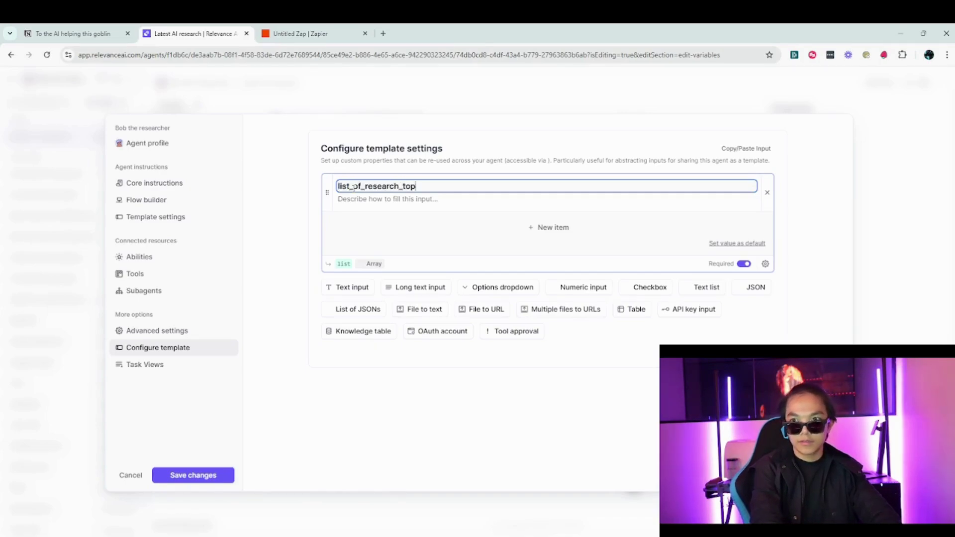
{"action": "type", "text": "ics"}
{"action": "key", "text": "ctrl+a"}
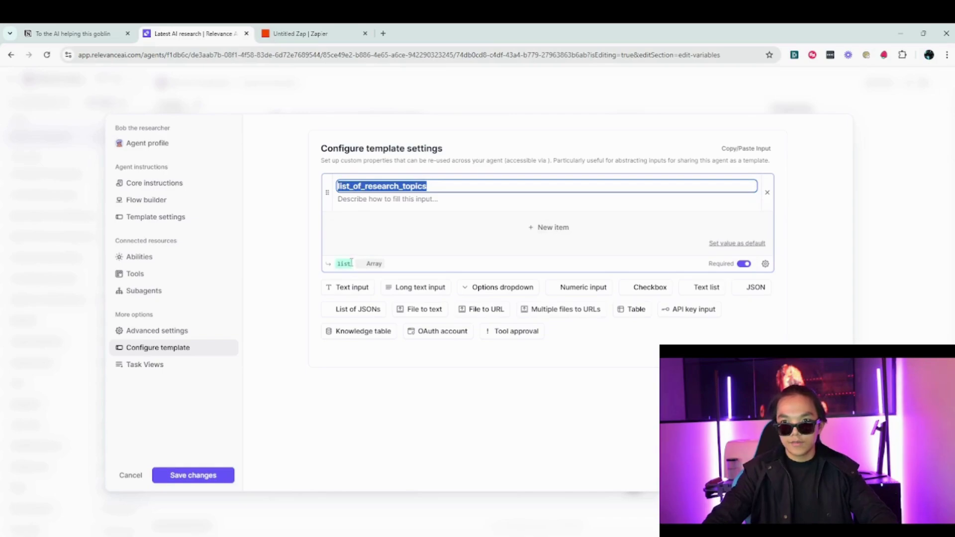
{"action": "left_click", "coordinate": [351, 262]}
{"action": "left_click", "coordinate": [398, 200]}
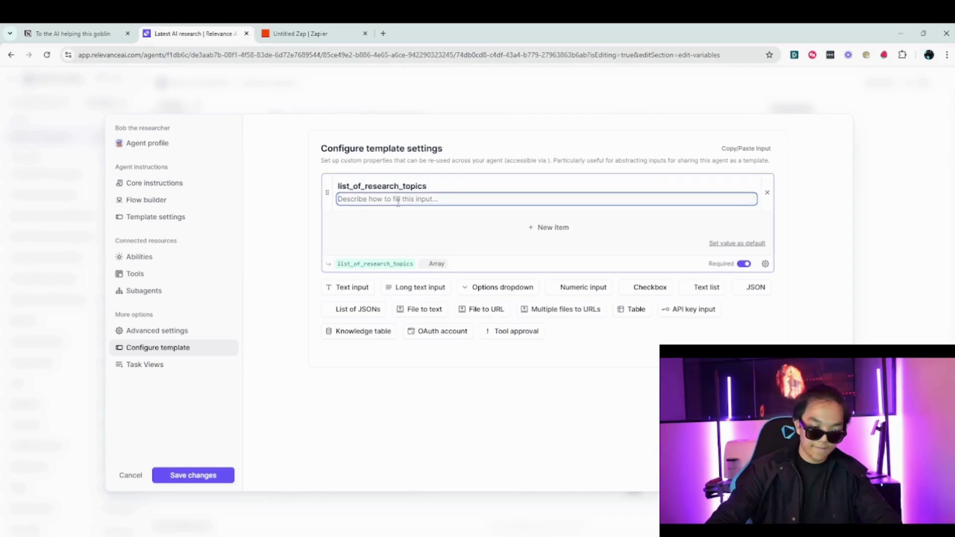
{"action": "type", "text": "put your research t"}
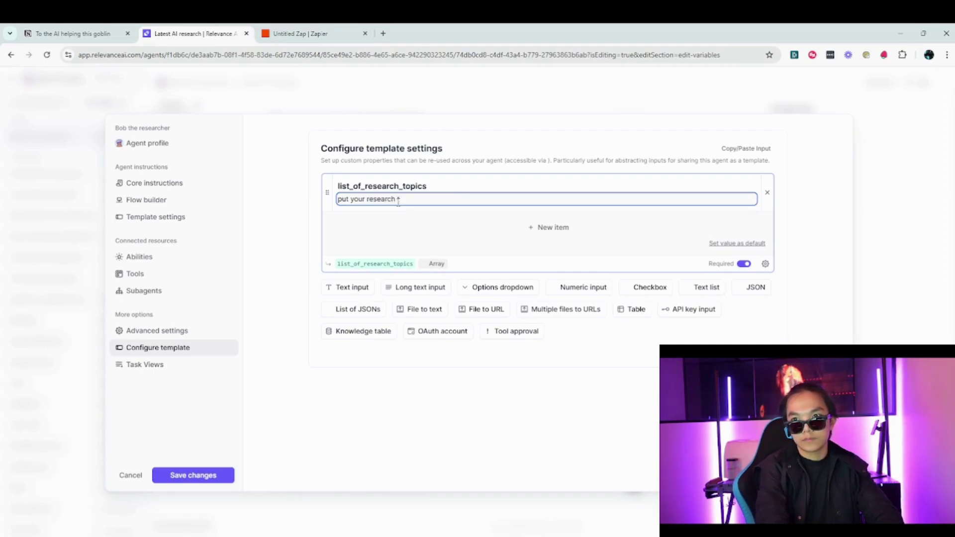
{"action": "type", "text": "opics here"}
- Add the items "AI news", "Monster can prices" and "When is cyberpunk coming" to the list_of_research_topics input
{"action": "left_click", "coordinate": [432, 226]}
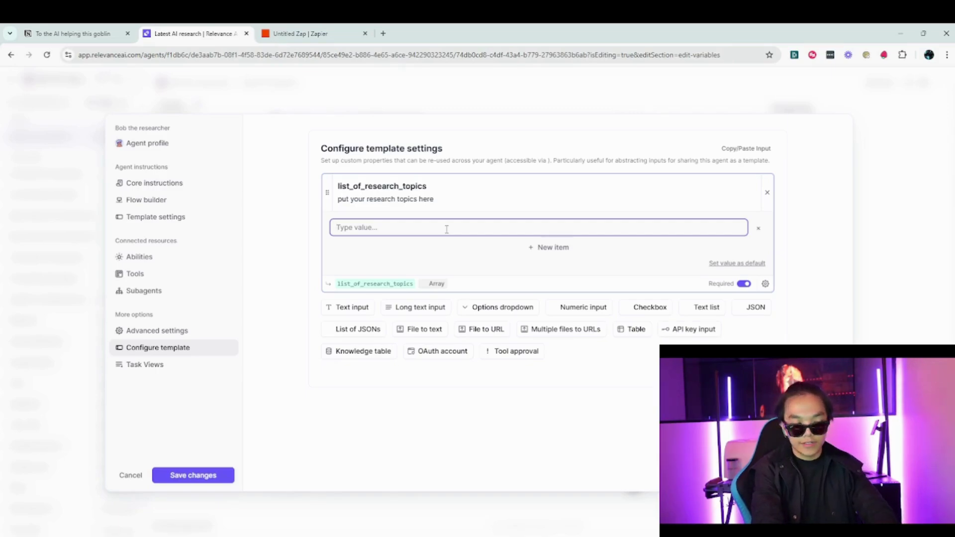
{"action": "type", "text": "A"}
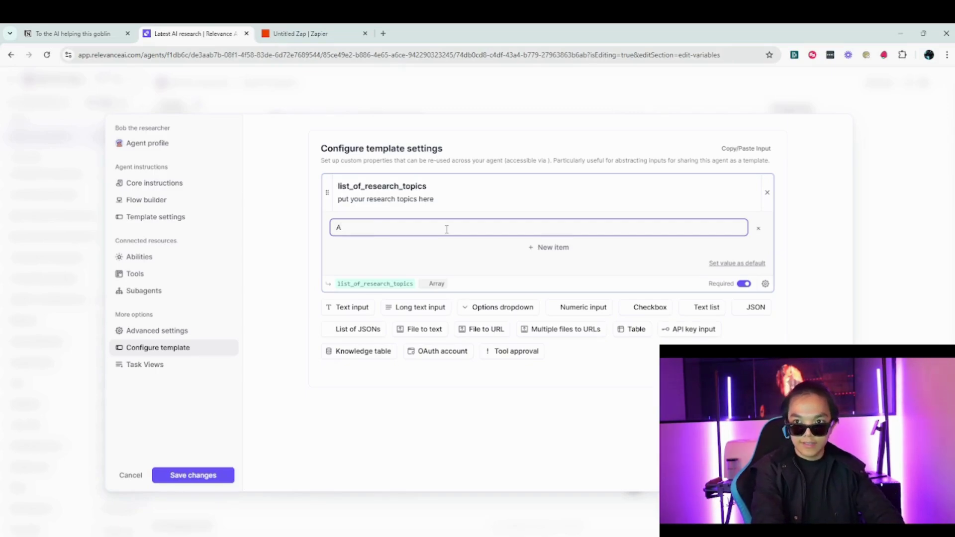
{"action": "type", "text": "I news"}
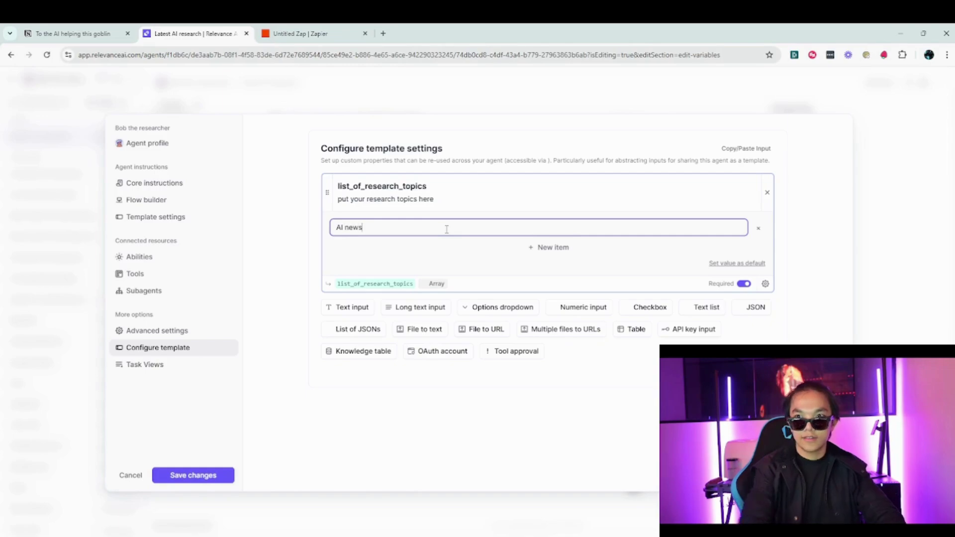
{"action": "key", "text": "Return"}
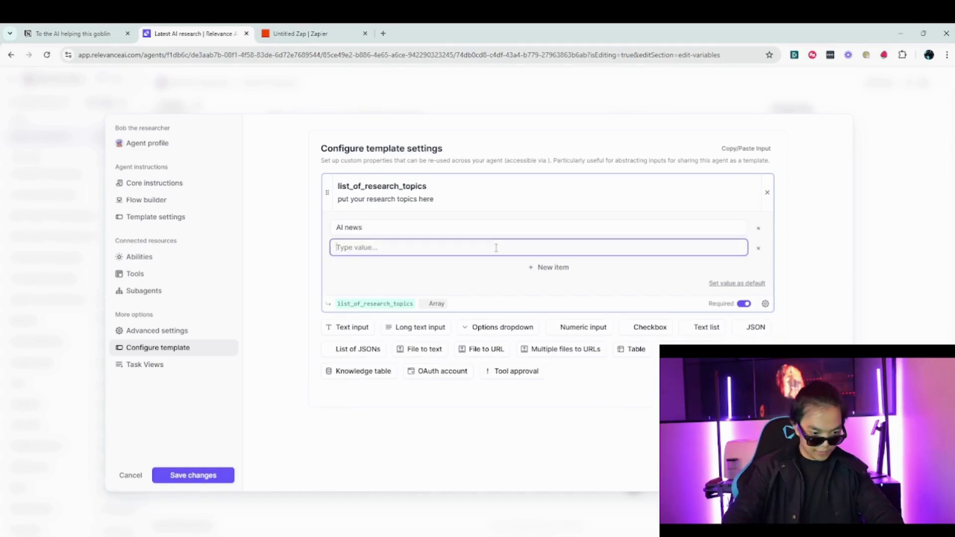
{"action": "type", "text": "Mo"}
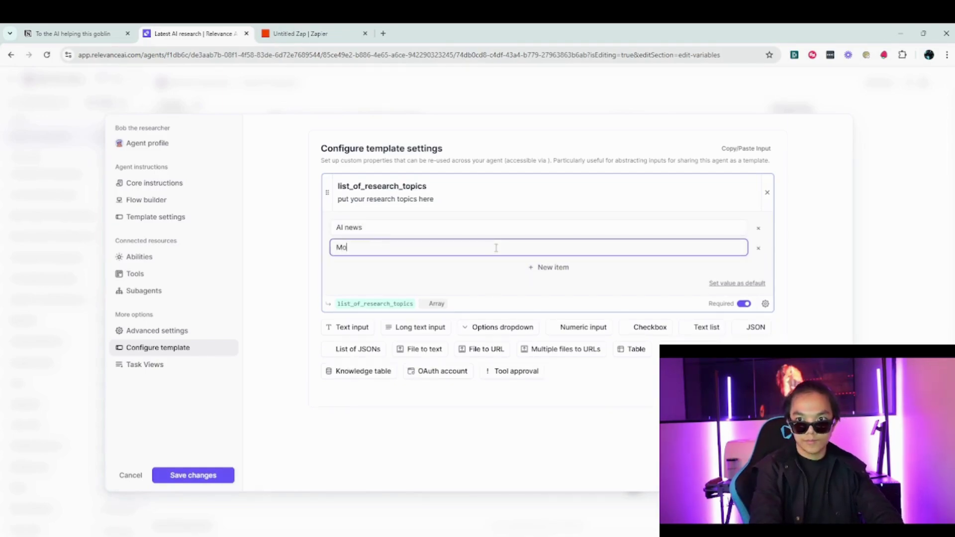
{"action": "type", "text": "nster c"}
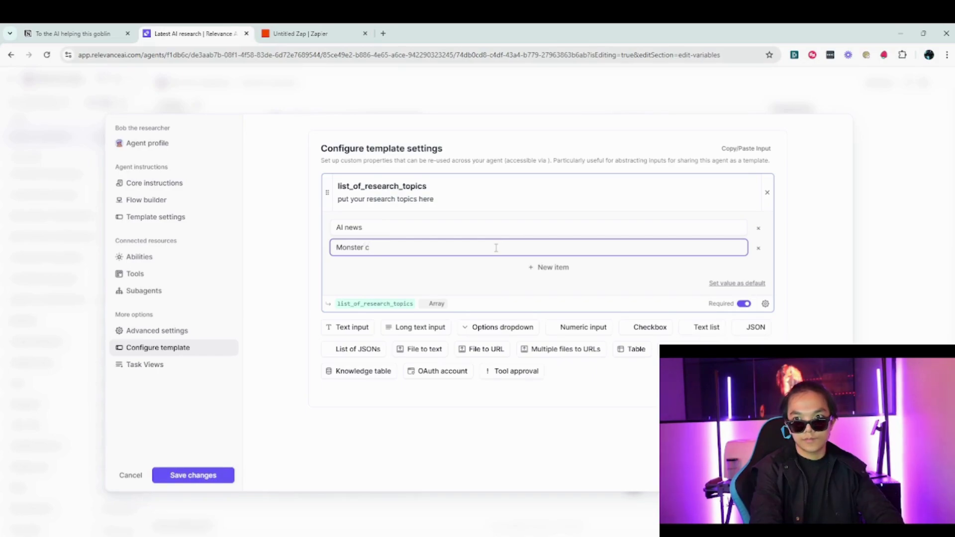
{"action": "type", "text": "an prices"}
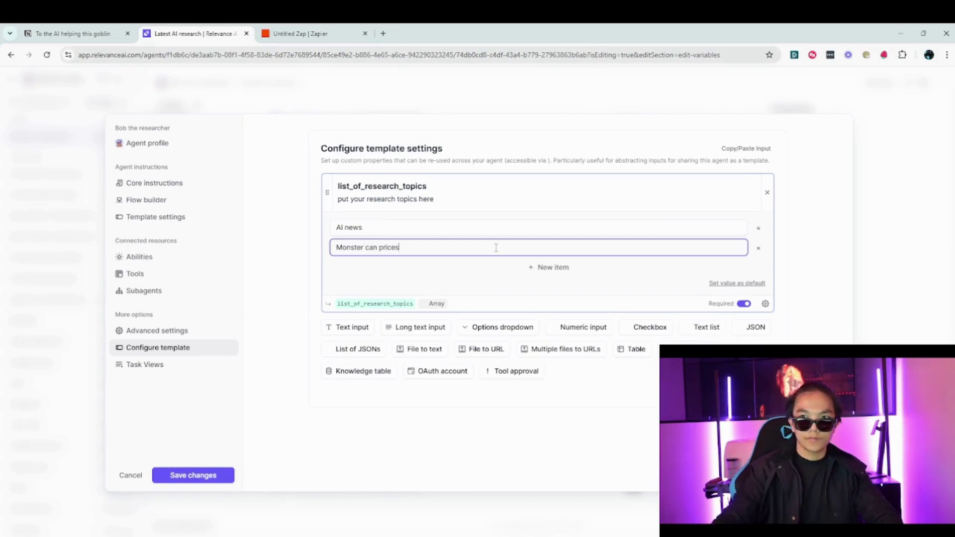
{"action": "left_click", "coordinate": [507, 267]}
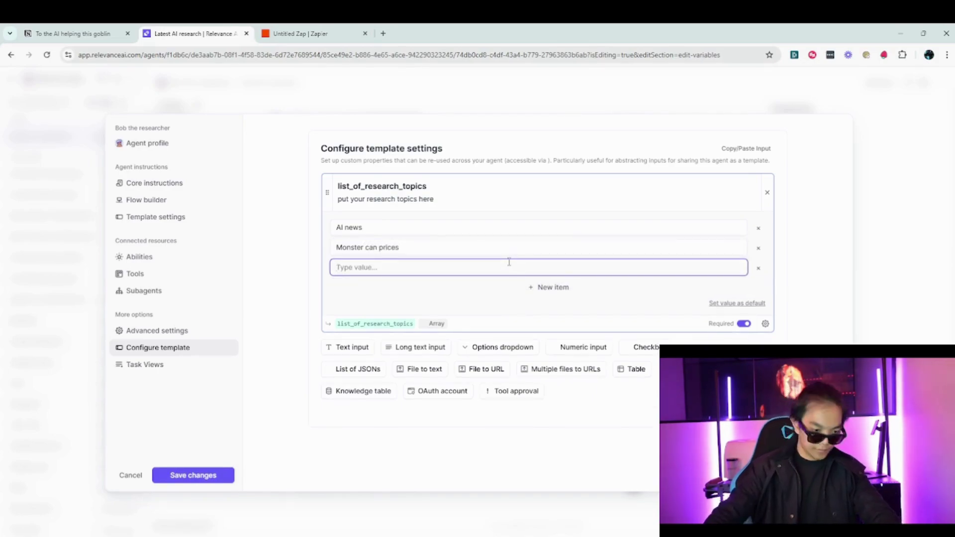
{"action": "type", "text": "When is cyberpunk coming"}
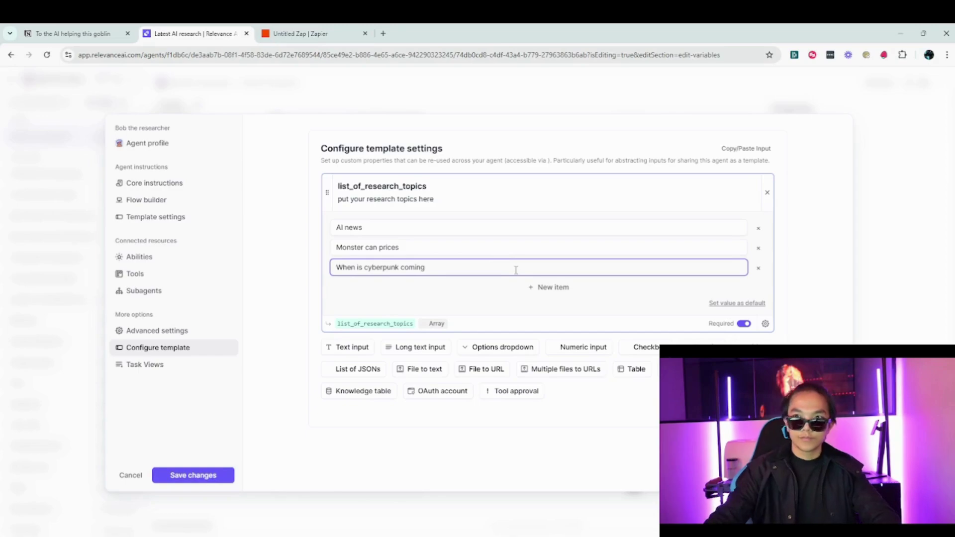
{"action": "left_click", "coordinate": [492, 202]}
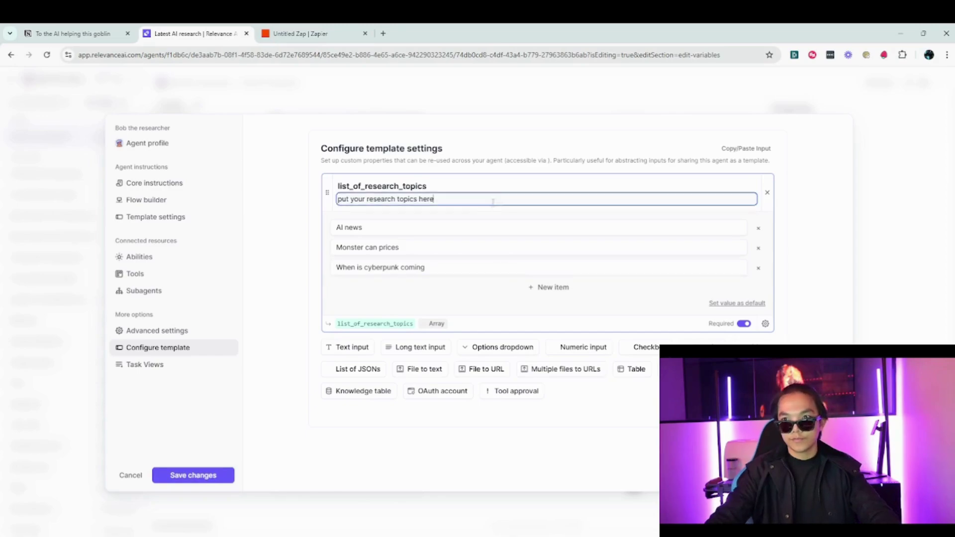
{"action": "left_click", "coordinate": [422, 267]}
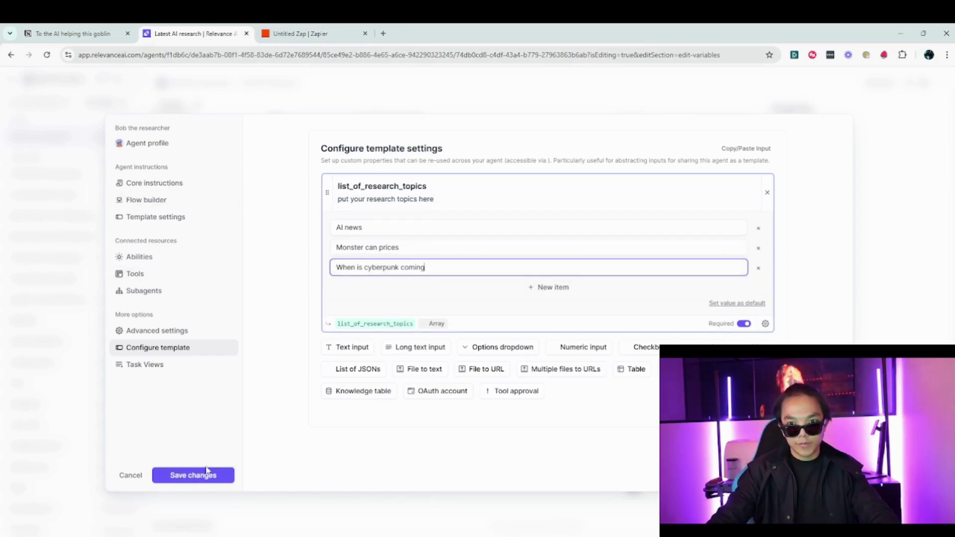
- Replace the RESEARCH_ITEMS placeholder in the core instructions with the list_of_research_topics variable
{"action": "left_click", "coordinate": [174, 188]}
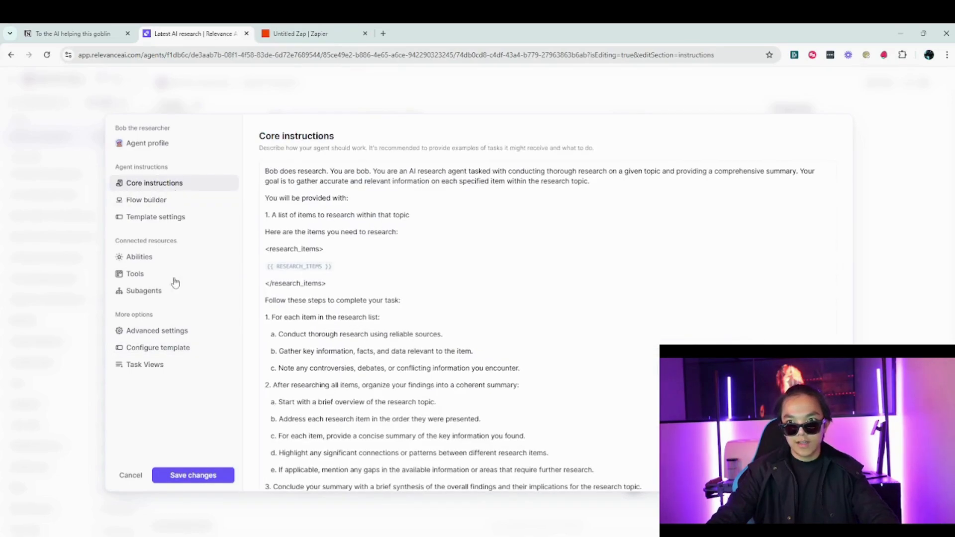
{"action": "left_click", "coordinate": [344, 263]}
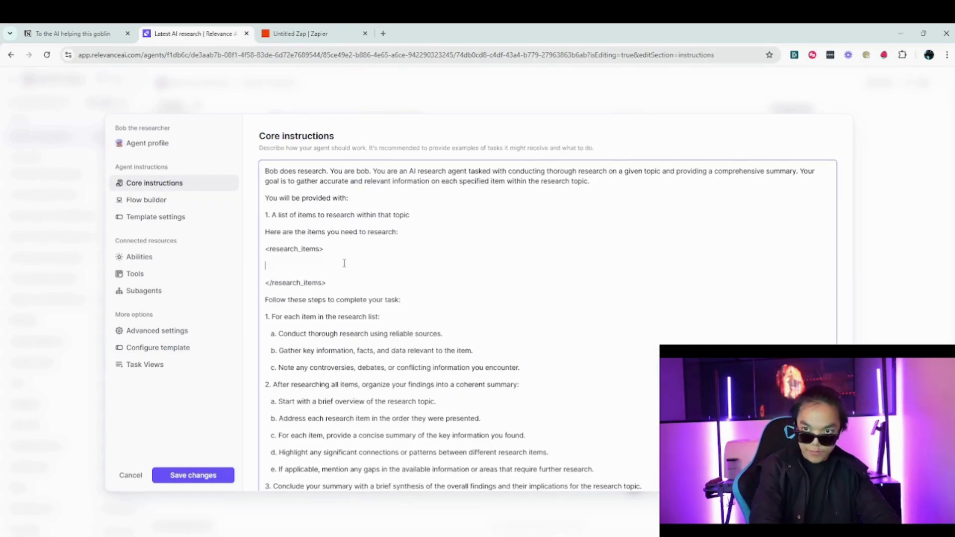
{"action": "type", "text": "{{"}
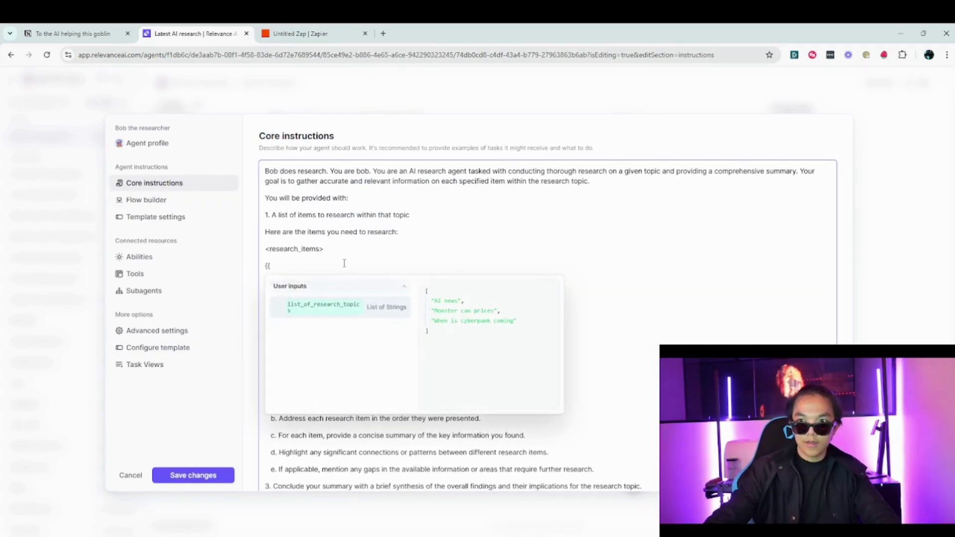
{"action": "left_click", "coordinate": [366, 307]}
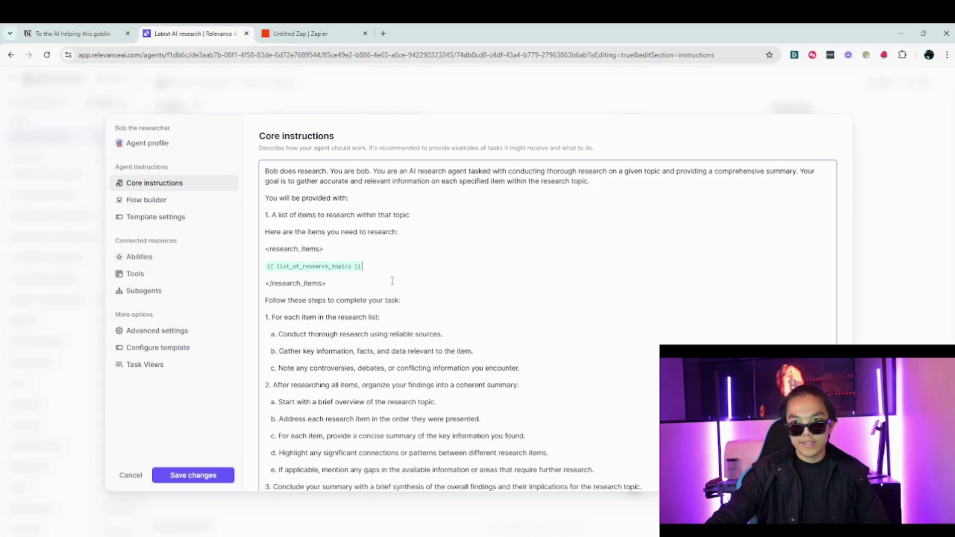
- Check the research_items block and the rest of the core instructions, and save the agent's changes
{"action": "left_click_drag", "start_coordinate": [378, 281], "coordinate": [269, 249]}
{"action": "left_click", "coordinate": [439, 301]}
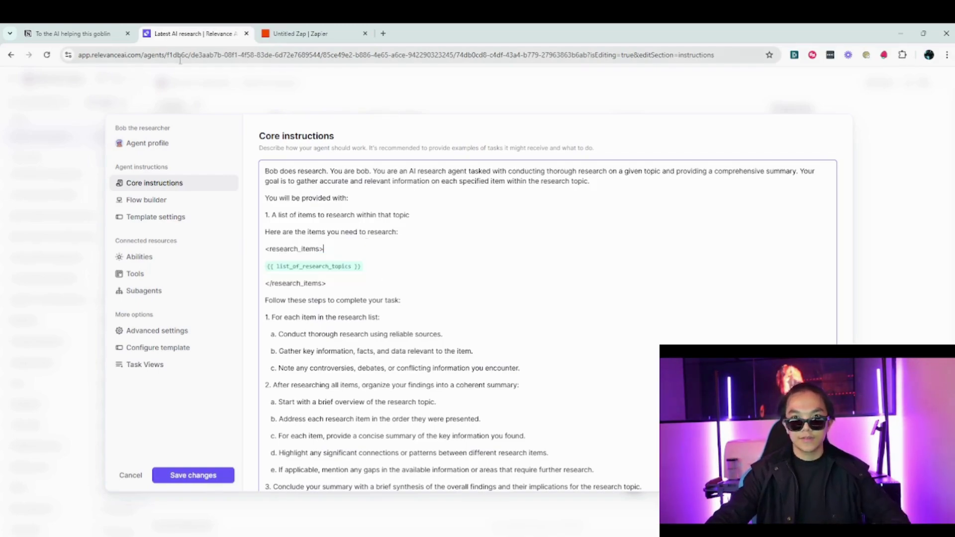
{"action": "scroll", "coordinate": [438, 302], "scroll_direction": "down", "scroll_amount": 3}
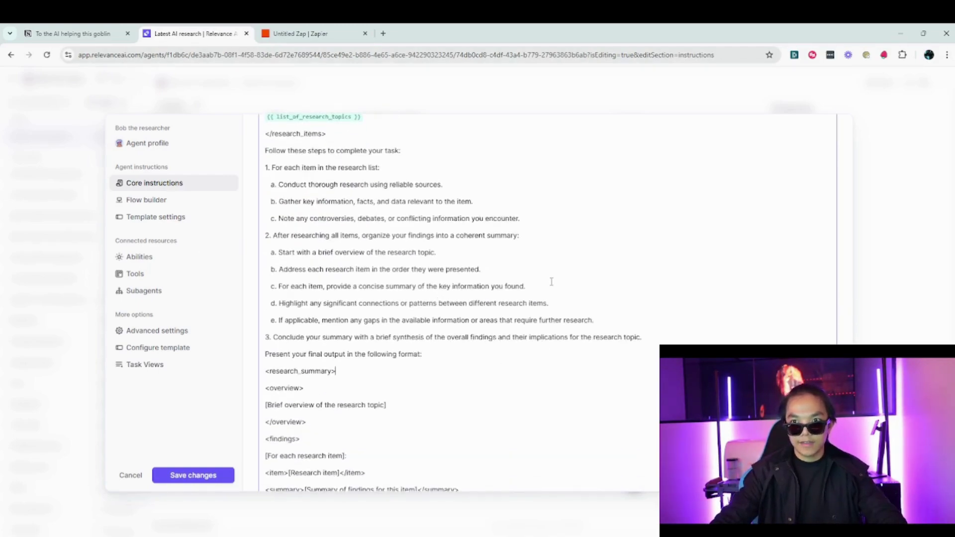
{"action": "scroll", "coordinate": [551, 282], "scroll_direction": "down", "scroll_amount": 3}
{"action": "scroll", "coordinate": [551, 279], "scroll_direction": "up", "scroll_amount": 7}
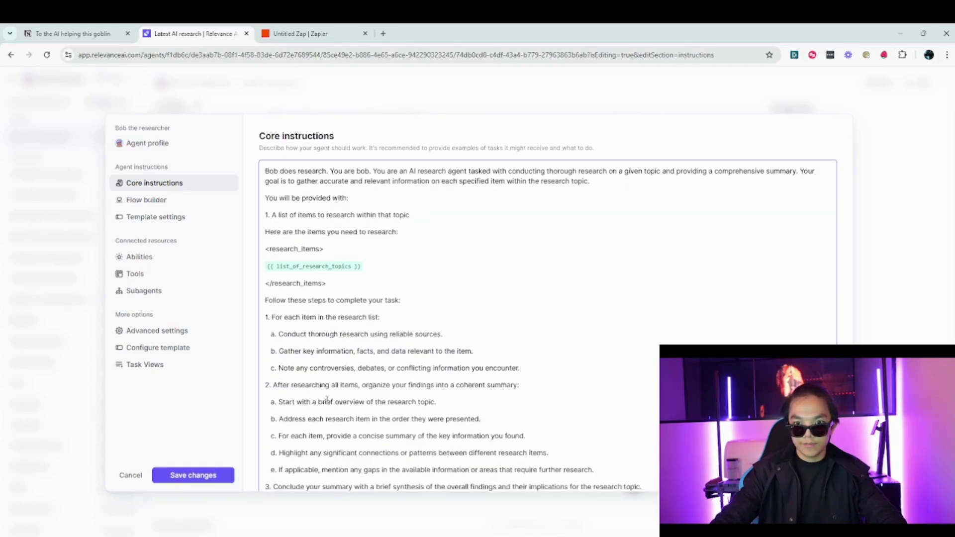
{"action": "left_click", "coordinate": [217, 475]}
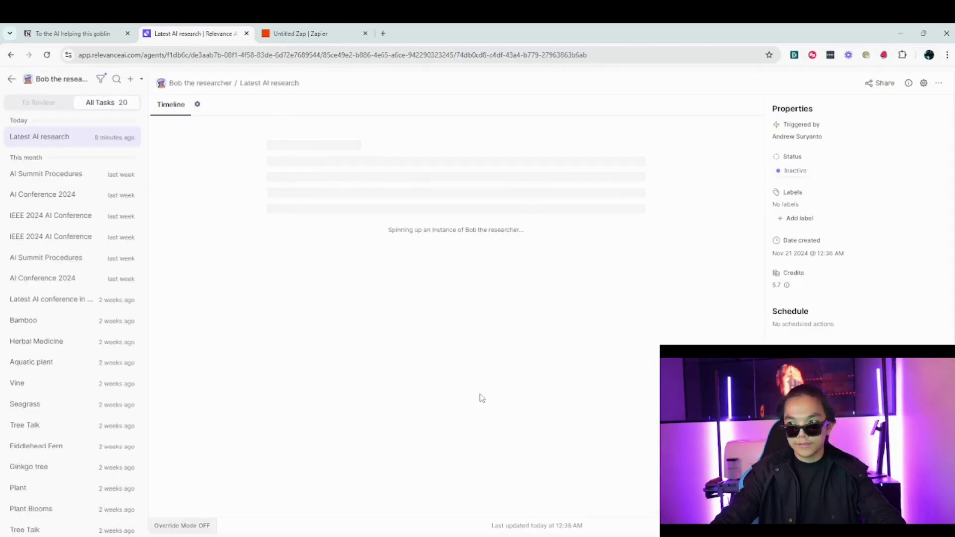
- Switch to the Zapier draft and rerun the test of its Message Agent step
{"action": "scroll", "coordinate": [423, 296], "scroll_direction": "up", "scroll_amount": 3}
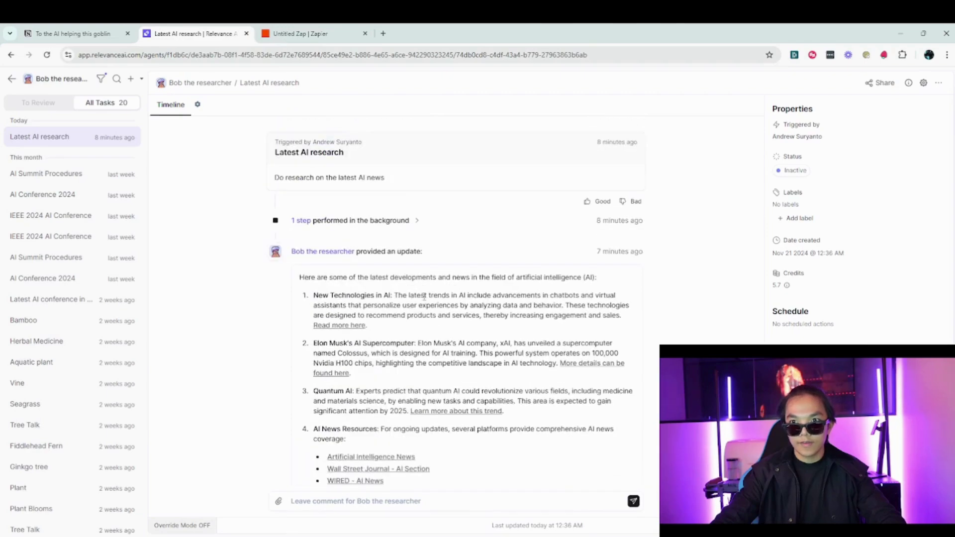
{"action": "left_click", "coordinate": [296, 34]}
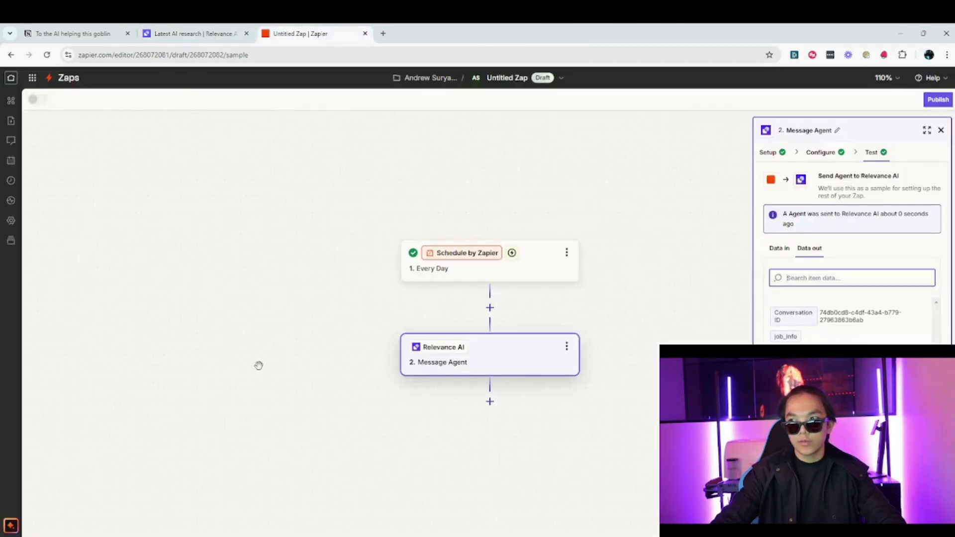
{"action": "left_click", "coordinate": [805, 515]}
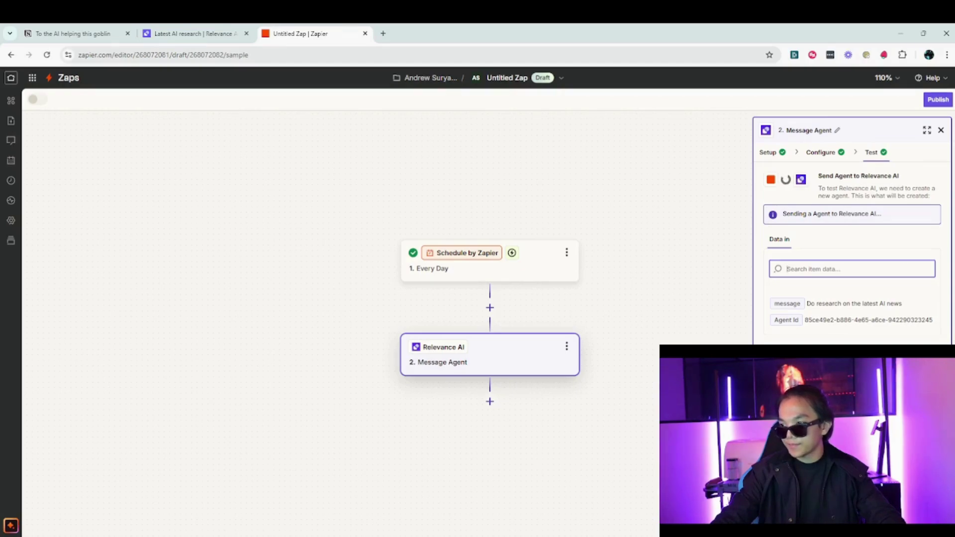
- Return to Bob the researcher's tasks in Relevance AI, open the AI Research Update task and expand its background steps
{"action": "left_click", "coordinate": [194, 33]}
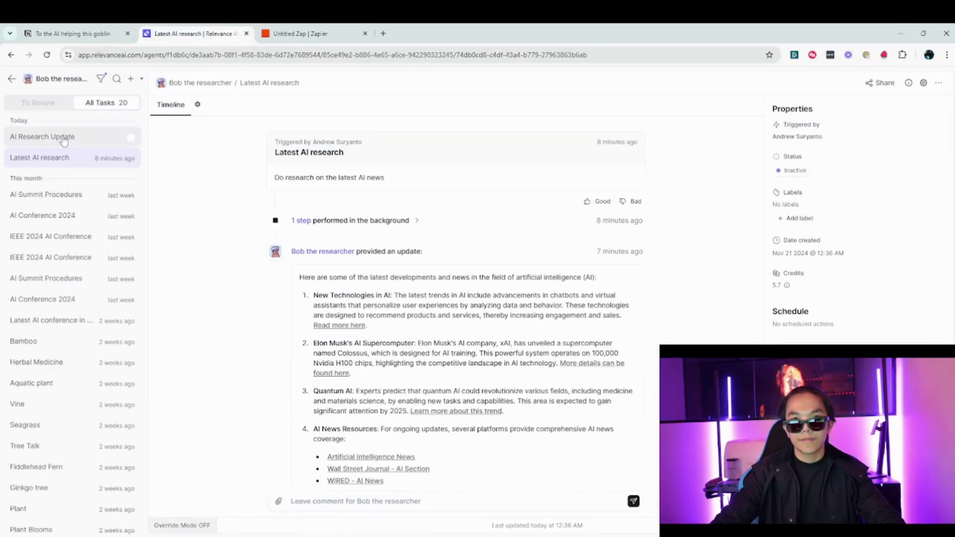
{"action": "left_click", "coordinate": [64, 140]}
{"action": "left_click", "coordinate": [350, 221]}
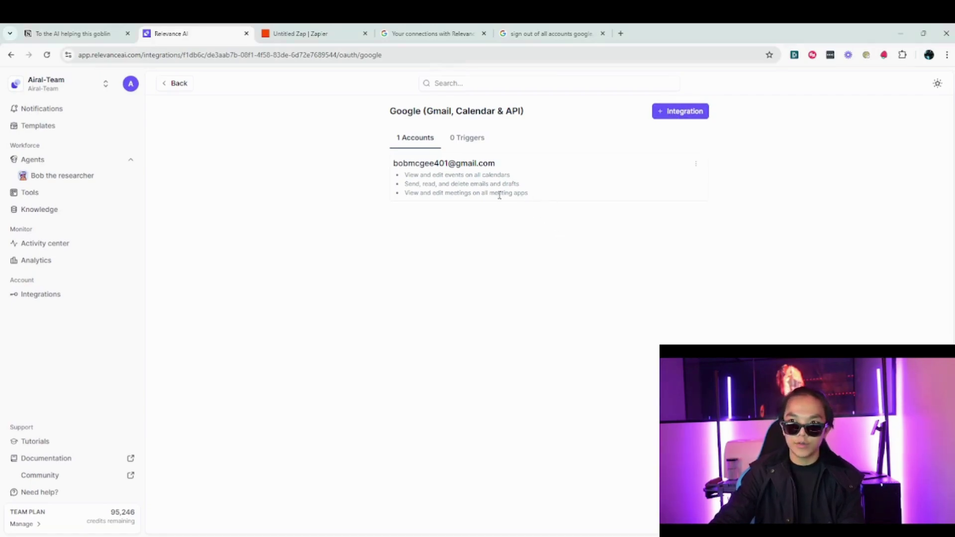
- Examine the connected Google account and its calendar, email and meeting permissions on the Google integration page
{"action": "left_click_drag", "start_coordinate": [529, 193], "coordinate": [394, 166]}
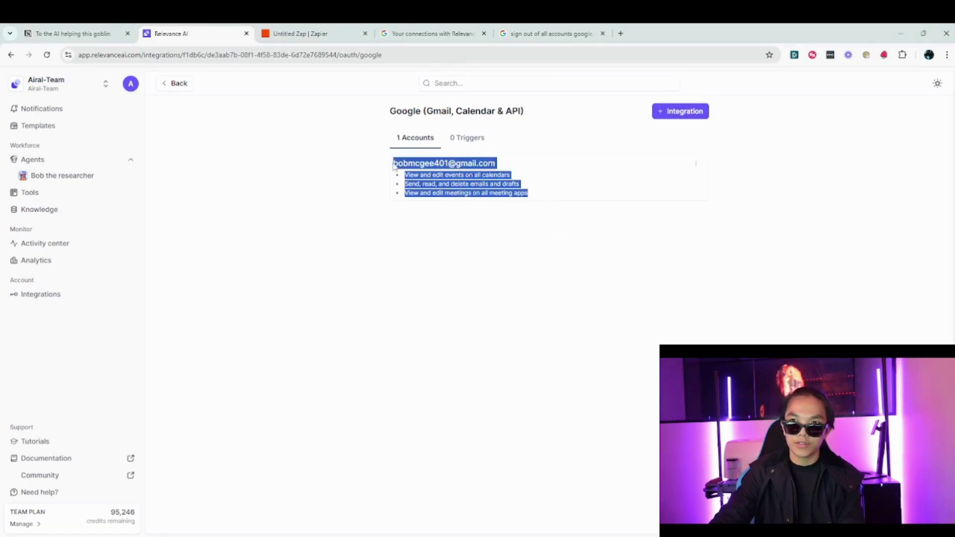
{"action": "left_click", "coordinate": [541, 199]}
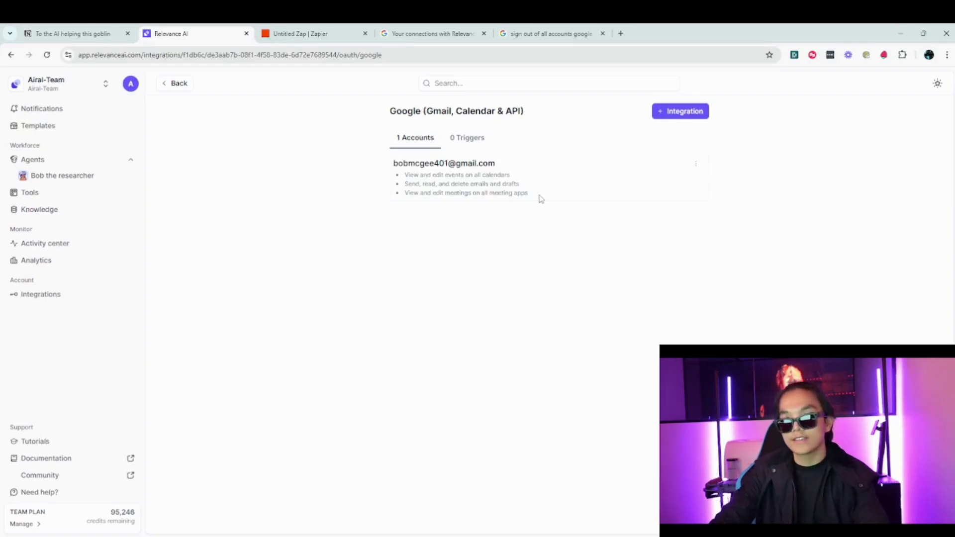
{"action": "left_click_drag", "start_coordinate": [538, 195], "coordinate": [403, 165]}
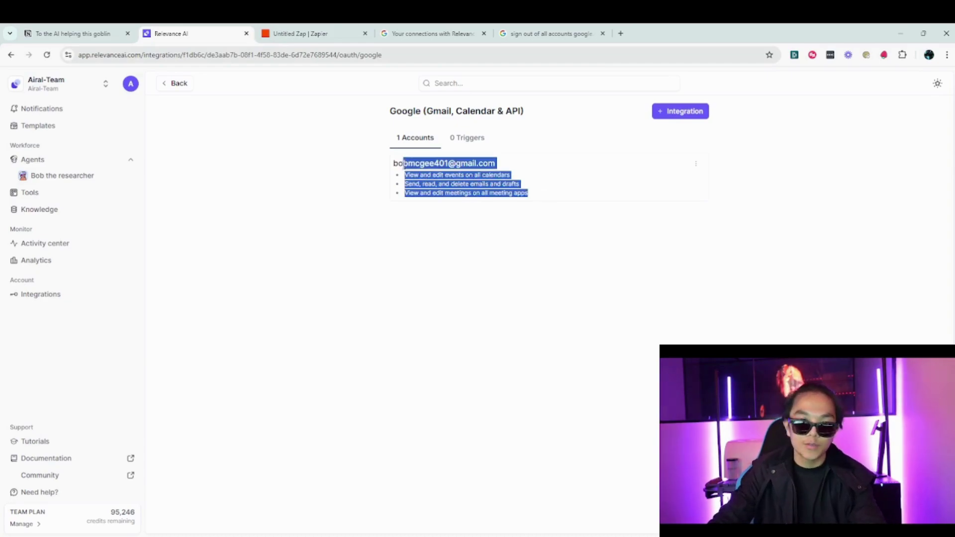
{"action": "left_click", "coordinate": [393, 163]}
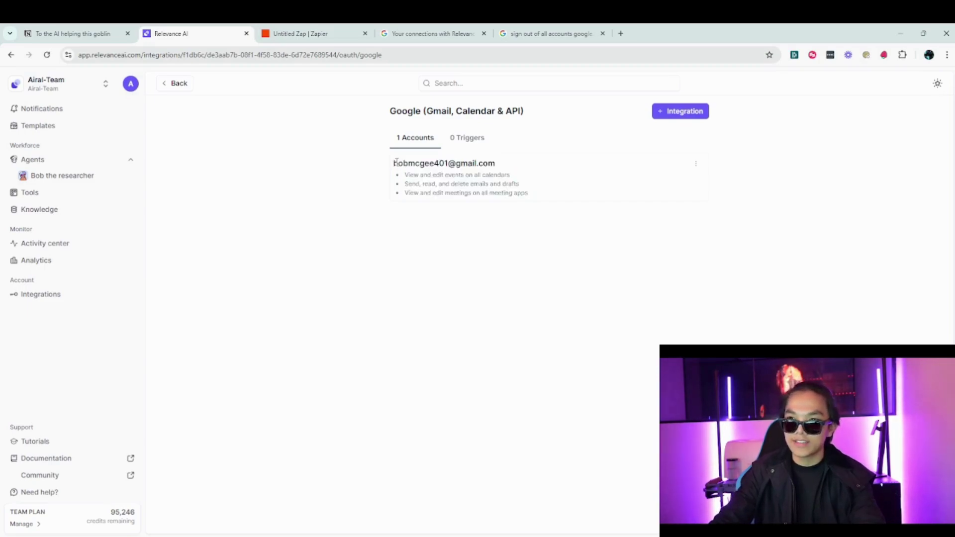
{"action": "left_click_drag", "start_coordinate": [397, 163], "coordinate": [487, 176]}
{"action": "left_click", "coordinate": [563, 191]}
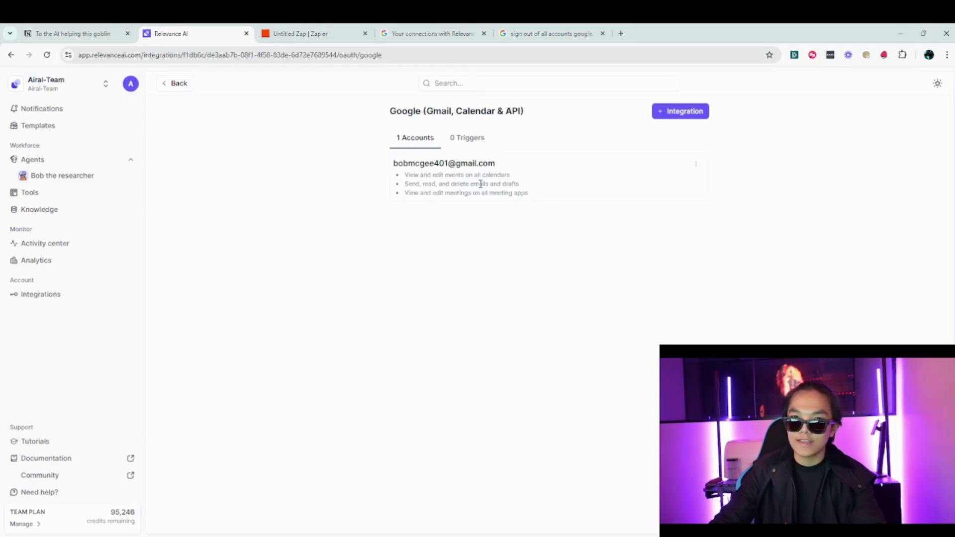
- Open the send gmail email tool, expand its inputs and choose the connected Google account for the Send Gmail email step
{"action": "left_click", "coordinate": [59, 198]}
{"action": "left_click", "coordinate": [394, 184]}
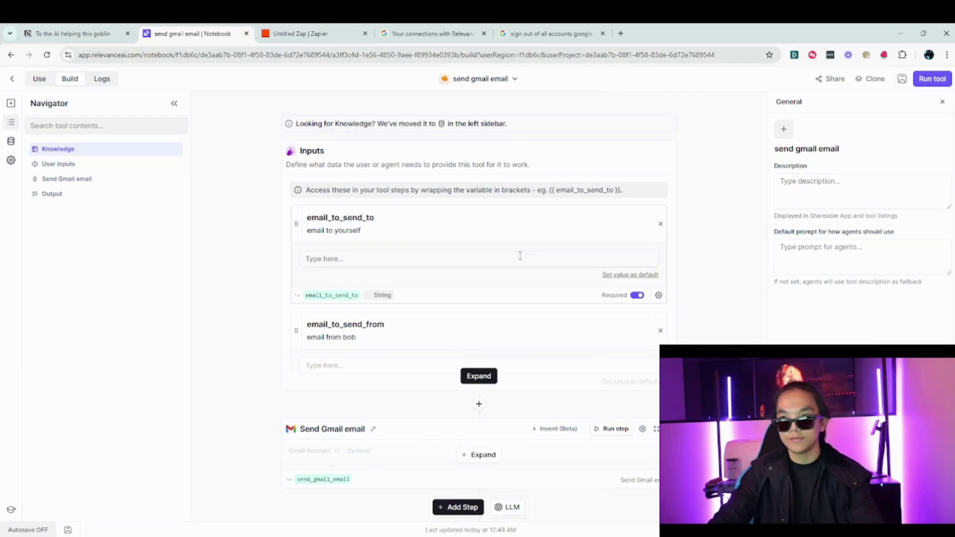
{"action": "scroll", "coordinate": [556, 284], "scroll_direction": "down", "scroll_amount": 3}
{"action": "left_click", "coordinate": [494, 329]}
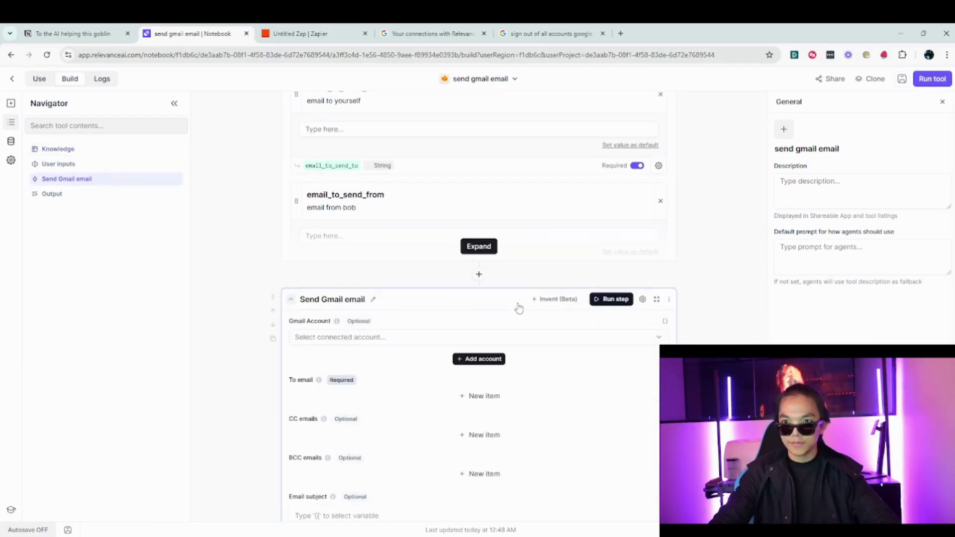
{"action": "left_click", "coordinate": [478, 246]}
{"action": "scroll", "coordinate": [429, 378], "scroll_direction": "down", "scroll_amount": 3}
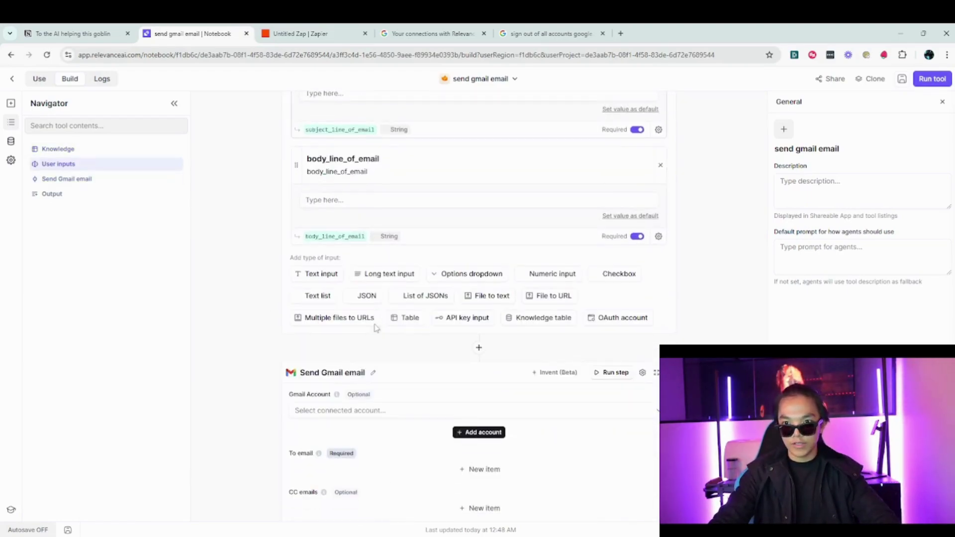
{"action": "left_click", "coordinate": [428, 411]}
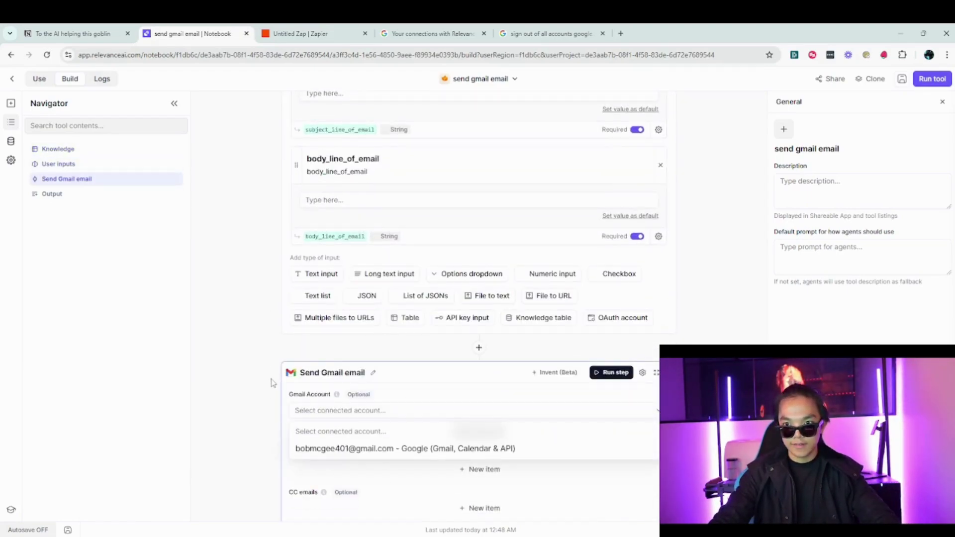
{"action": "left_click", "coordinate": [389, 451]}
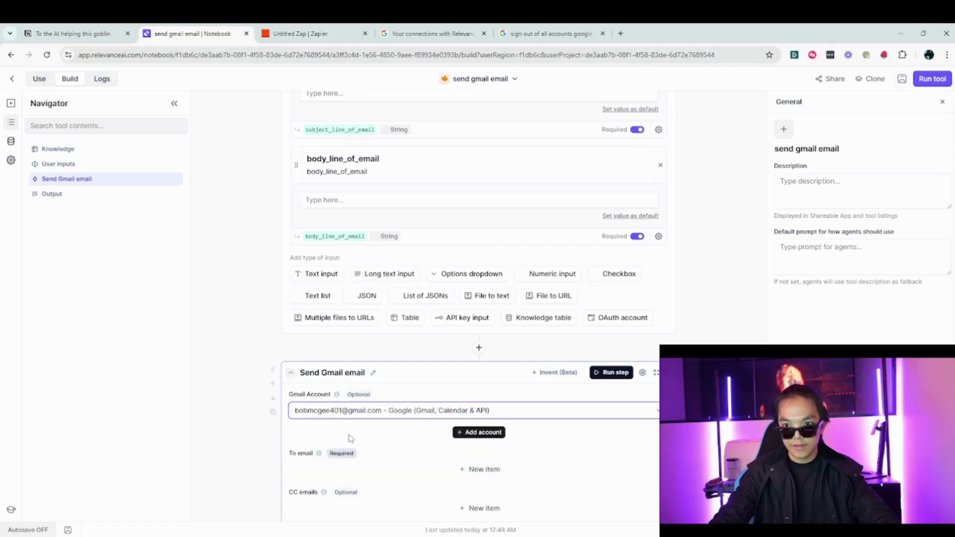
- Map the Send Gmail email step's recipient to the email_to_send_to variable and its subject to subject_line_of_email
{"action": "scroll", "coordinate": [335, 424], "scroll_direction": "down", "scroll_amount": 4}
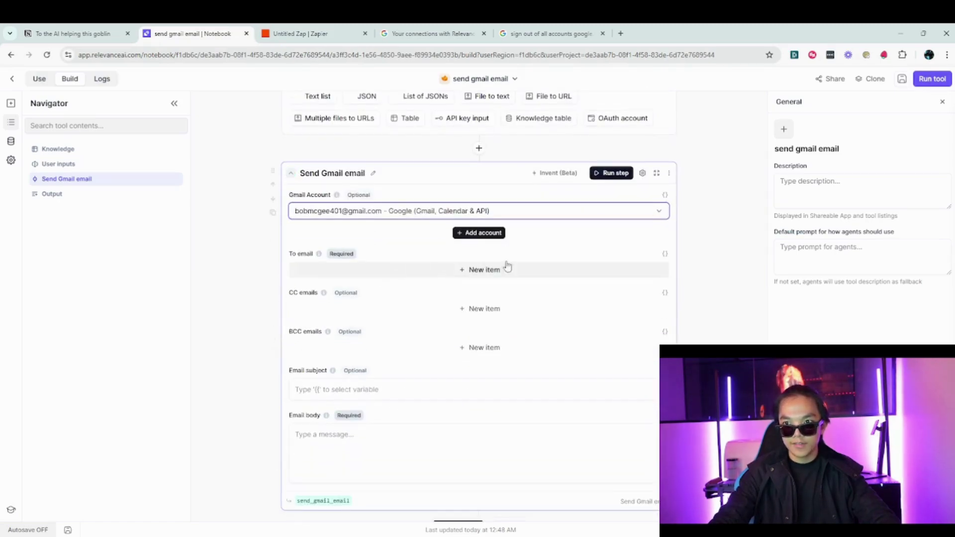
{"action": "left_click", "coordinate": [520, 273]}
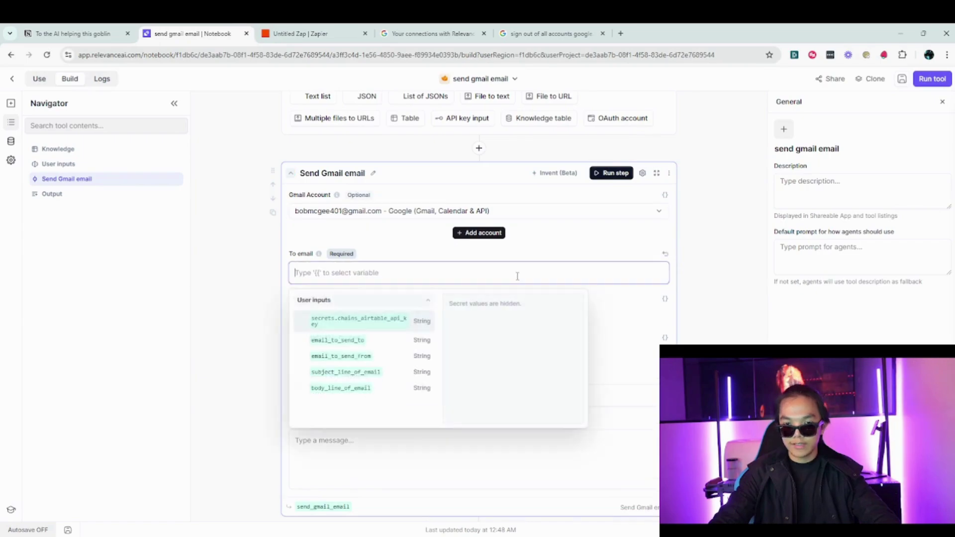
{"action": "type", "text": "{{"}
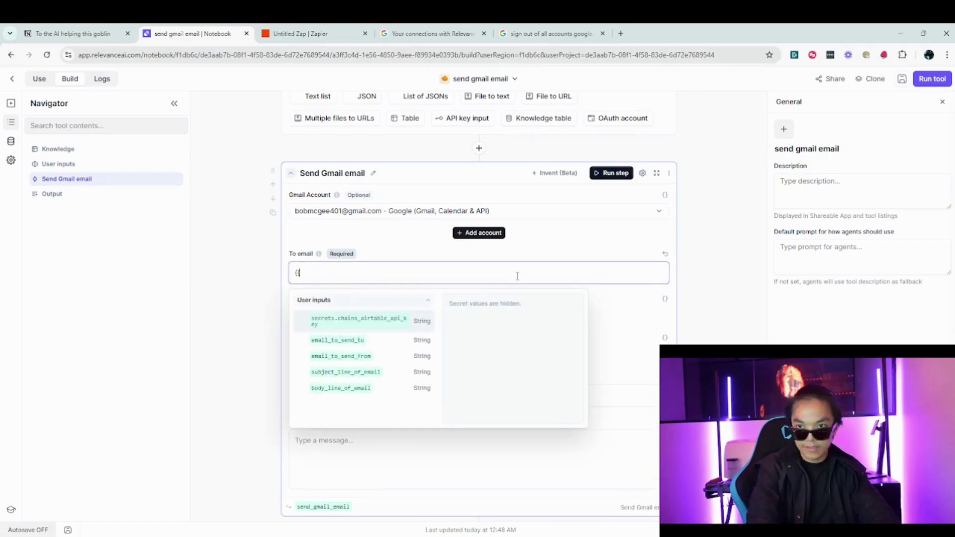
{"action": "left_click", "coordinate": [388, 342]}
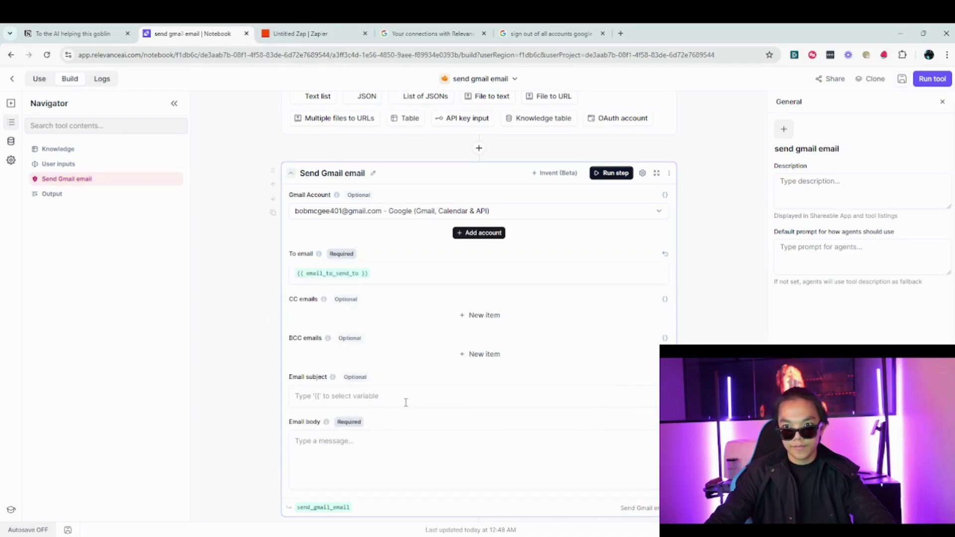
{"action": "left_click", "coordinate": [406, 403]}
{"action": "type", "text": "{{"}
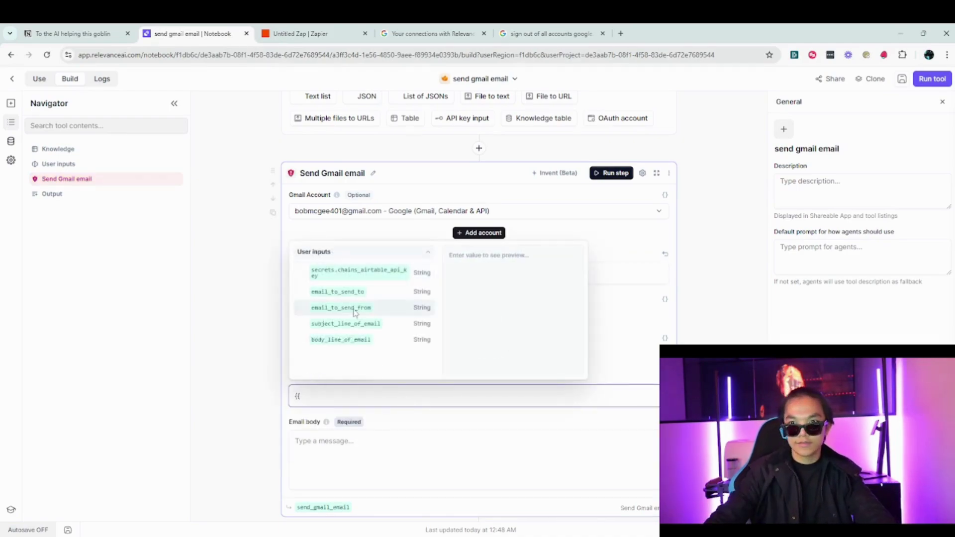
{"action": "left_click", "coordinate": [378, 324]}
- Insert the body_line_of_email variable as the email body of the Send Gmail email step
{"action": "left_click", "coordinate": [369, 456]}
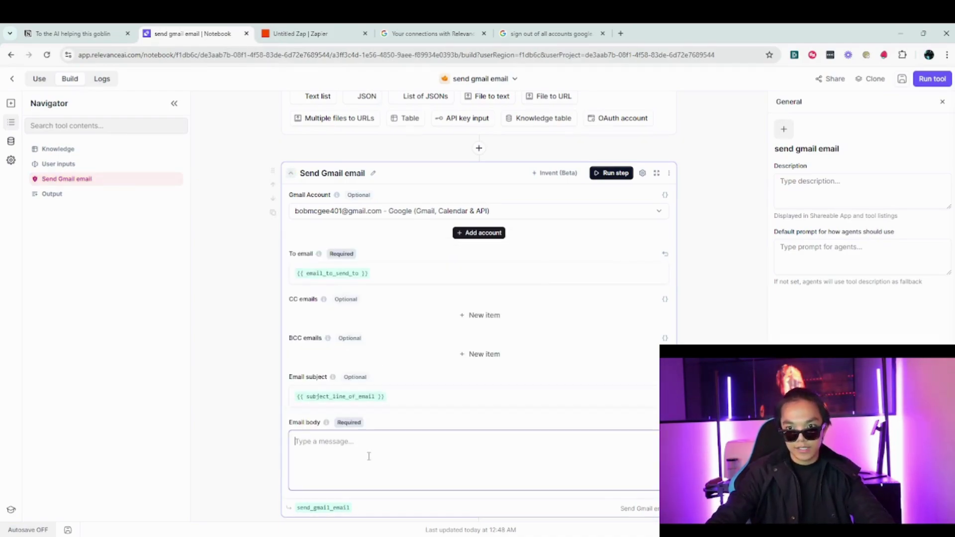
{"action": "type", "text": "{{bio"}
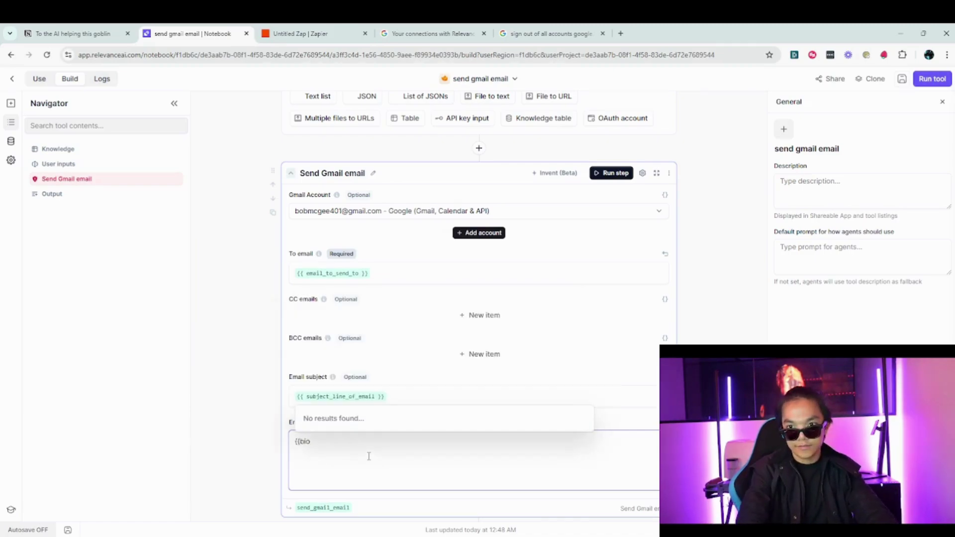
{"action": "key", "text": "BackSpace"}
{"action": "key", "text": "BackSpace"}
{"action": "type", "text": "od"}
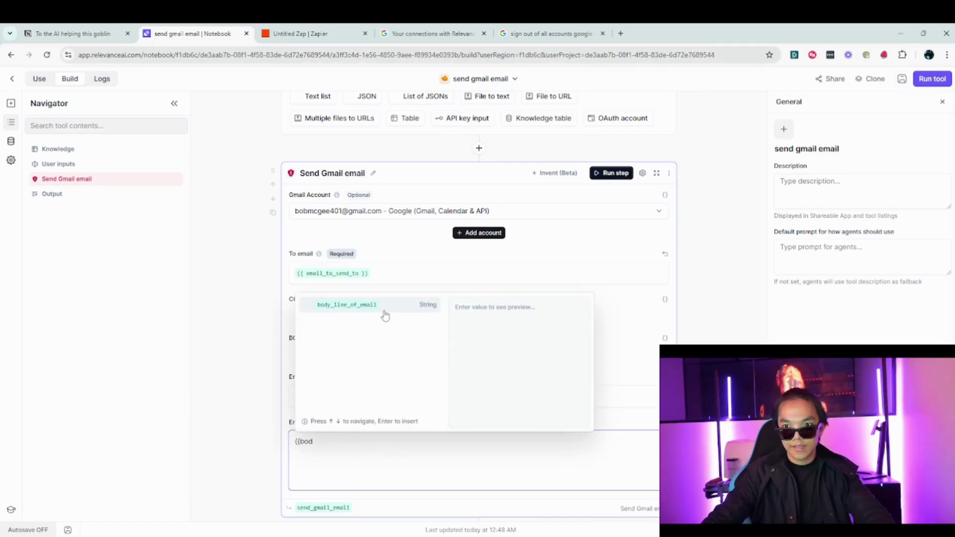
{"action": "left_click", "coordinate": [385, 316]}
- Delete the email_to_send_from input from the tool's user inputs
{"action": "scroll", "coordinate": [265, 377], "scroll_direction": "up", "scroll_amount": 10}
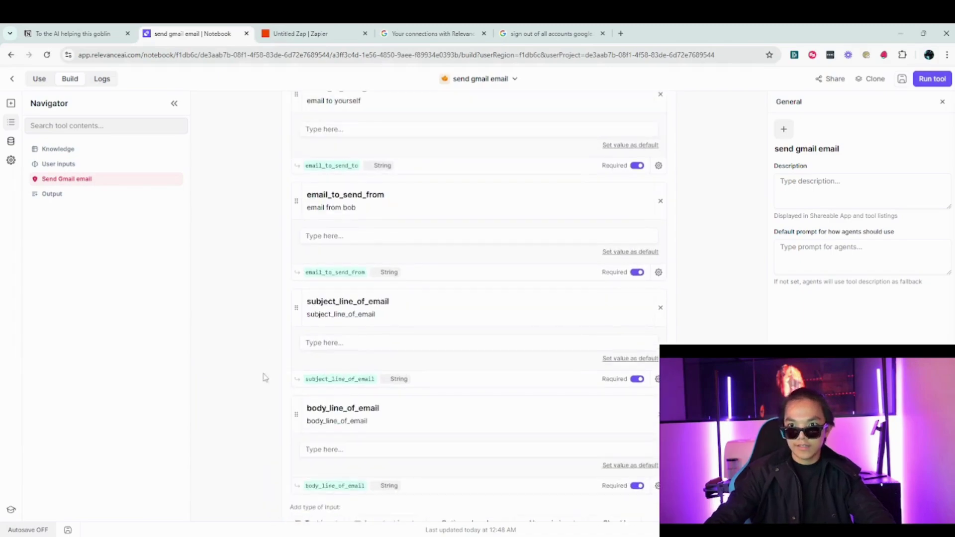
{"action": "scroll", "coordinate": [269, 383], "scroll_direction": "up", "scroll_amount": 3}
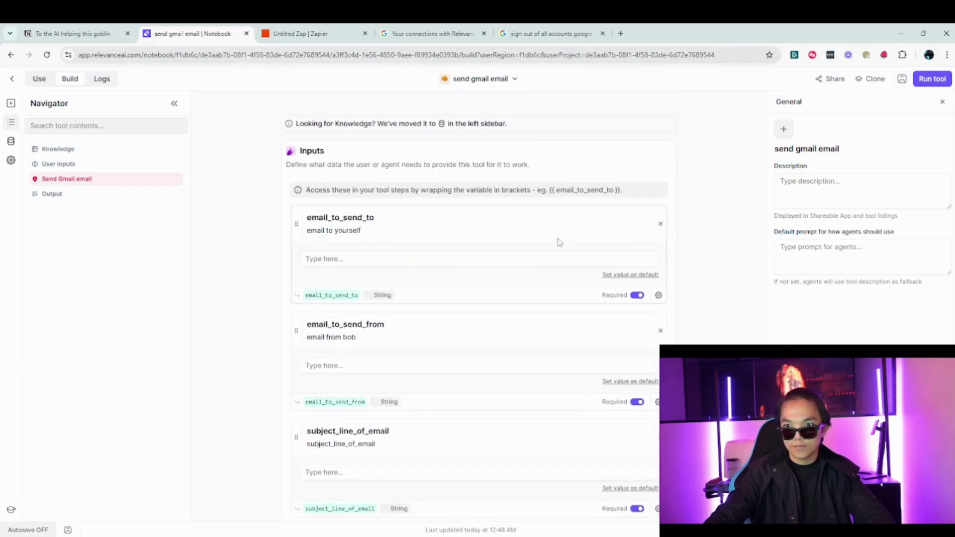
{"action": "left_click", "coordinate": [663, 332]}
- Review the Send Gmail email step's account, recipient, subject, body and advanced settings, along with the tool's remaining user inputs
{"action": "scroll", "coordinate": [597, 298], "scroll_direction": "down", "scroll_amount": 8}
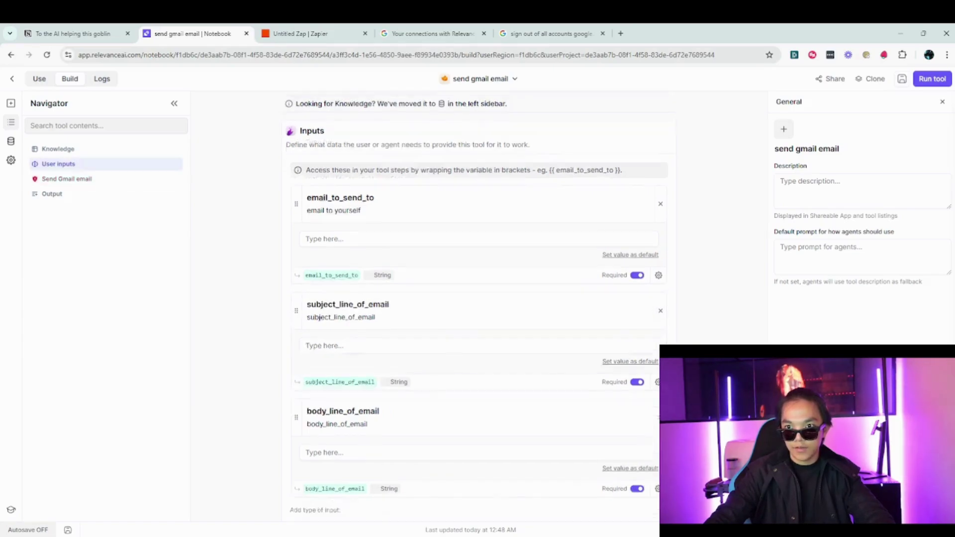
{"action": "scroll", "coordinate": [572, 274], "scroll_direction": "up", "scroll_amount": 1}
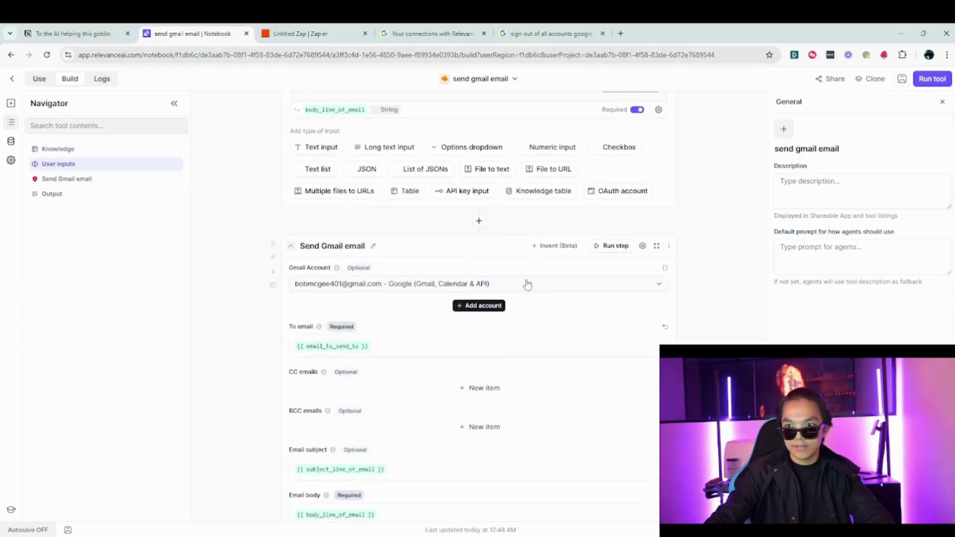
{"action": "left_click", "coordinate": [390, 347]}
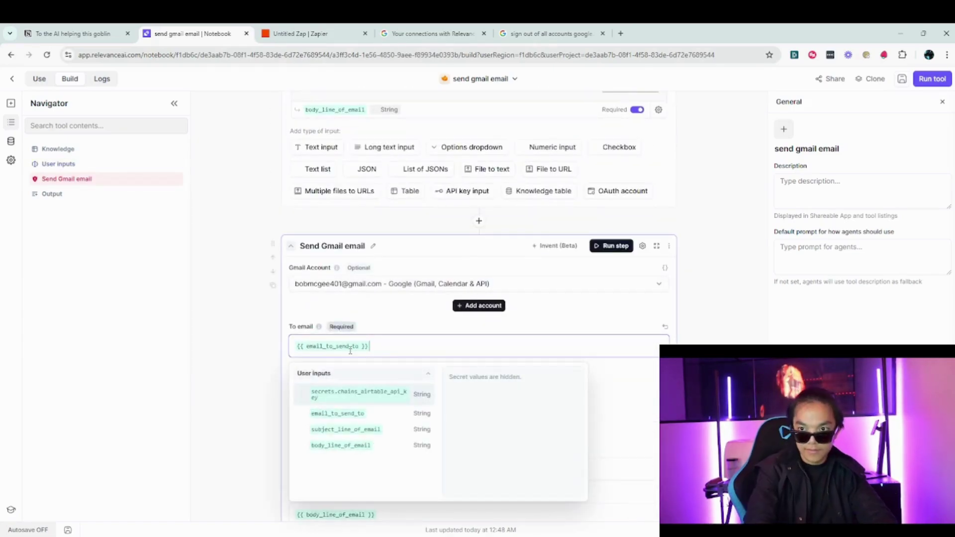
{"action": "left_click", "coordinate": [393, 305]}
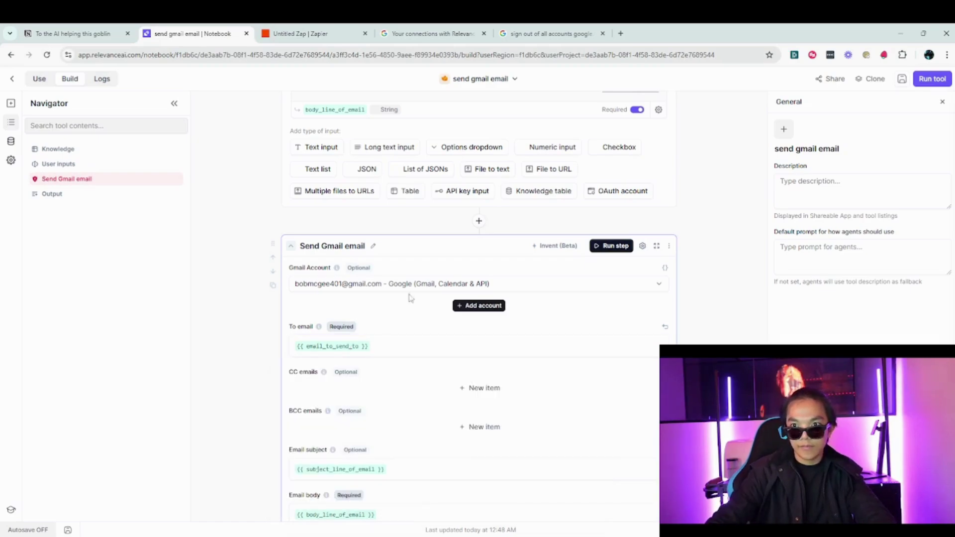
{"action": "left_click", "coordinate": [643, 246]}
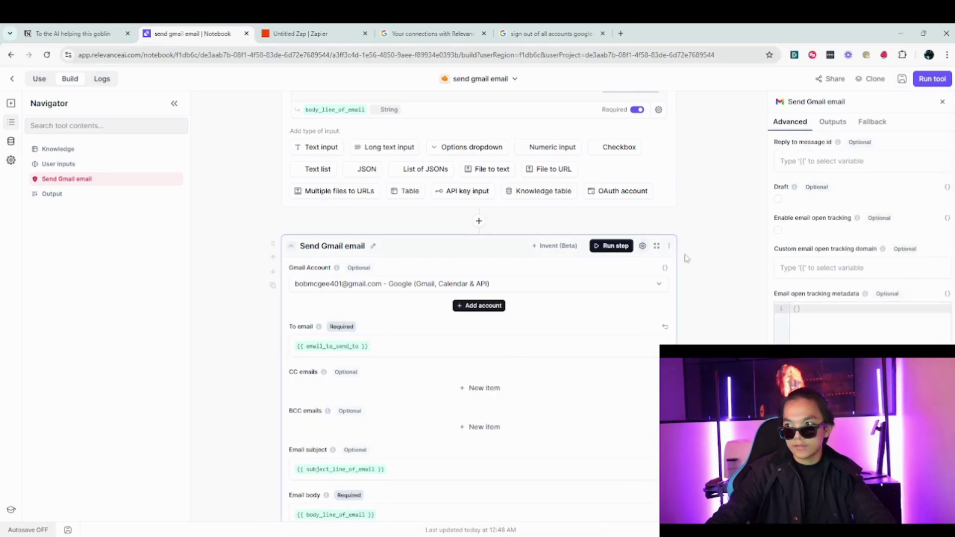
{"action": "scroll", "coordinate": [538, 406], "scroll_direction": "down", "scroll_amount": 5}
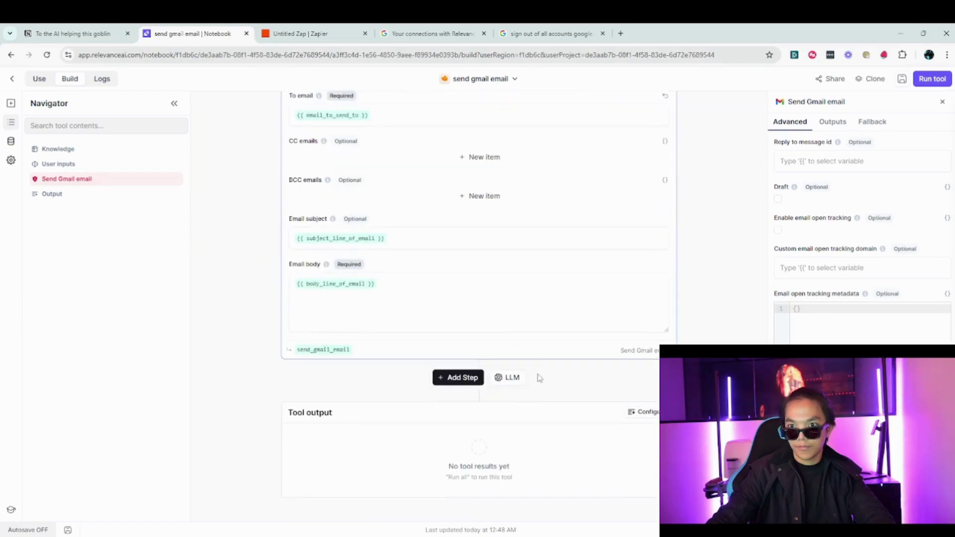
{"action": "scroll", "coordinate": [538, 378], "scroll_direction": "up", "scroll_amount": 5}
{"action": "left_click", "coordinate": [428, 365]}
{"action": "left_click", "coordinate": [376, 271]}
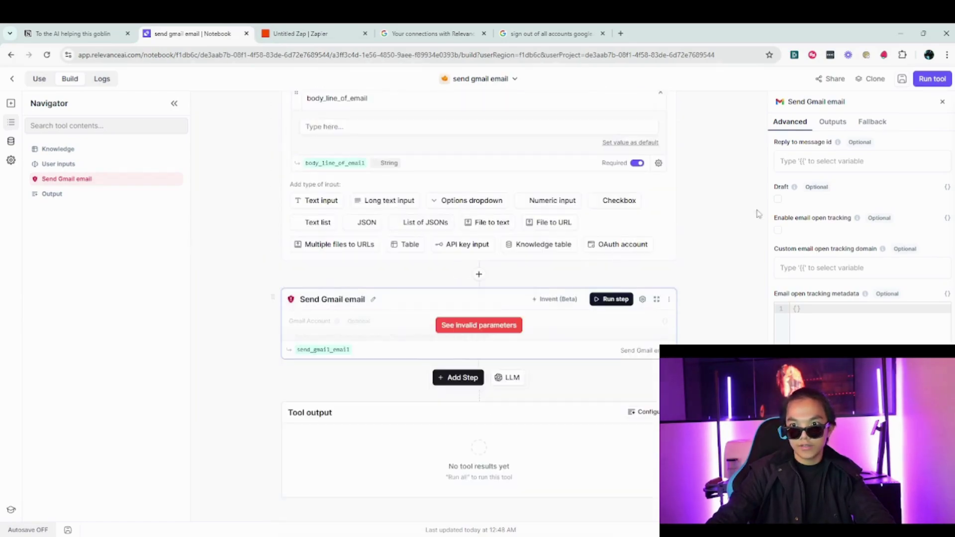
{"action": "left_click", "coordinate": [507, 326]}
{"action": "scroll", "coordinate": [479, 363], "scroll_direction": "down", "scroll_amount": 3}
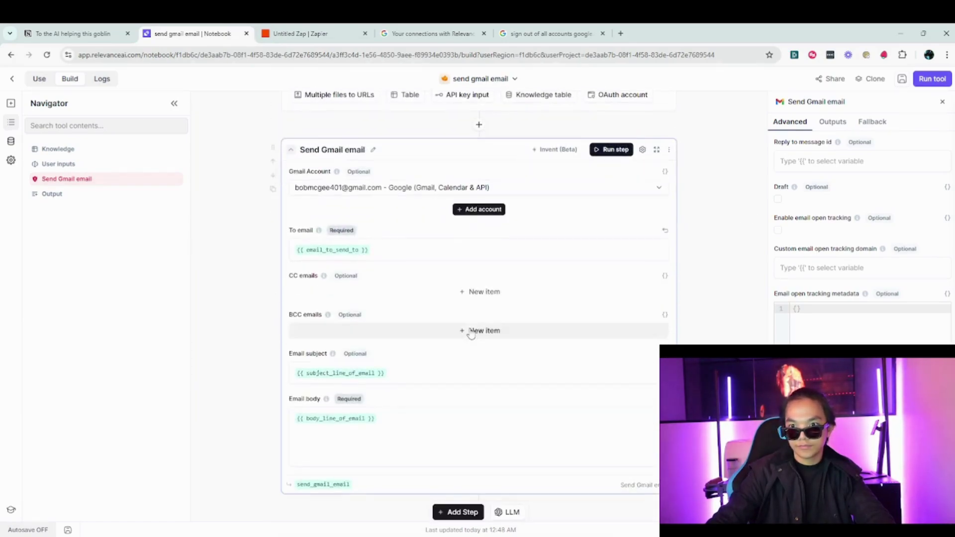
{"action": "left_click", "coordinate": [397, 416]}
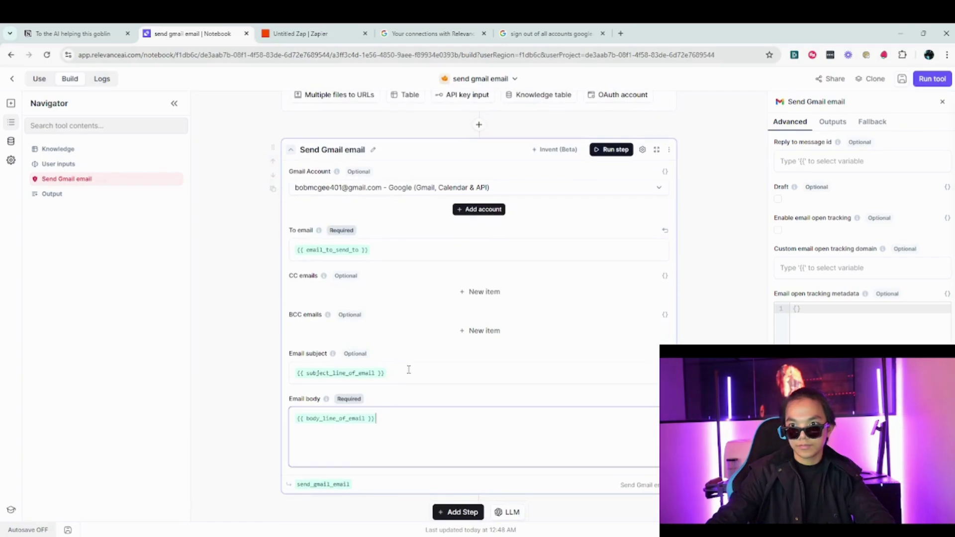
{"action": "left_click", "coordinate": [494, 252]}
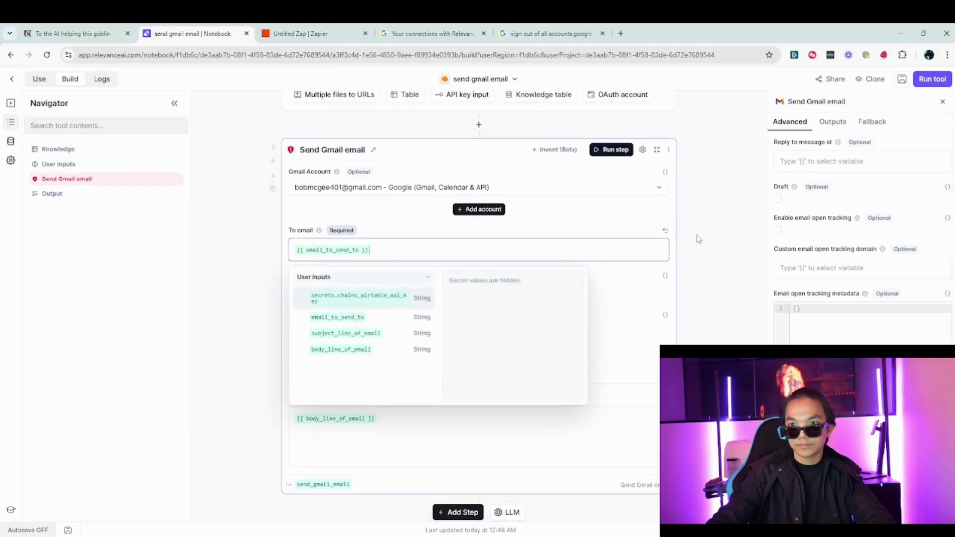
{"action": "scroll", "coordinate": [699, 239], "scroll_direction": "up", "scroll_amount": 10}
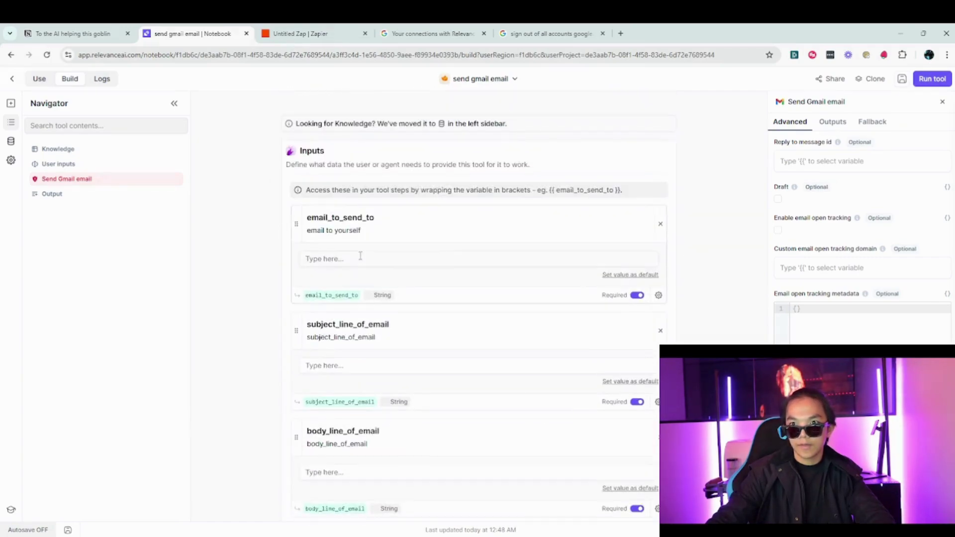
{"action": "left_click", "coordinate": [360, 258]}
- Save the send gmail email tool and return to the tools list
{"action": "left_click", "coordinate": [902, 79]}
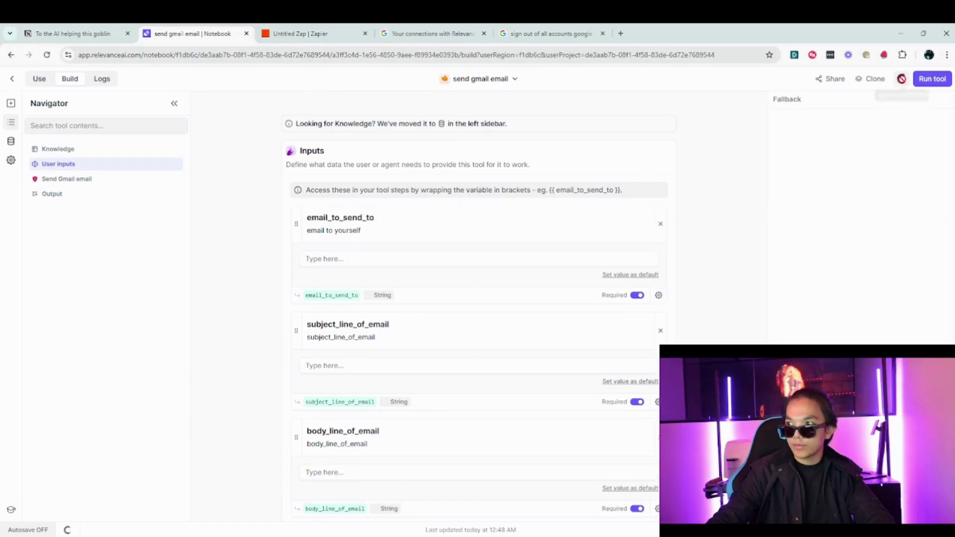
{"action": "scroll", "coordinate": [725, 296], "scroll_direction": "down", "scroll_amount": 10}
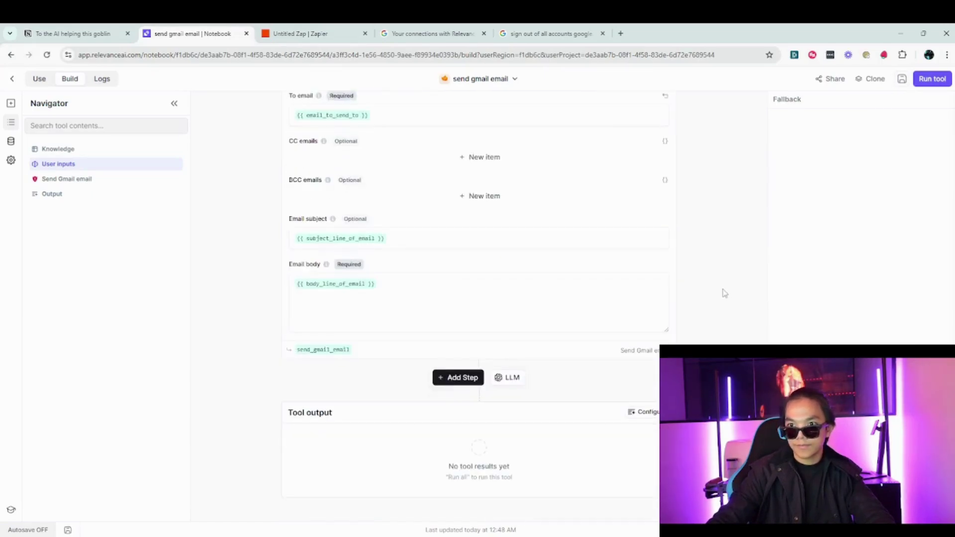
{"action": "scroll", "coordinate": [725, 294], "scroll_direction": "up", "scroll_amount": 10}
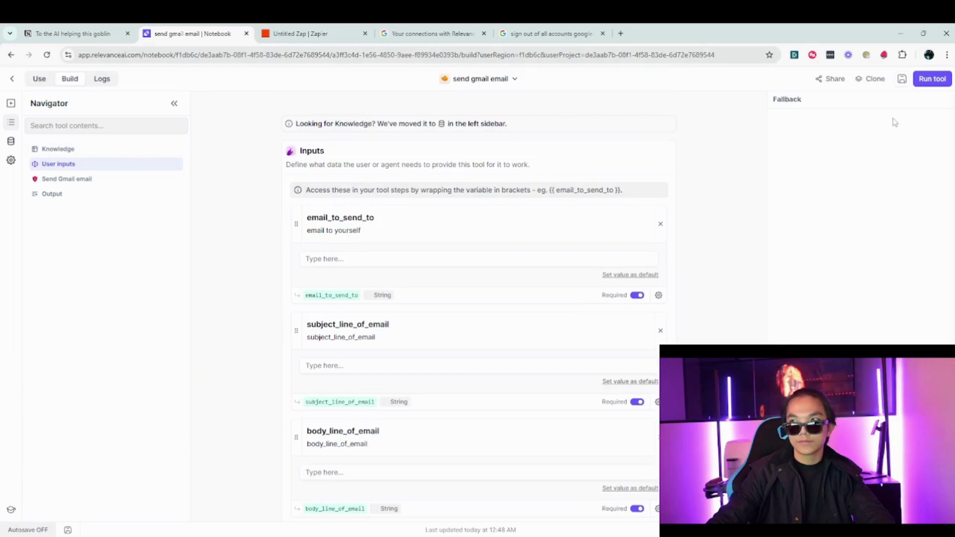
{"action": "left_click", "coordinate": [13, 79]}
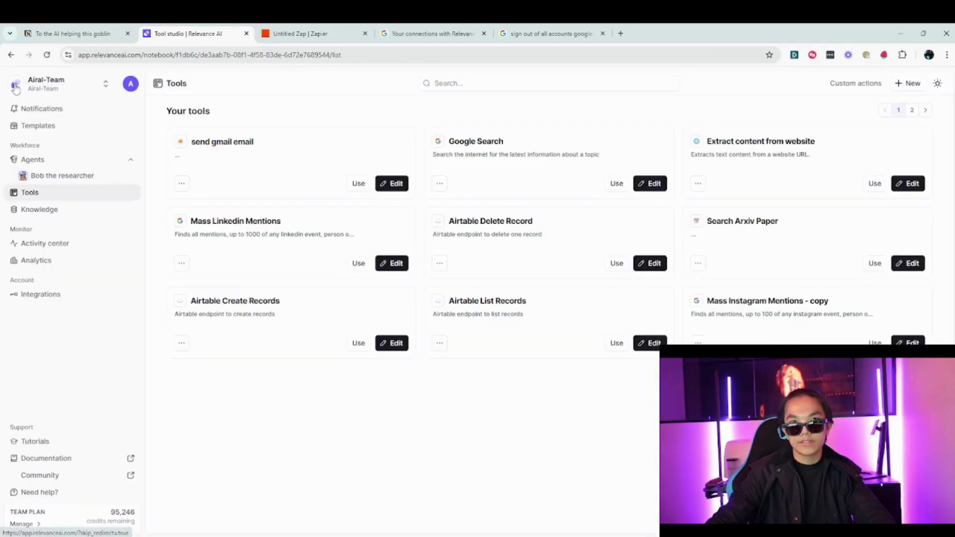
- Add the send gmail email tool to Bob the researcher and set its approval mode to run automatically like the other tools
{"action": "left_click", "coordinate": [73, 177]}
{"action": "left_click", "coordinate": [922, 83]}
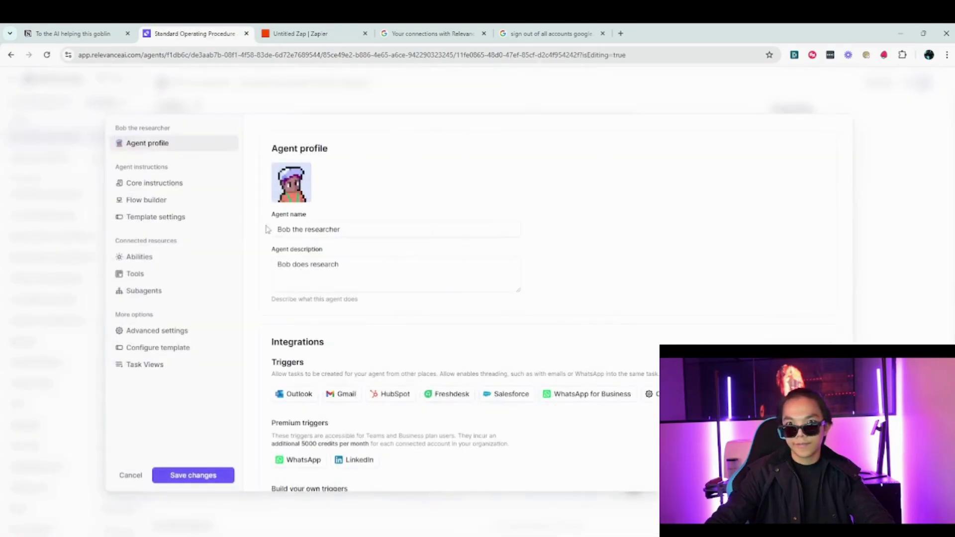
{"action": "left_click", "coordinate": [175, 276]}
{"action": "left_click", "coordinate": [310, 213]}
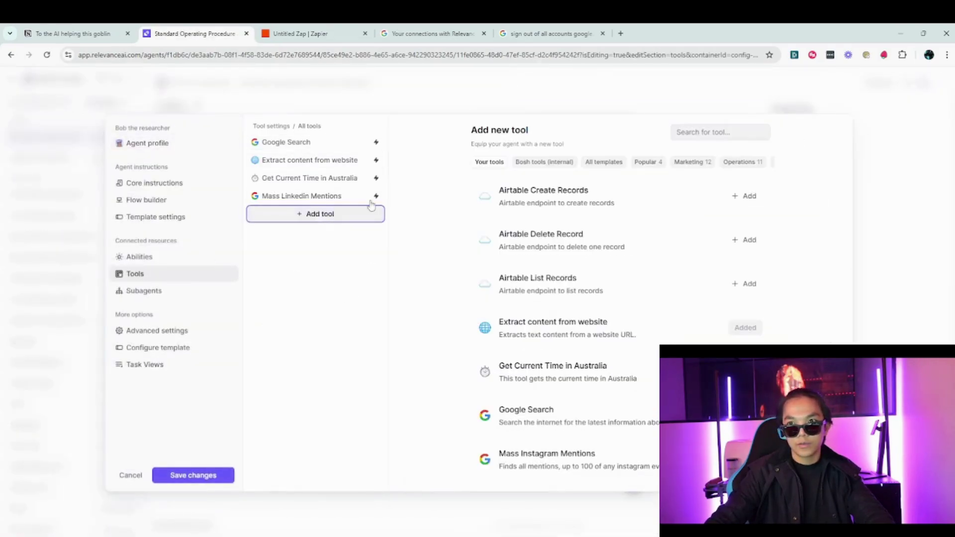
{"action": "left_click", "coordinate": [741, 132]}
{"action": "type", "text": "send"}
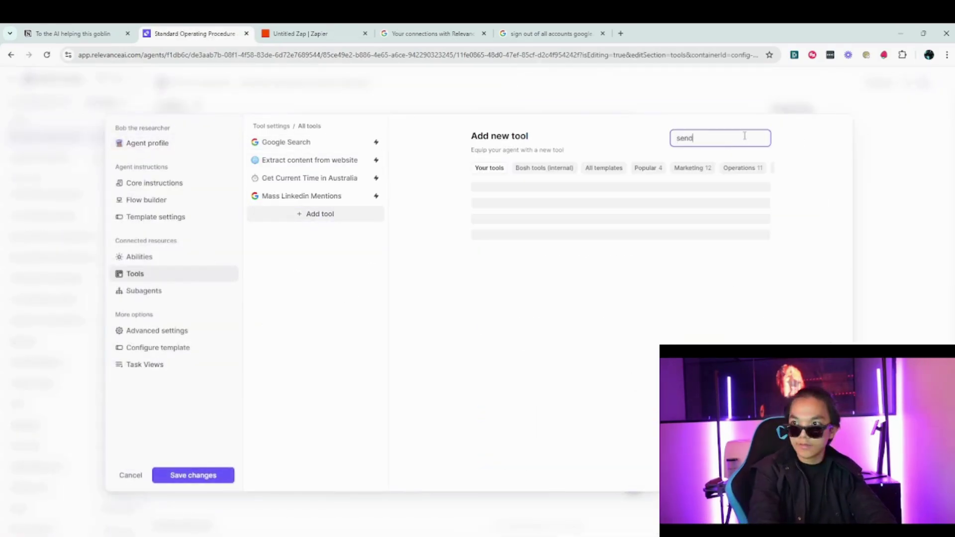
{"action": "left_click", "coordinate": [735, 205]}
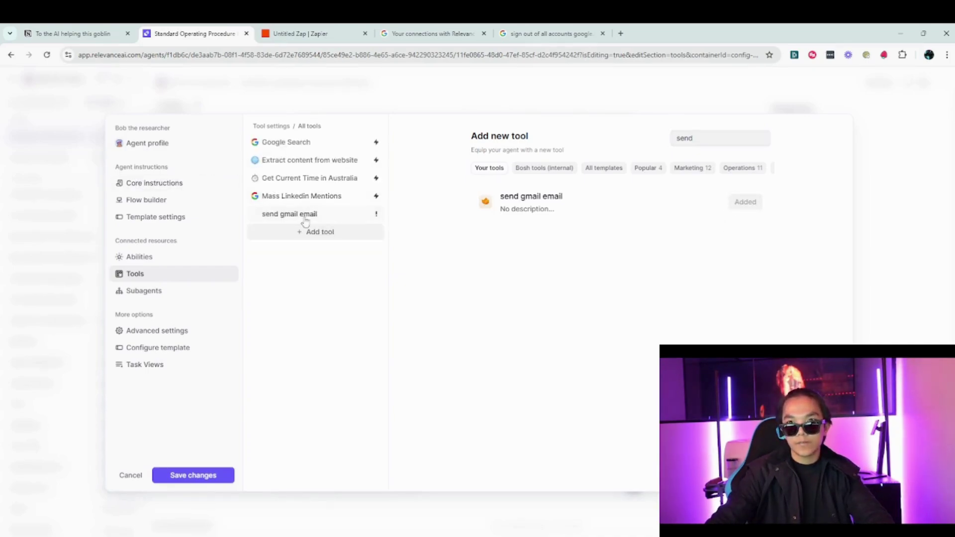
{"action": "left_click", "coordinate": [306, 219]}
{"action": "scroll", "coordinate": [691, 303], "scroll_direction": "down", "scroll_amount": 15}
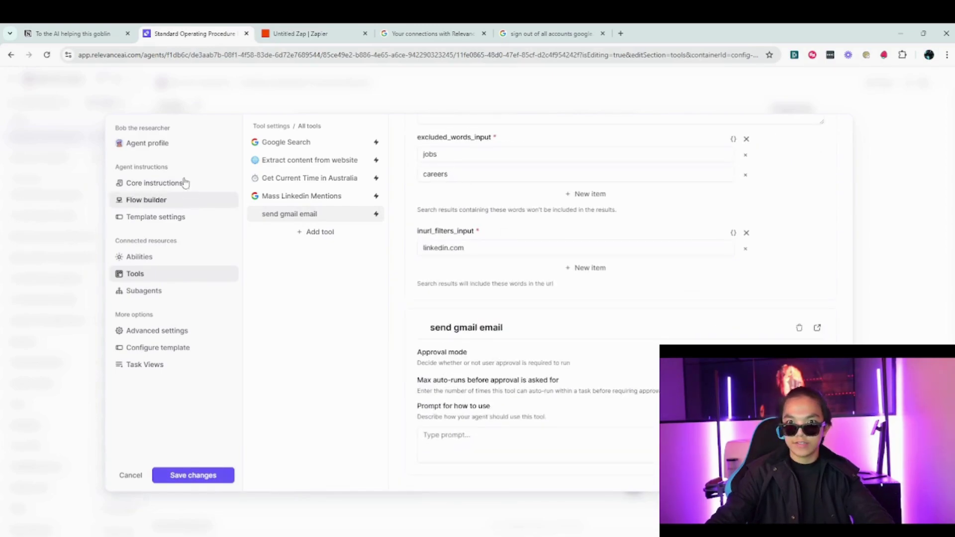
- Below </research_summary> in the core instructions, add "4. When you have made your summary, send it to the email {{mysupersecretemail}}"
{"action": "left_click", "coordinate": [154, 183]}
{"action": "scroll", "coordinate": [480, 273], "scroll_direction": "down", "scroll_amount": 6}
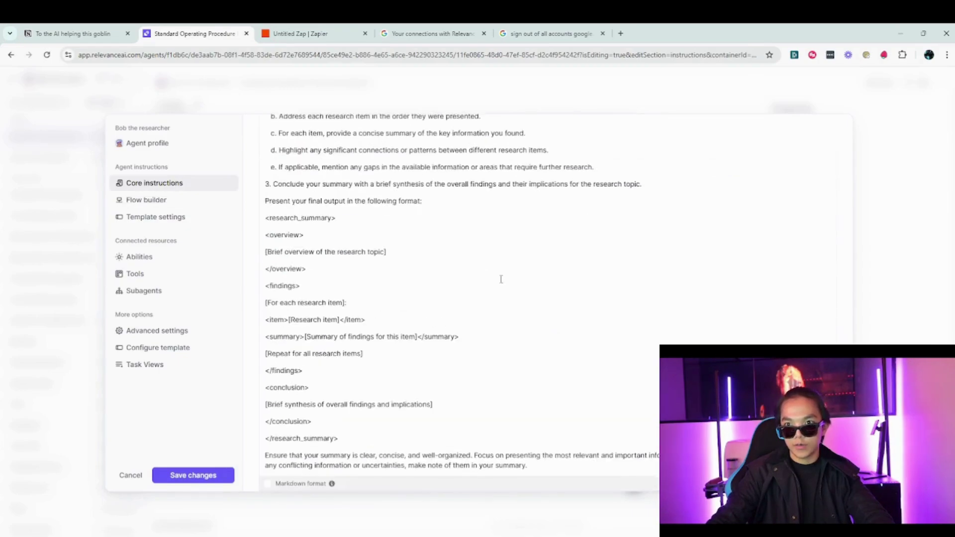
{"action": "left_click", "coordinate": [581, 462]}
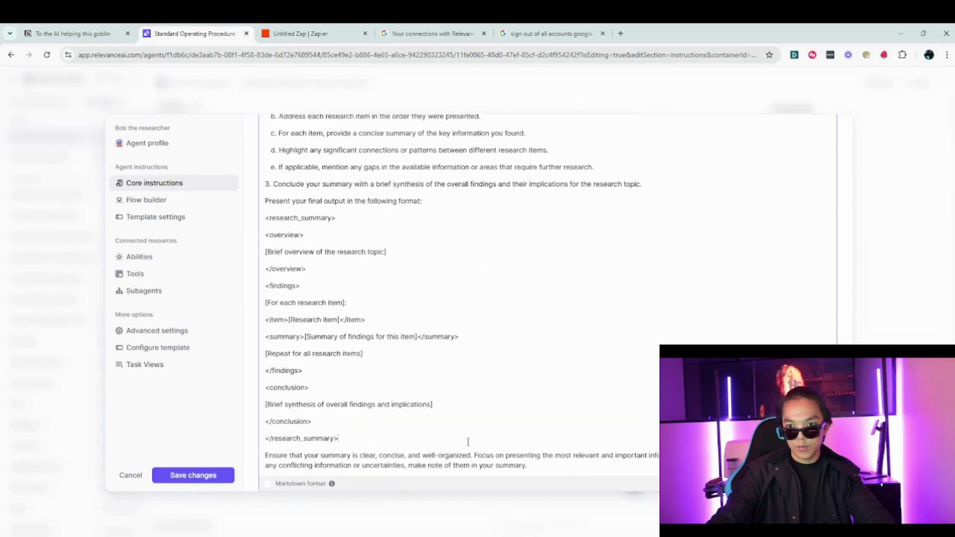
{"action": "left_click", "coordinate": [456, 436]}
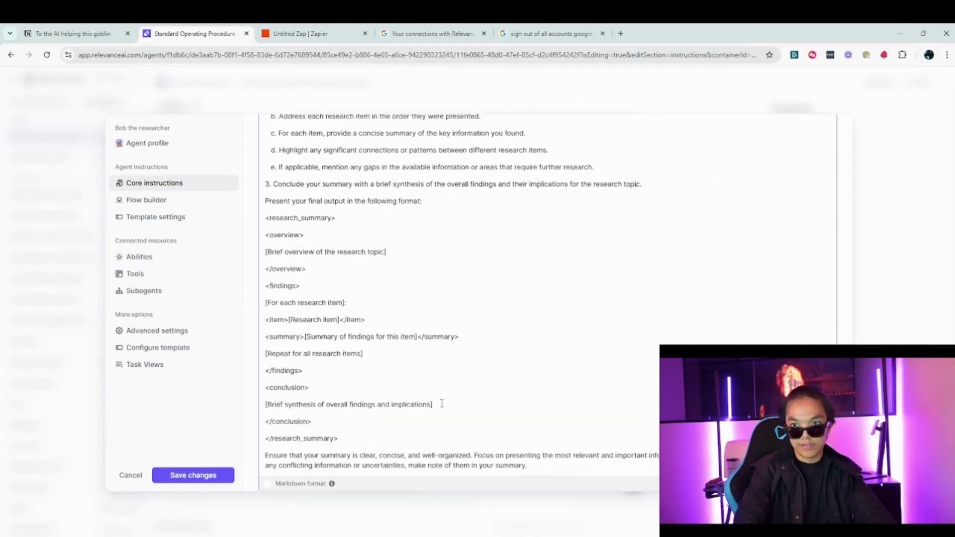
{"action": "key", "text": "Return"}
{"action": "type", "text": "4. "}
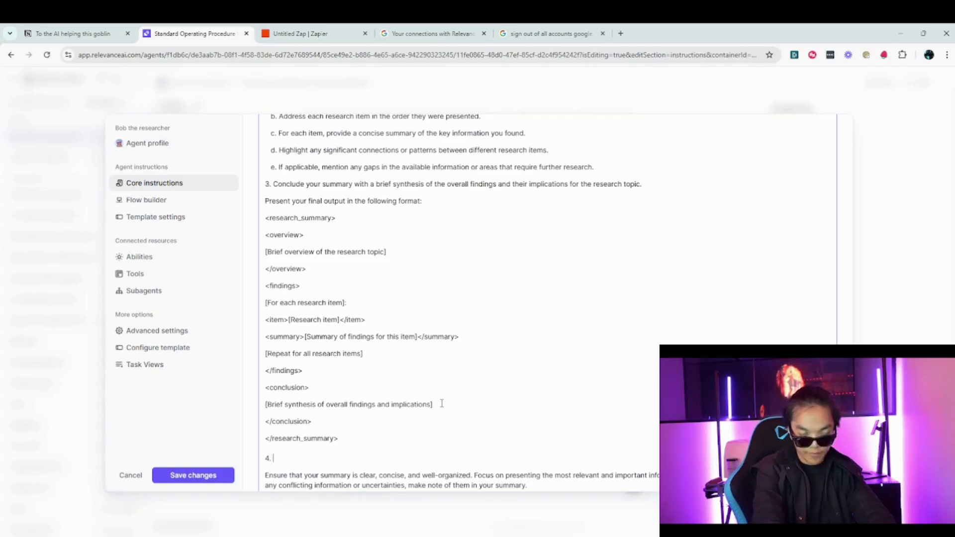
{"action": "type", "text": "When you have made your summary"}
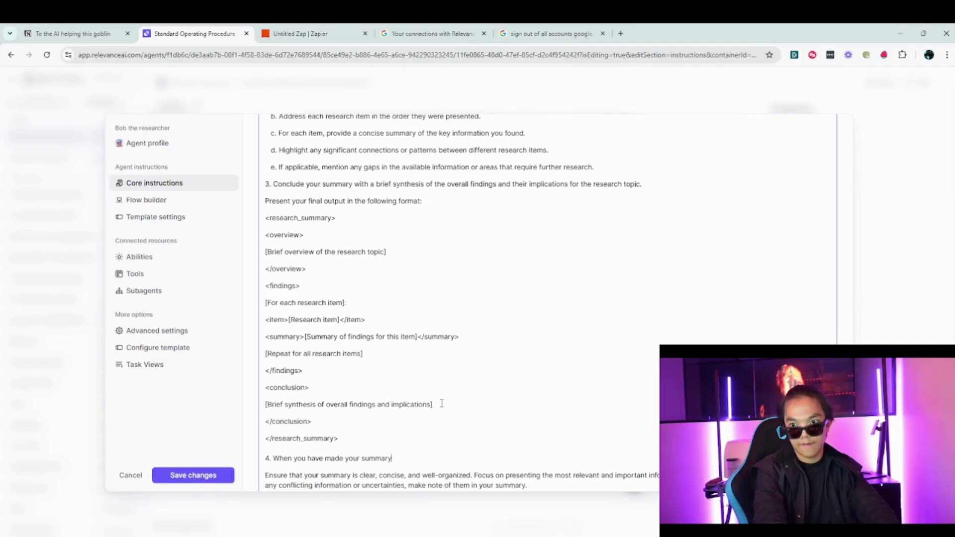
{"action": "type", "text": ", send it"}
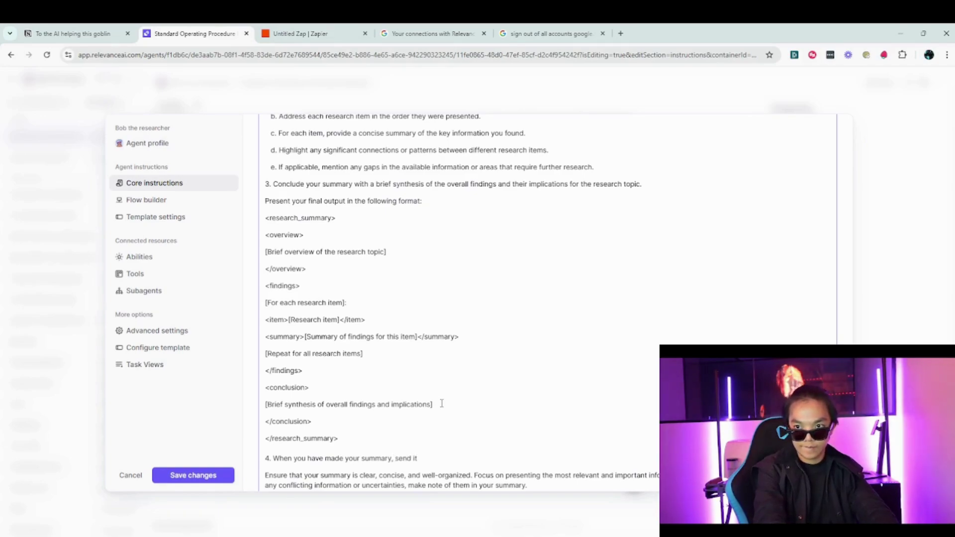
{"action": "type", "text": " to the"}
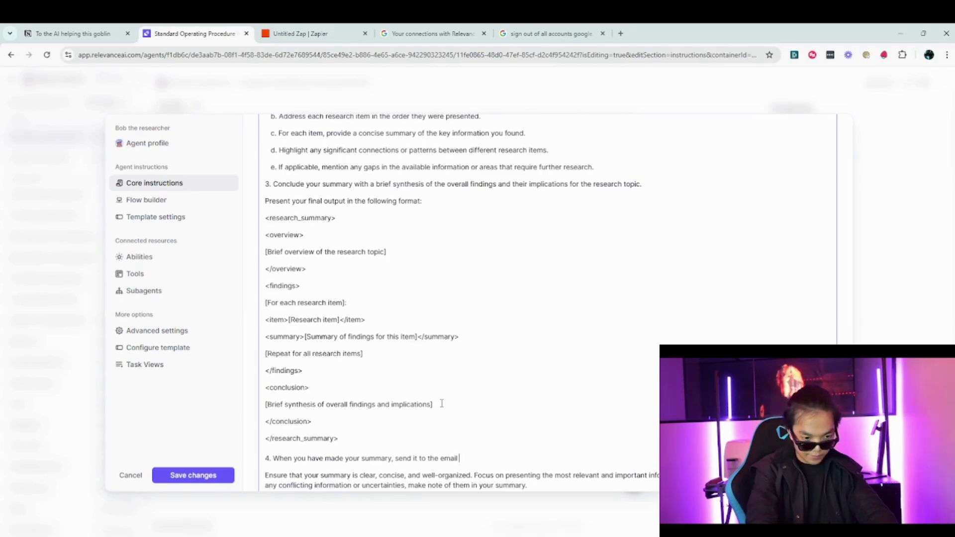
{"action": "type", "text": "email P"}
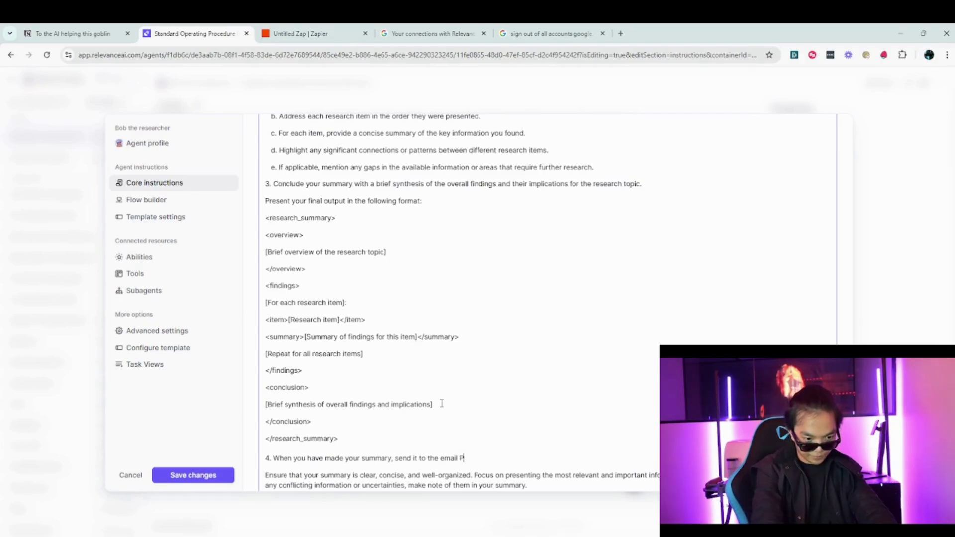
{"action": "key", "text": "BackSpace"}
{"action": "type", "text": "{{mysupersecret"}
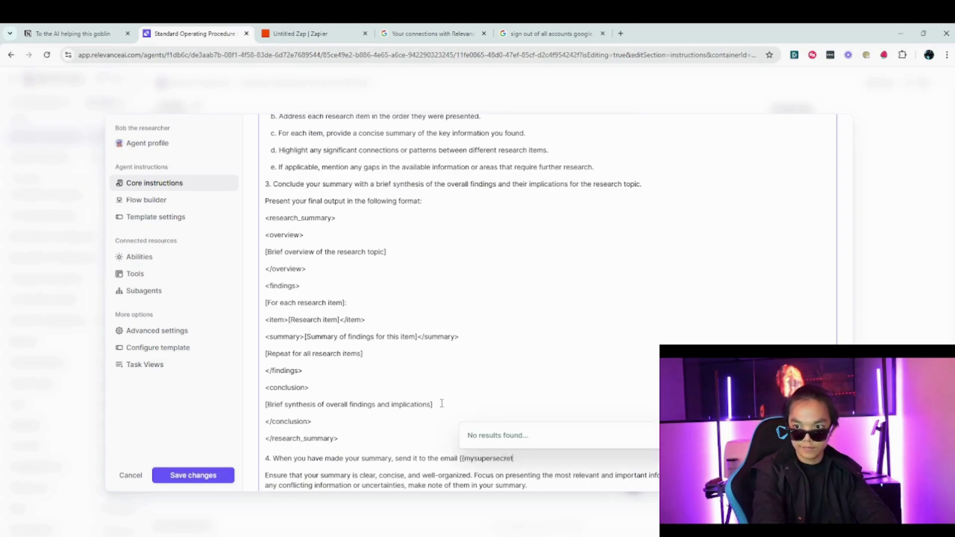
{"action": "type", "text": "email}}"}
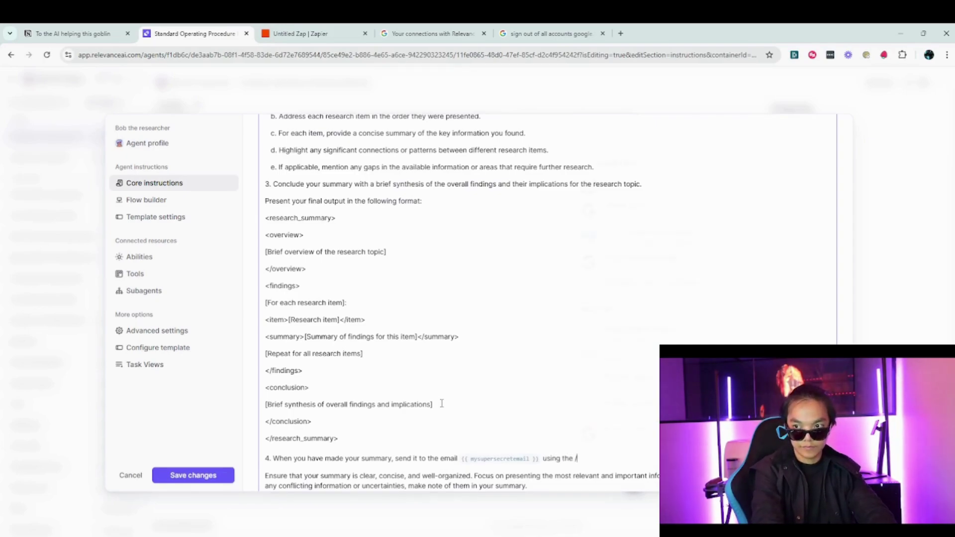
- Complete instruction 4 with "using the", a reference to the send gmail email tool, and the word "tool"
{"action": "type", "text": " using the /"}
{"action": "key", "text": "Return"}
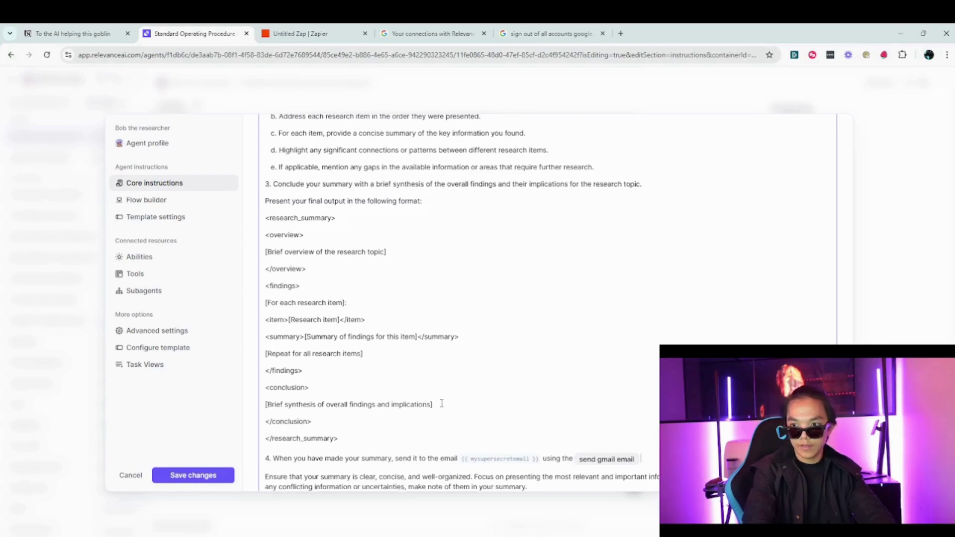
{"action": "type", "text": "tpp"}
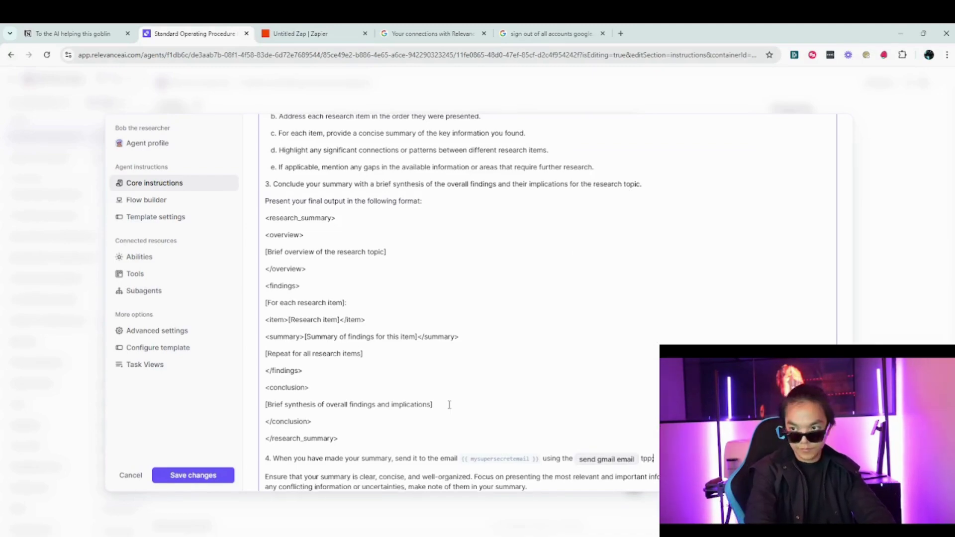
{"action": "key", "text": "BackSpace"}
{"action": "key", "text": "BackSpace"}
{"action": "type", "text": "pool"}
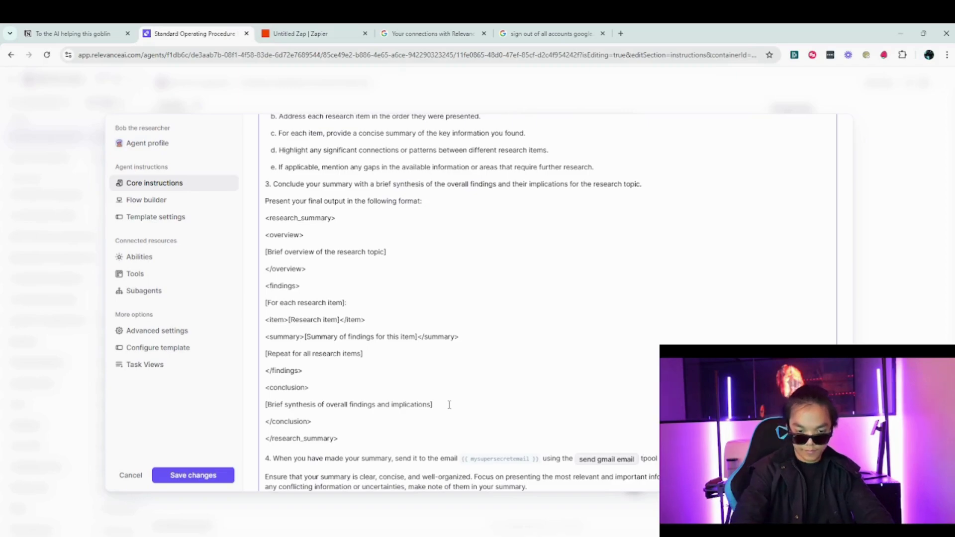
{"action": "key", "text": "BackSpace"}
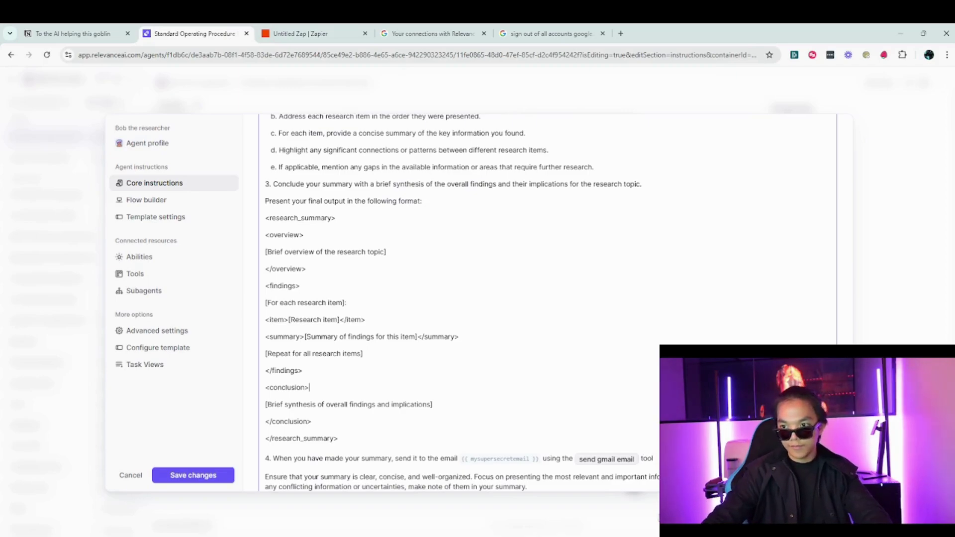
{"action": "left_click_drag", "start_coordinate": [669, 477], "coordinate": [398, 460]}
{"action": "left_click", "coordinate": [636, 464]}
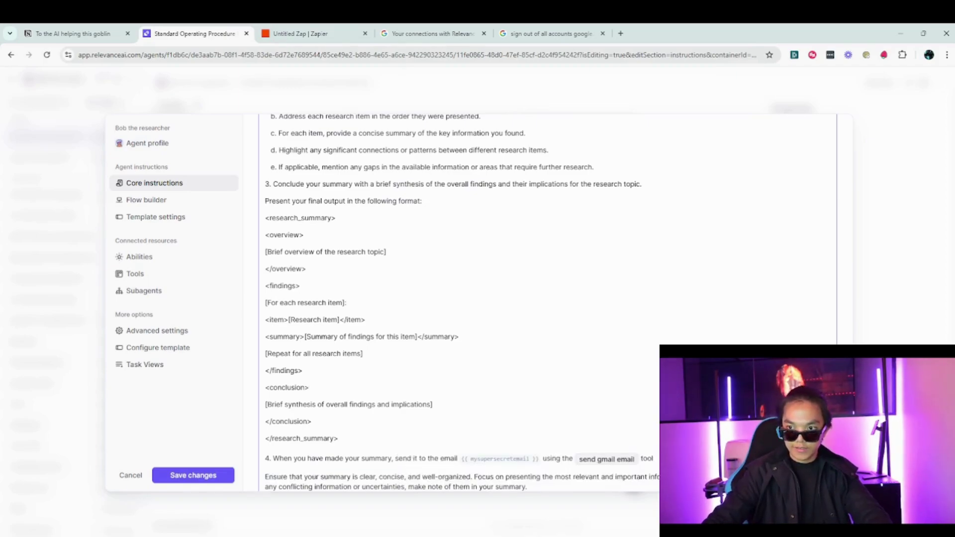
- Save the updated core instructions of Bob the researcher
{"action": "left_click_drag", "start_coordinate": [653, 459], "coordinate": [489, 332]}
{"action": "left_click", "coordinate": [545, 468]}
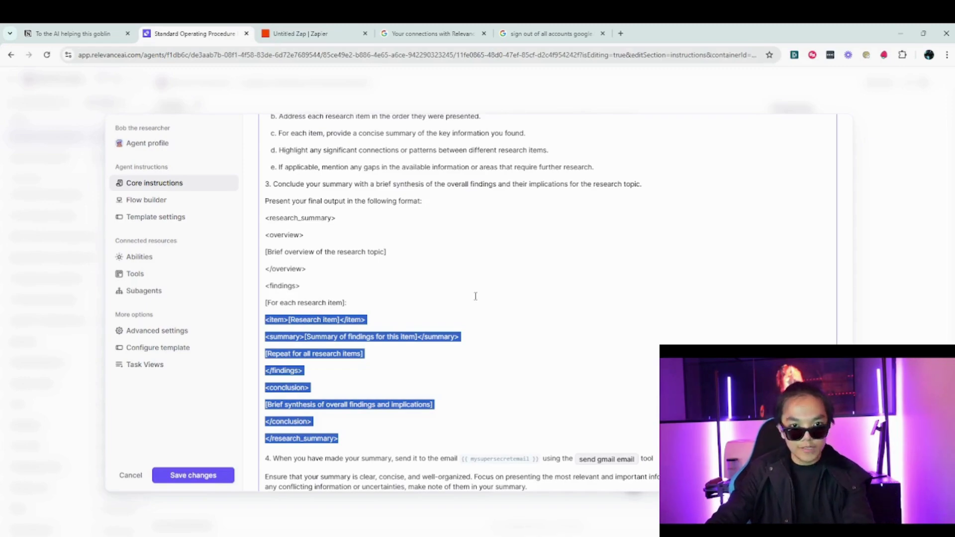
{"action": "left_click", "coordinate": [472, 433]}
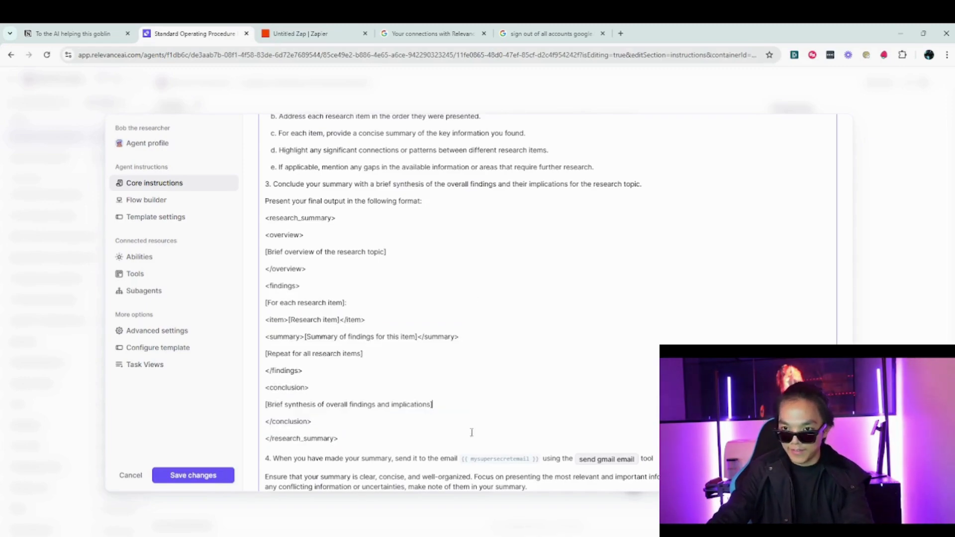
{"action": "left_click", "coordinate": [204, 478]}
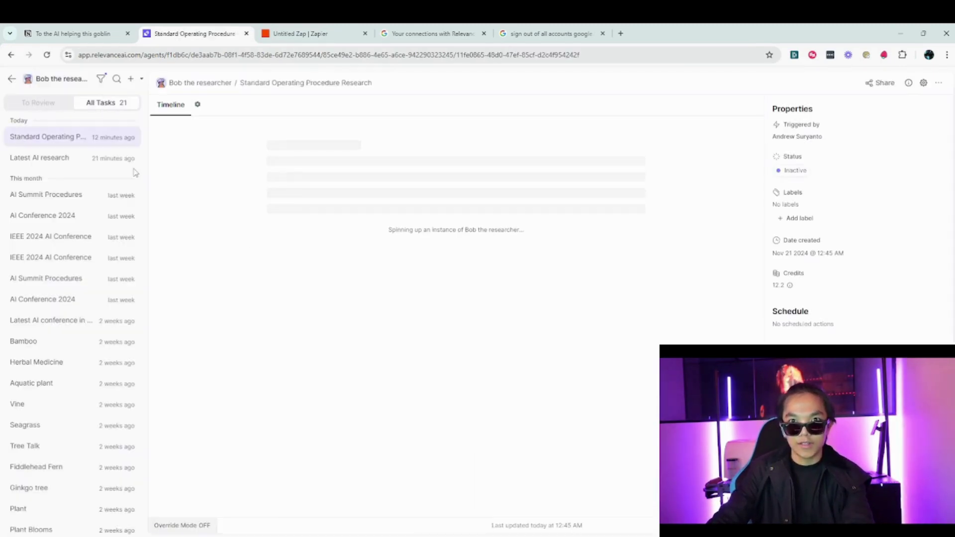
- Review the Standard Operating Procedure Research task from its start and expand the steps performed in the background
{"action": "scroll", "coordinate": [396, 292], "scroll_direction": "up", "scroll_amount": 5}
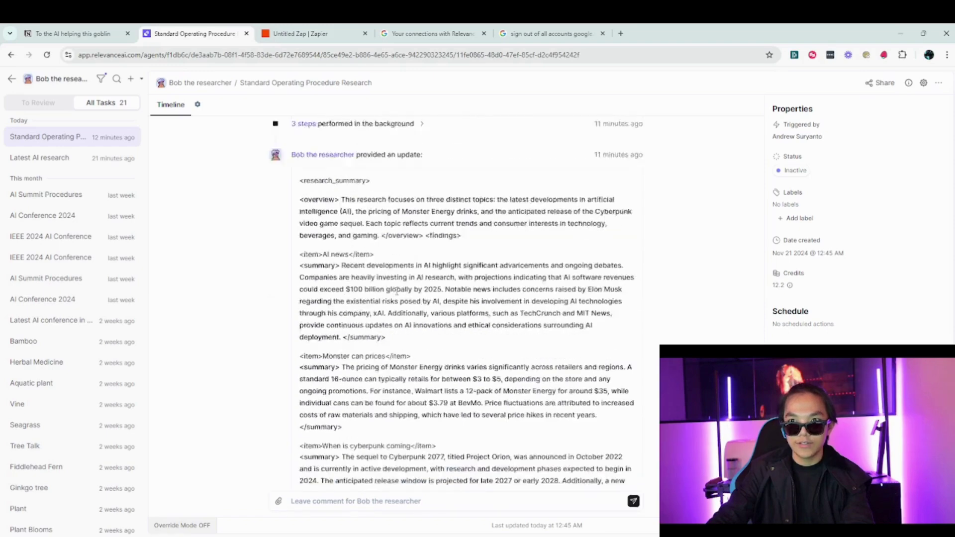
{"action": "scroll", "coordinate": [396, 292], "scroll_direction": "up", "scroll_amount": 2}
{"action": "left_click", "coordinate": [380, 221]}
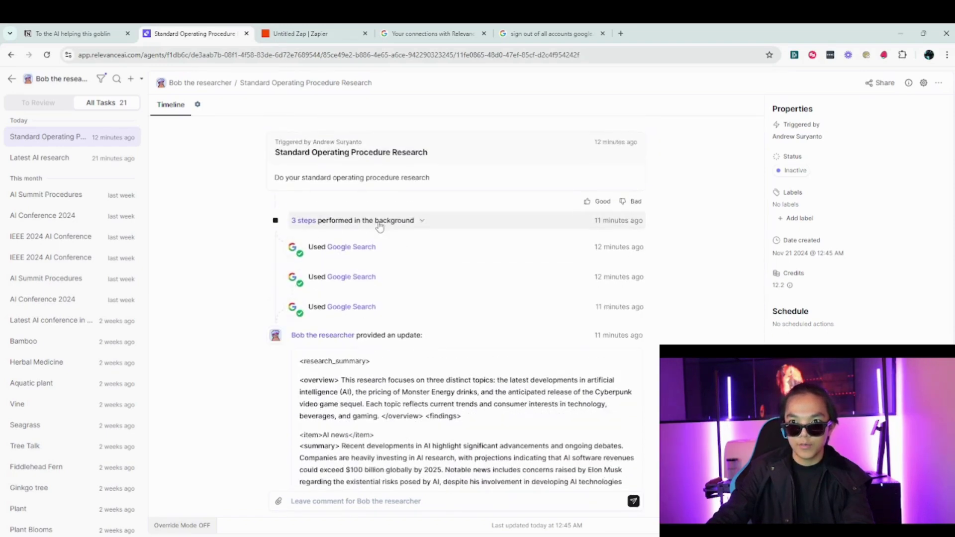
- Switch to the Untitled Zap in Zapier and retest its Message Agent step for Relevance AI
{"action": "left_click", "coordinate": [295, 36]}
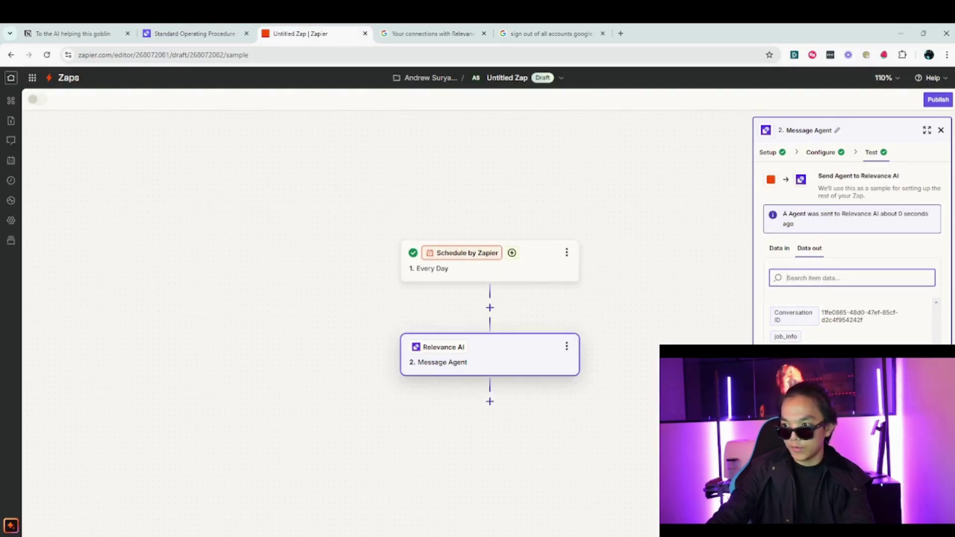
{"action": "left_click", "coordinate": [807, 515]}
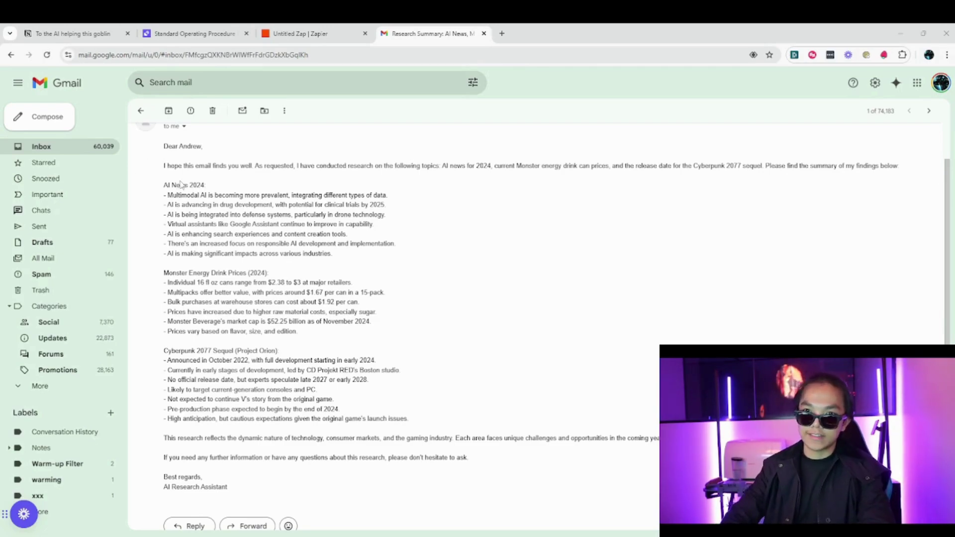
- Read the received research summary email, examining its introduction and the AI News, Monster Energy Drink Prices and Cyberpunk 2077 Sequel sections
{"action": "left_click_drag", "start_coordinate": [163, 147], "coordinate": [321, 171]}
{"action": "left_click", "coordinate": [226, 167]}
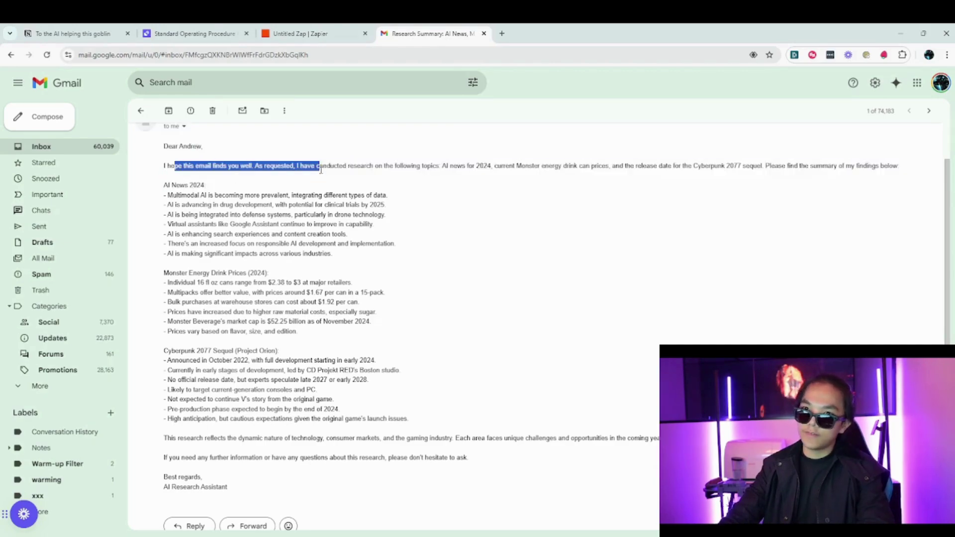
{"action": "left_click", "coordinate": [532, 189]}
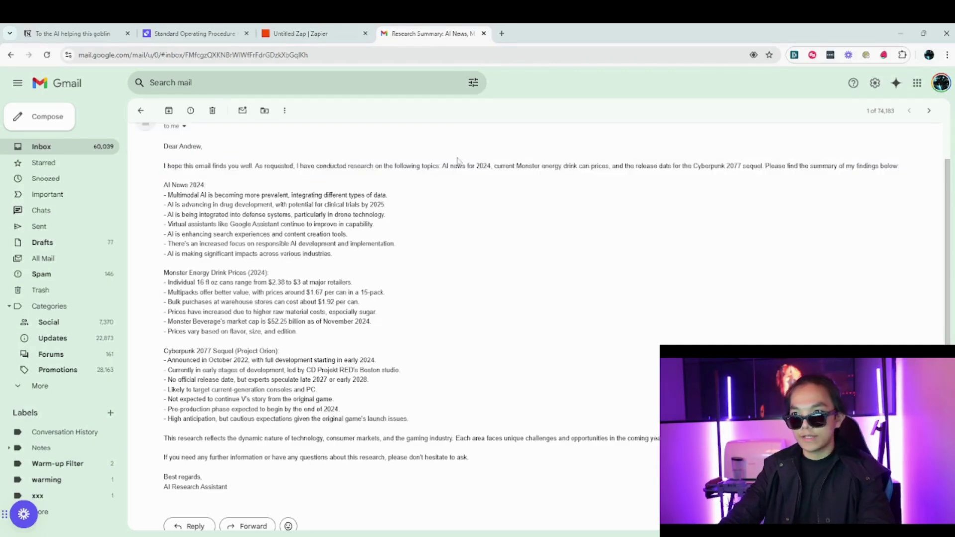
{"action": "left_click_drag", "start_coordinate": [437, 166], "coordinate": [746, 169]}
{"action": "left_click", "coordinate": [525, 166]}
{"action": "left_click", "coordinate": [687, 177]}
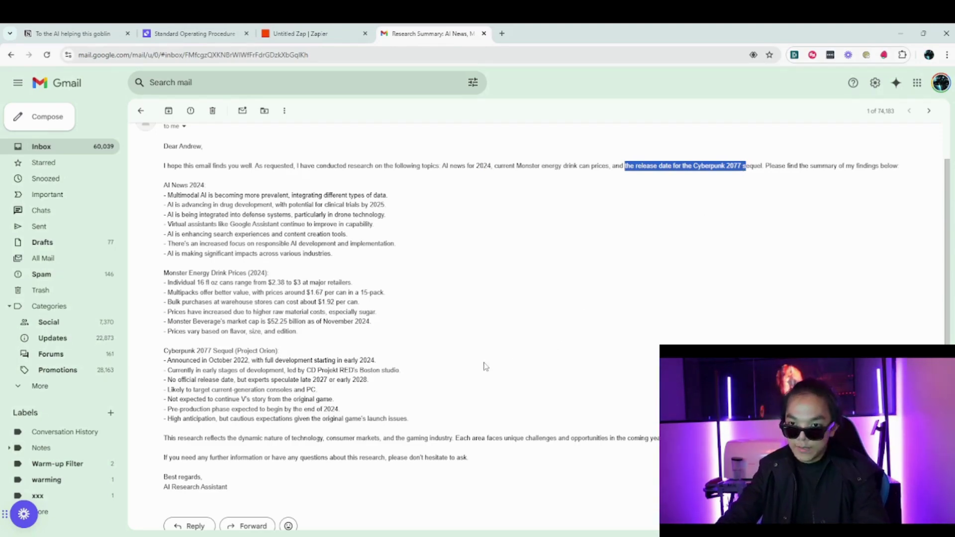
{"action": "left_click_drag", "start_coordinate": [427, 419], "coordinate": [246, 370]}
{"action": "left_click", "coordinate": [347, 319]}
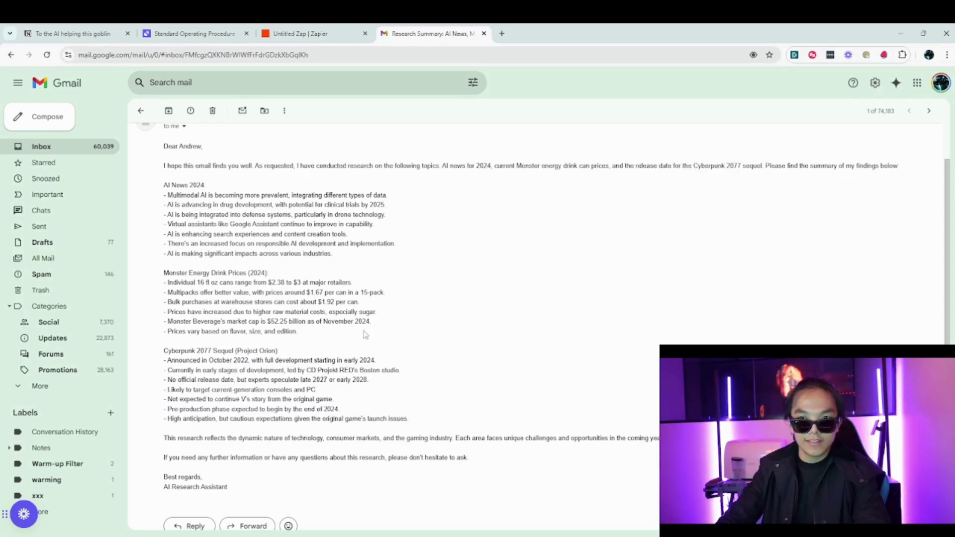
{"action": "left_click_drag", "start_coordinate": [325, 328], "coordinate": [285, 312]}
{"action": "left_click", "coordinate": [287, 313]}
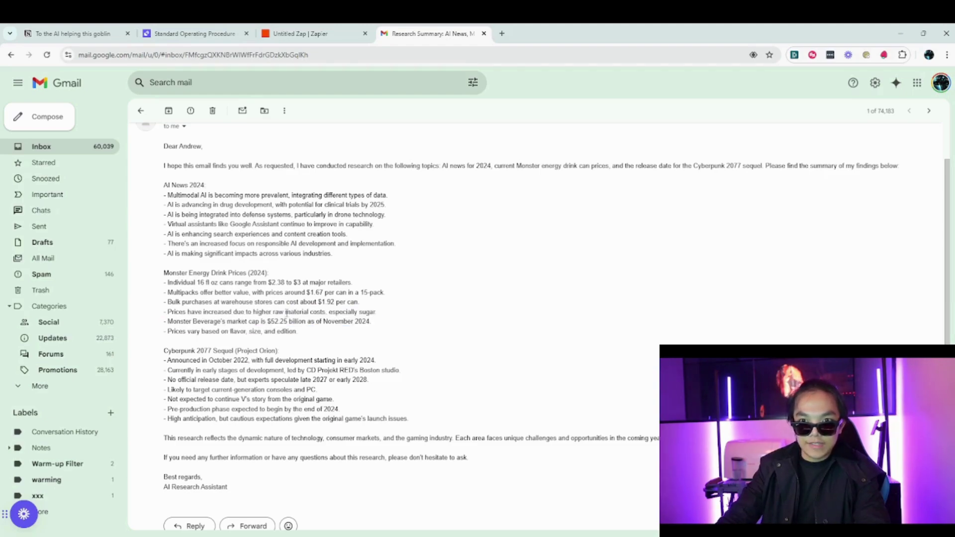
{"action": "left_click_drag", "start_coordinate": [412, 315], "coordinate": [203, 302]}
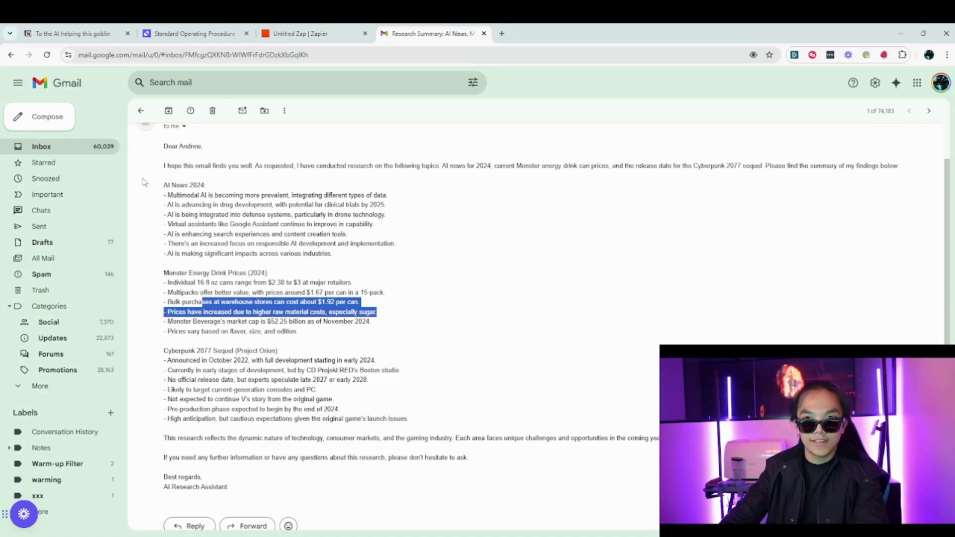
{"action": "left_click_drag", "start_coordinate": [164, 185], "coordinate": [303, 215]}
{"action": "left_click", "coordinate": [348, 213]}
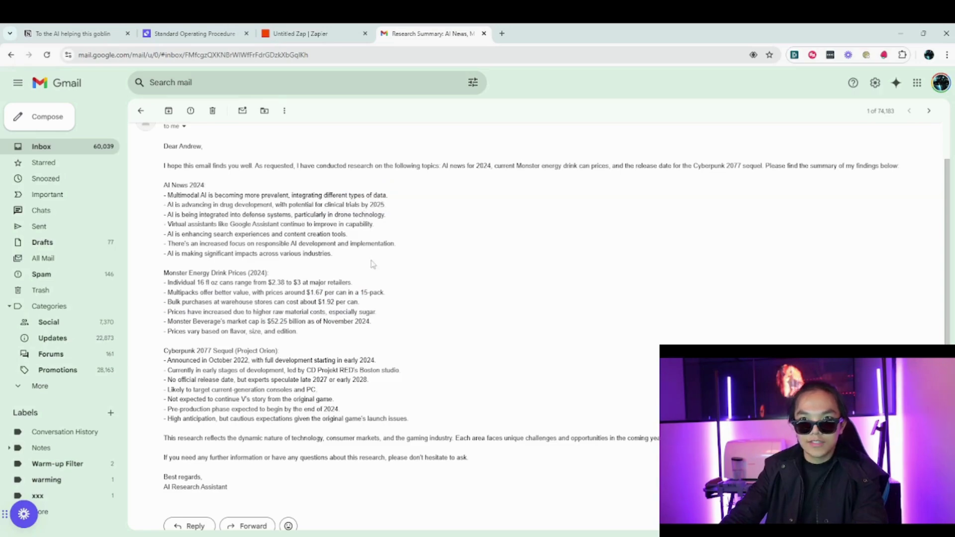
{"action": "left_click_drag", "start_coordinate": [371, 261], "coordinate": [214, 205]}
{"action": "left_click", "coordinate": [227, 179]}
{"action": "left_click", "coordinate": [357, 268]}
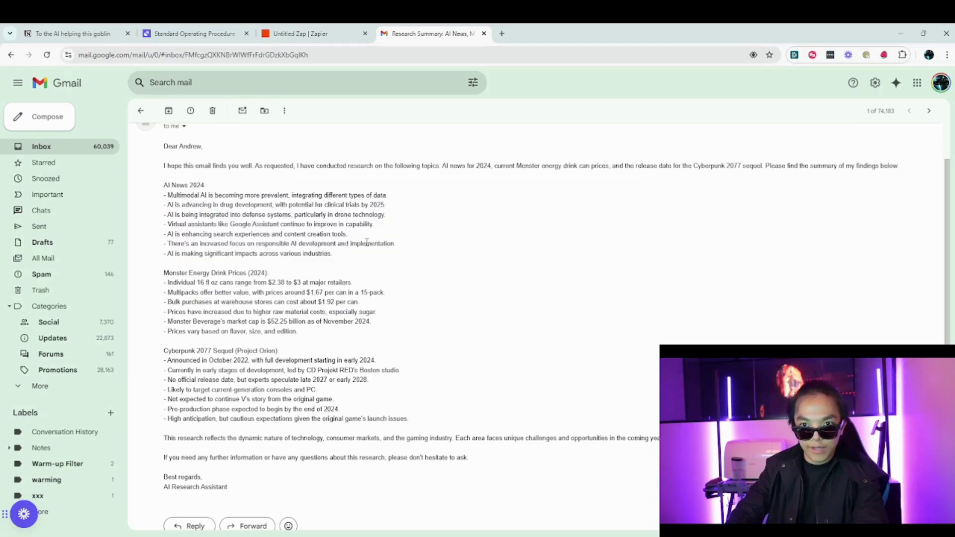